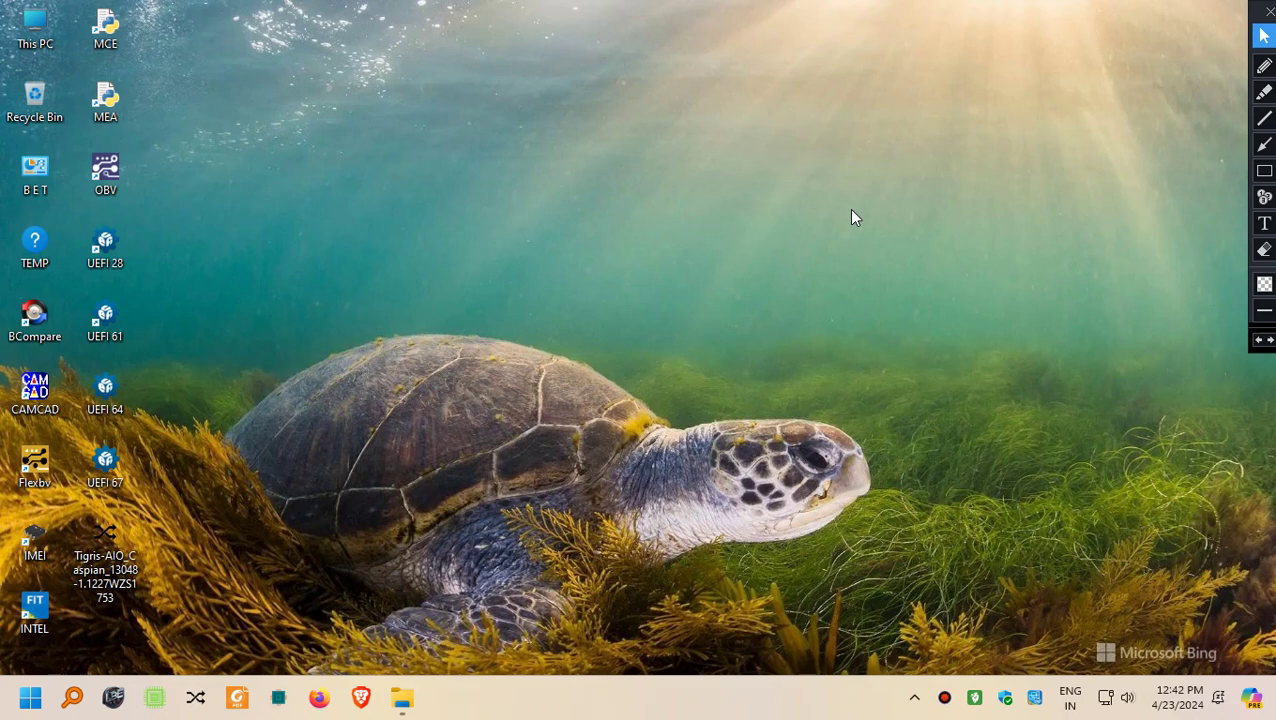
- Open the Tigris-AIO board file in BoardViewer, outline the corruption error in red, and dismiss it
double_click(117, 566)
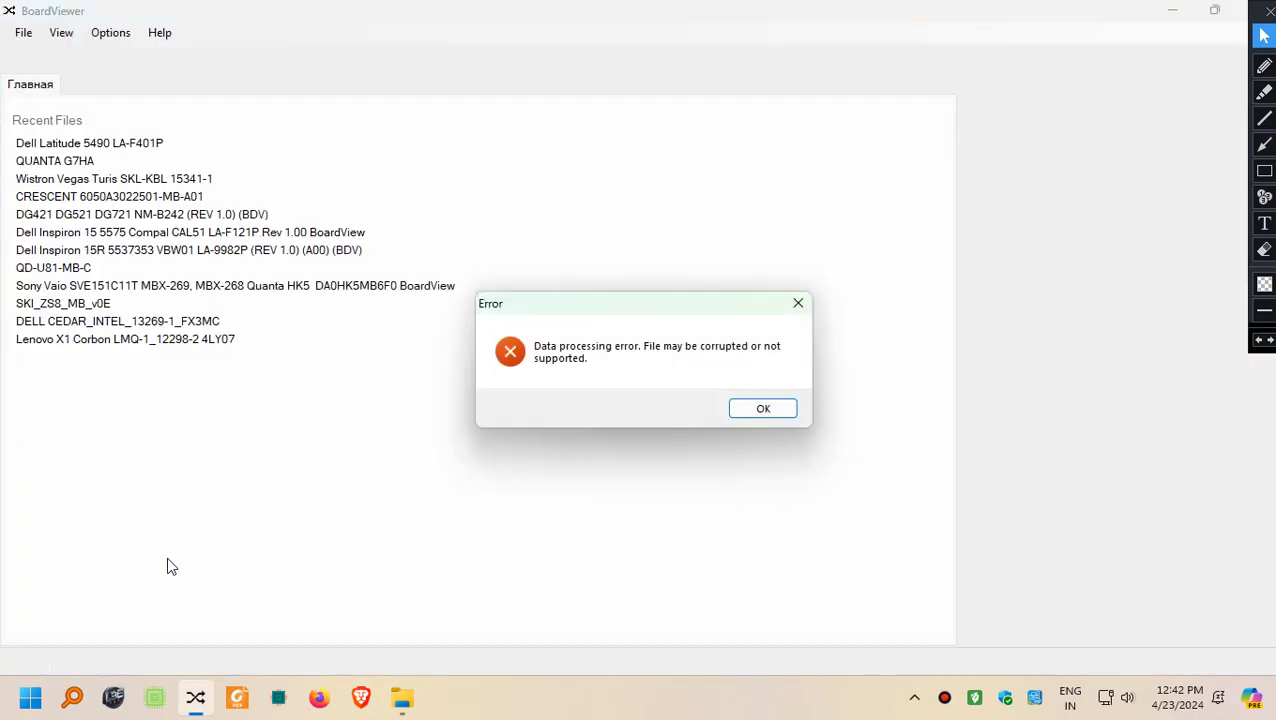
key(r)
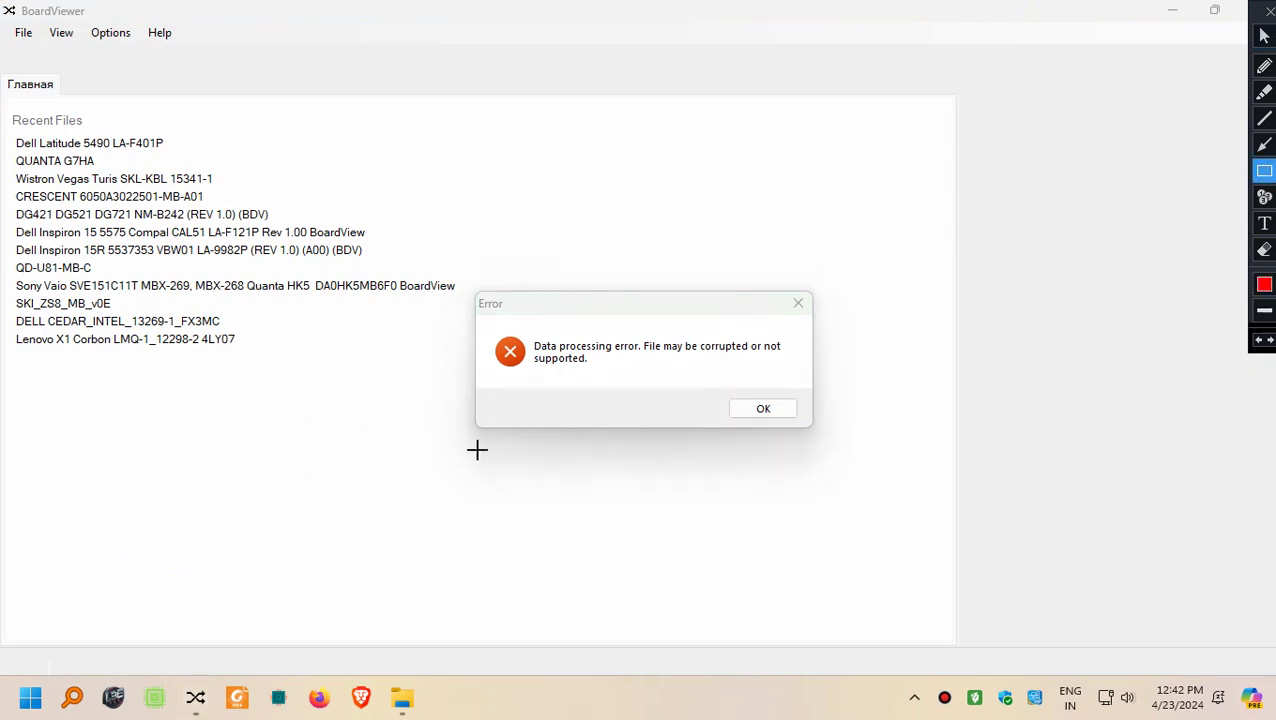
drag(471, 286, 818, 433)
click(1264, 36)
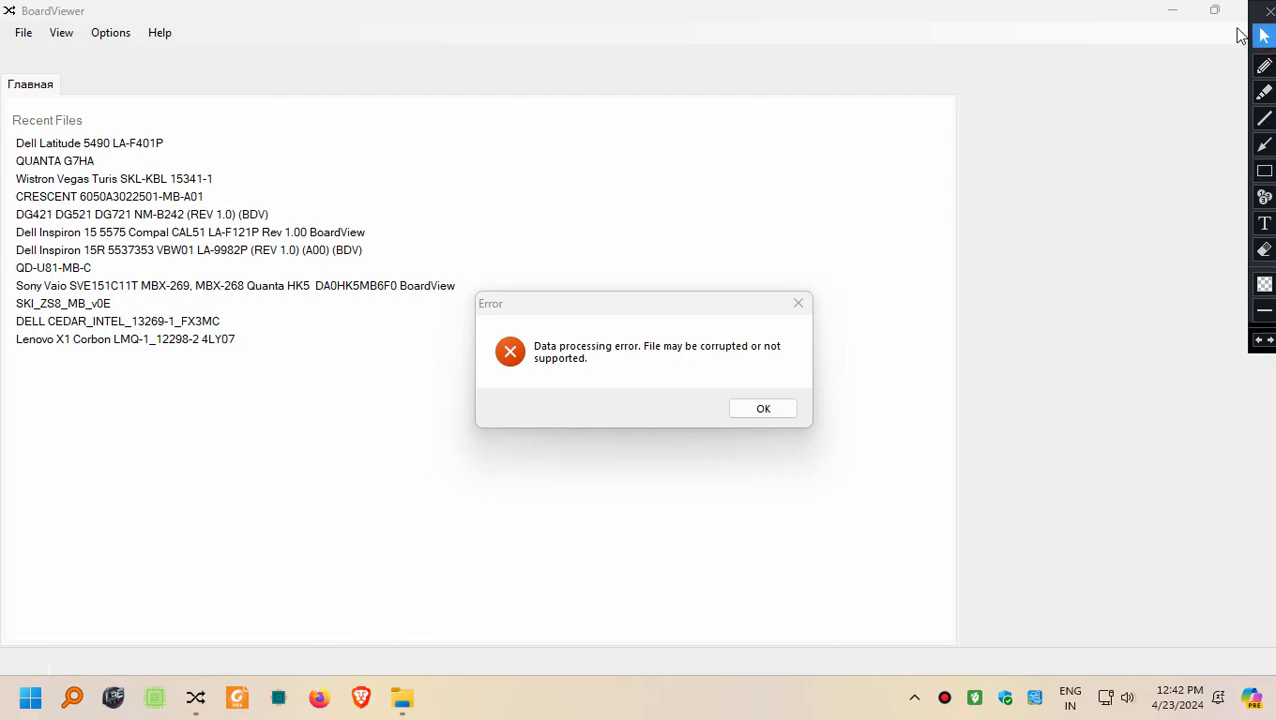
click(760, 410)
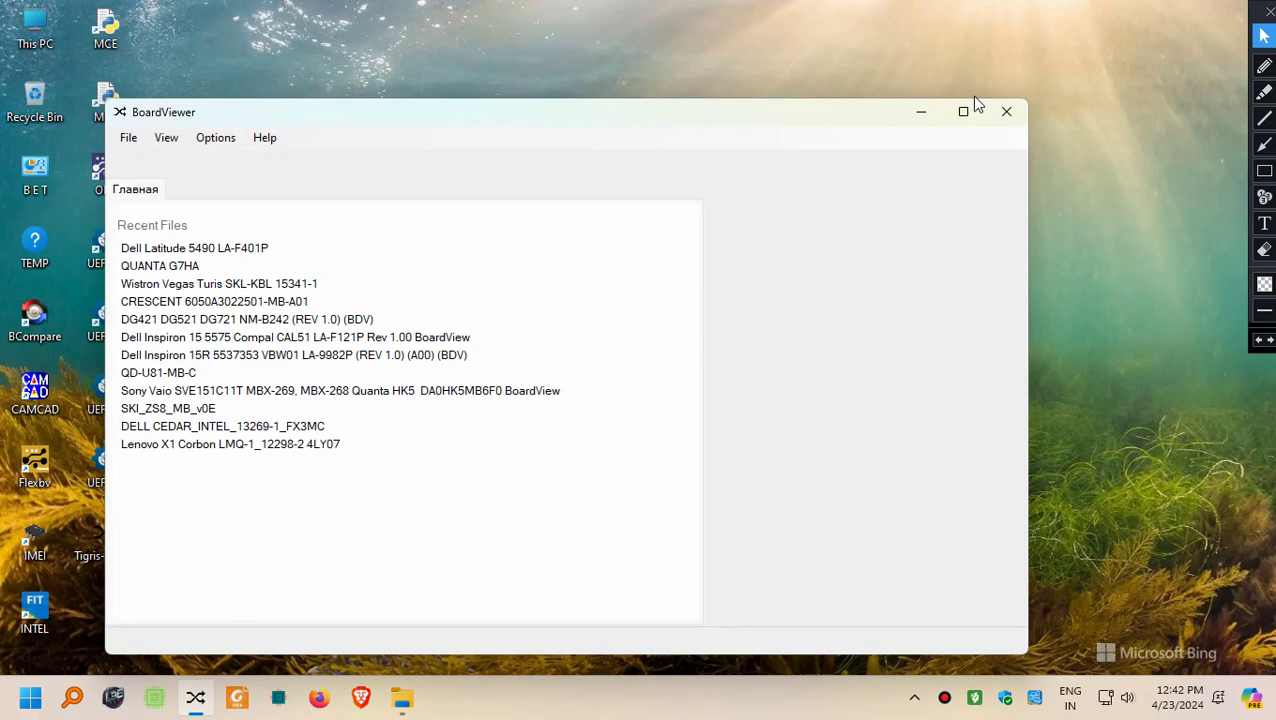
- Close BoardViewer and cut the Tigris-AIO board file from the desktop into D:\X123456
click(1008, 112)
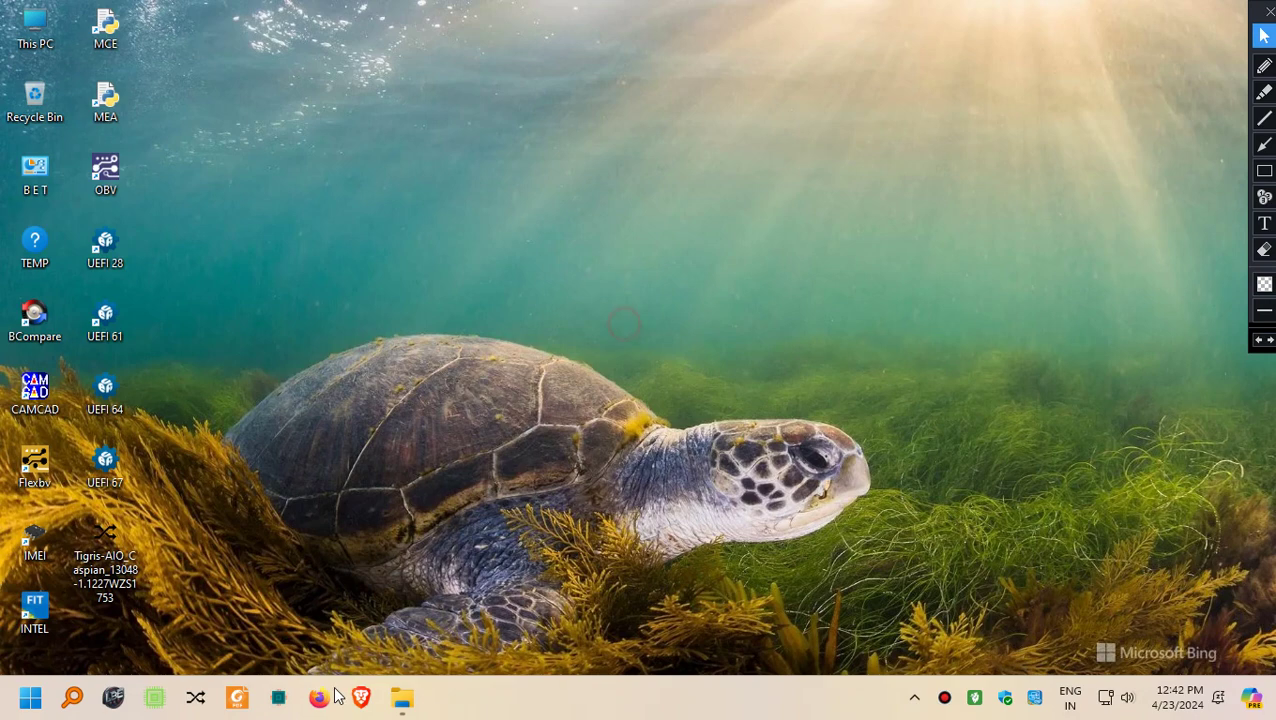
click(402, 697)
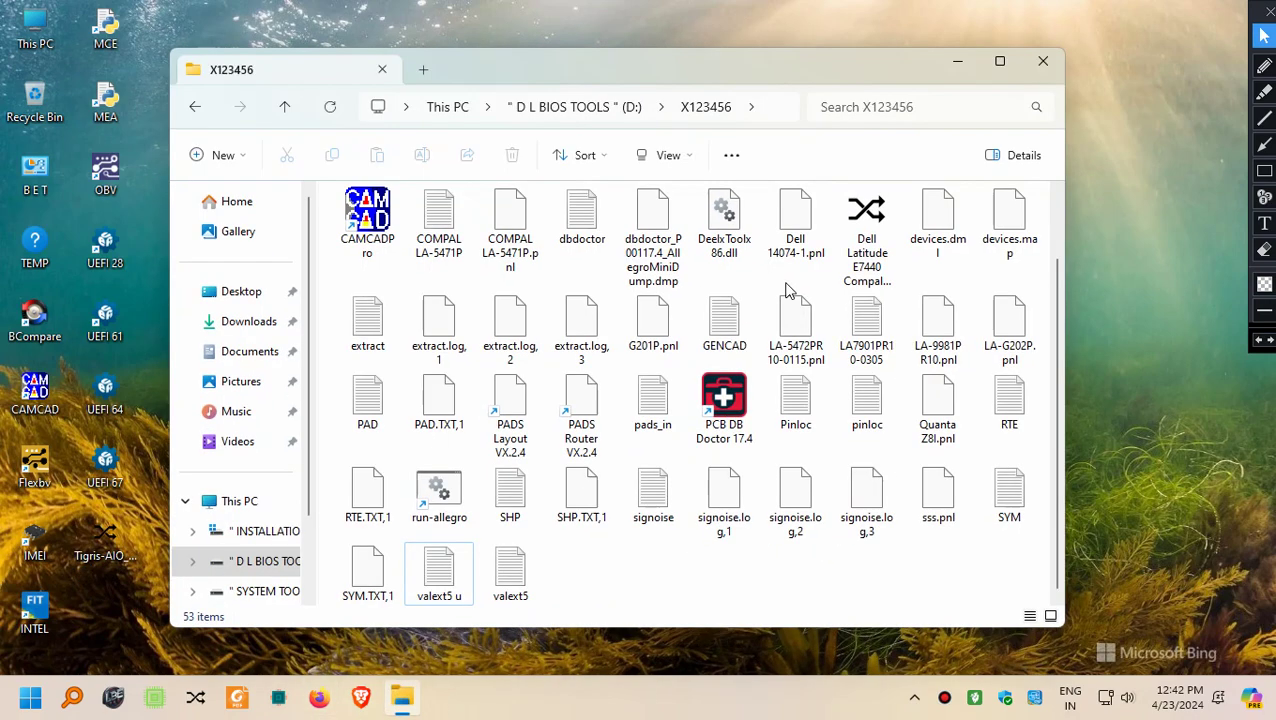
click(106, 538)
right_click(106, 540)
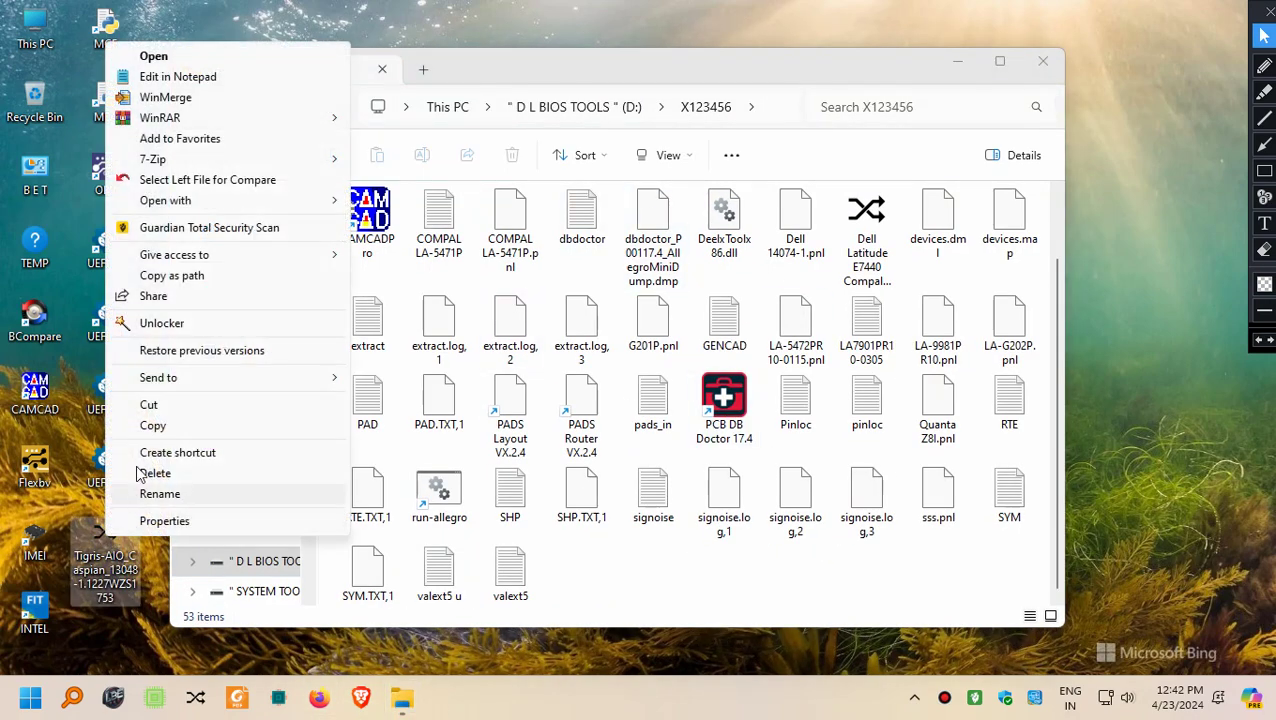
click(140, 405)
click(735, 596)
key(ctrl+v)
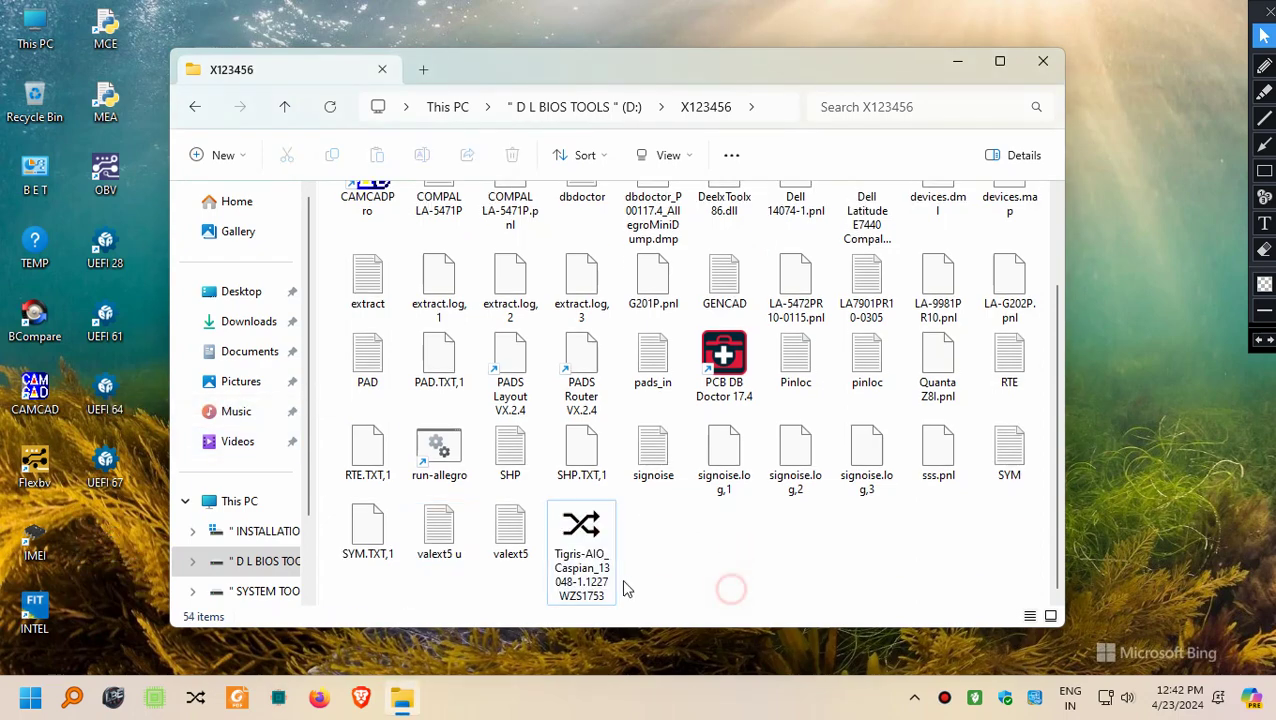
- Check the pasted board file's properties, highlighting its 62.1 MB size
right_click(580, 557)
click(638, 527)
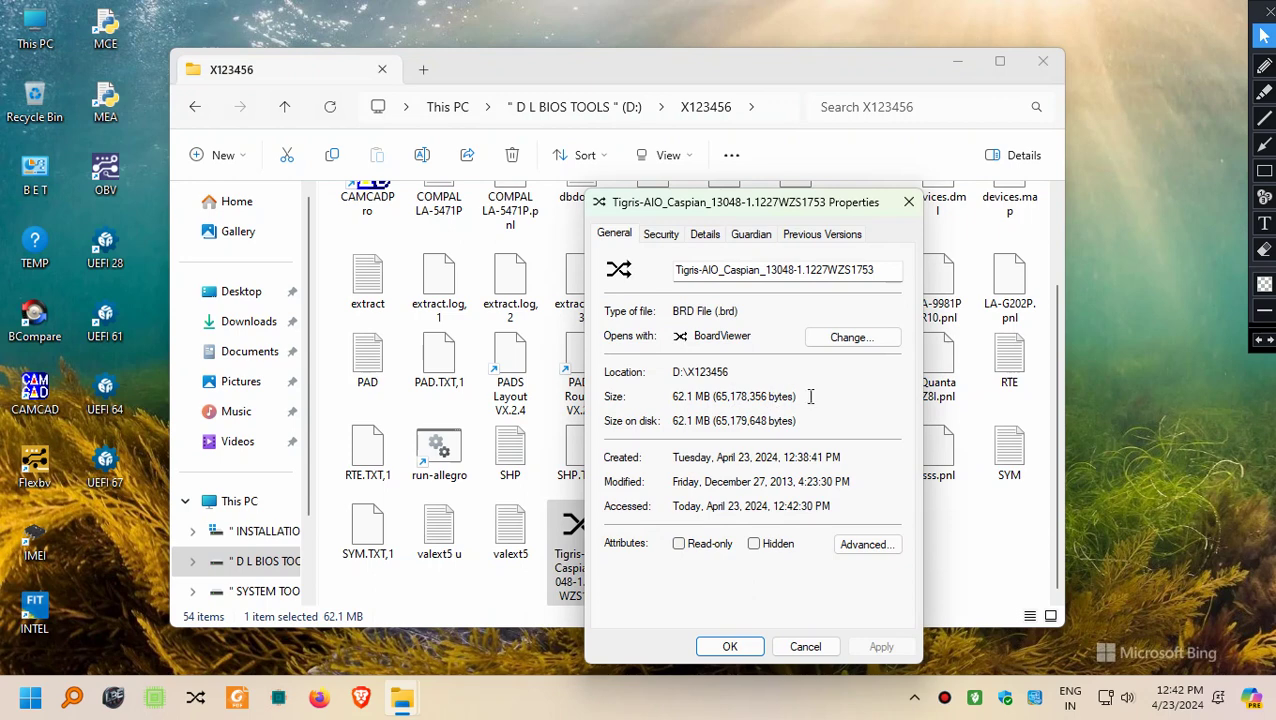
drag(810, 396, 665, 396)
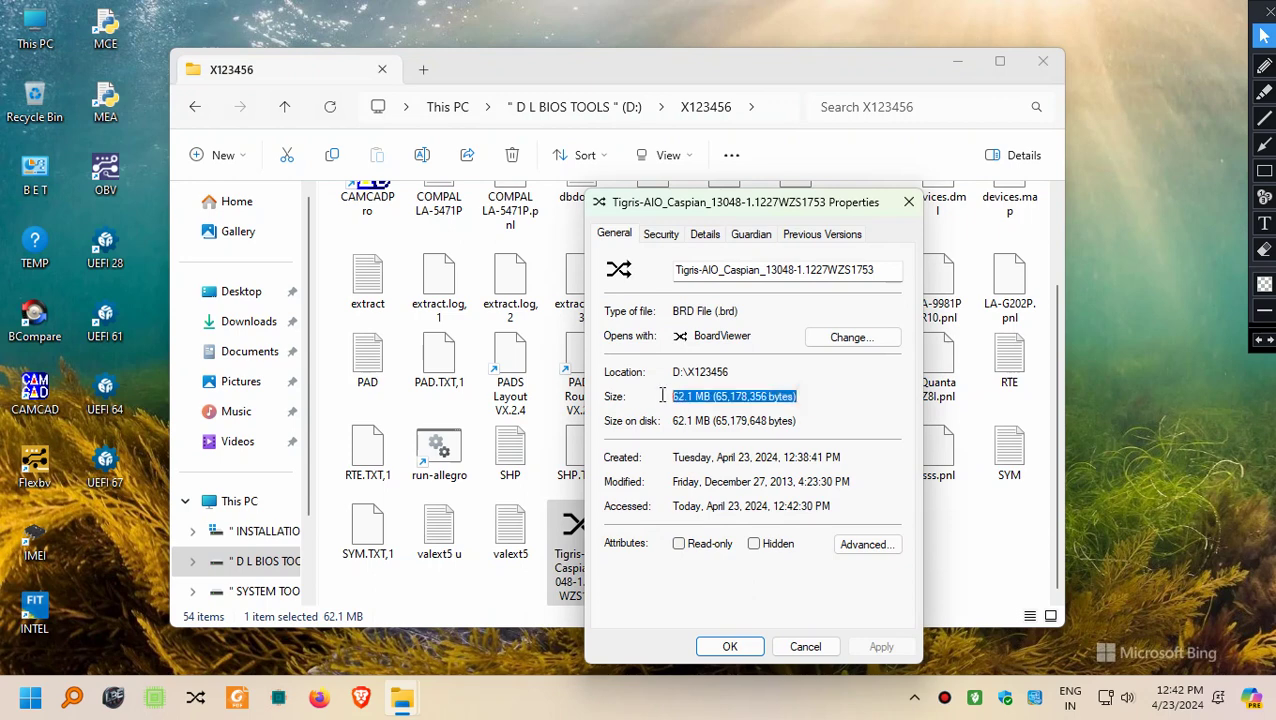
click(908, 202)
click(706, 566)
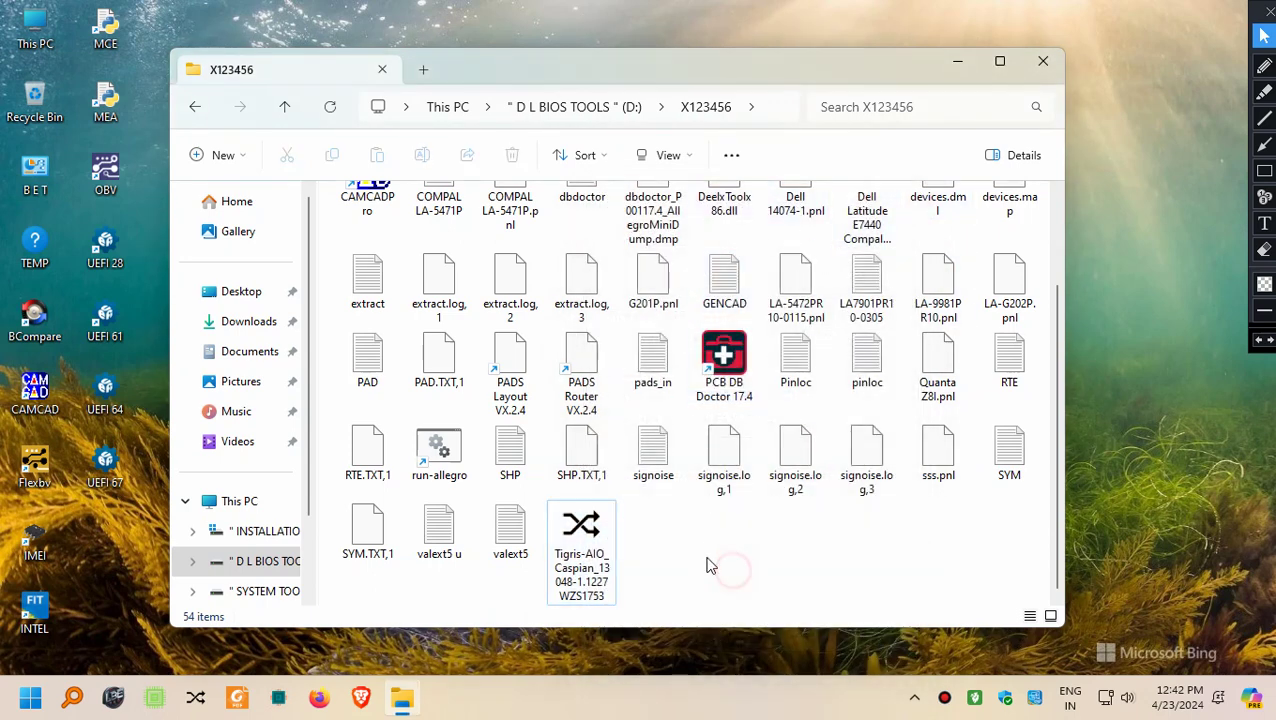
- Drop the Tigris-AIO .brd file onto the AllegroCCAMCAD script and close the console once extraction ends
double_click(700, 70)
click(790, 478)
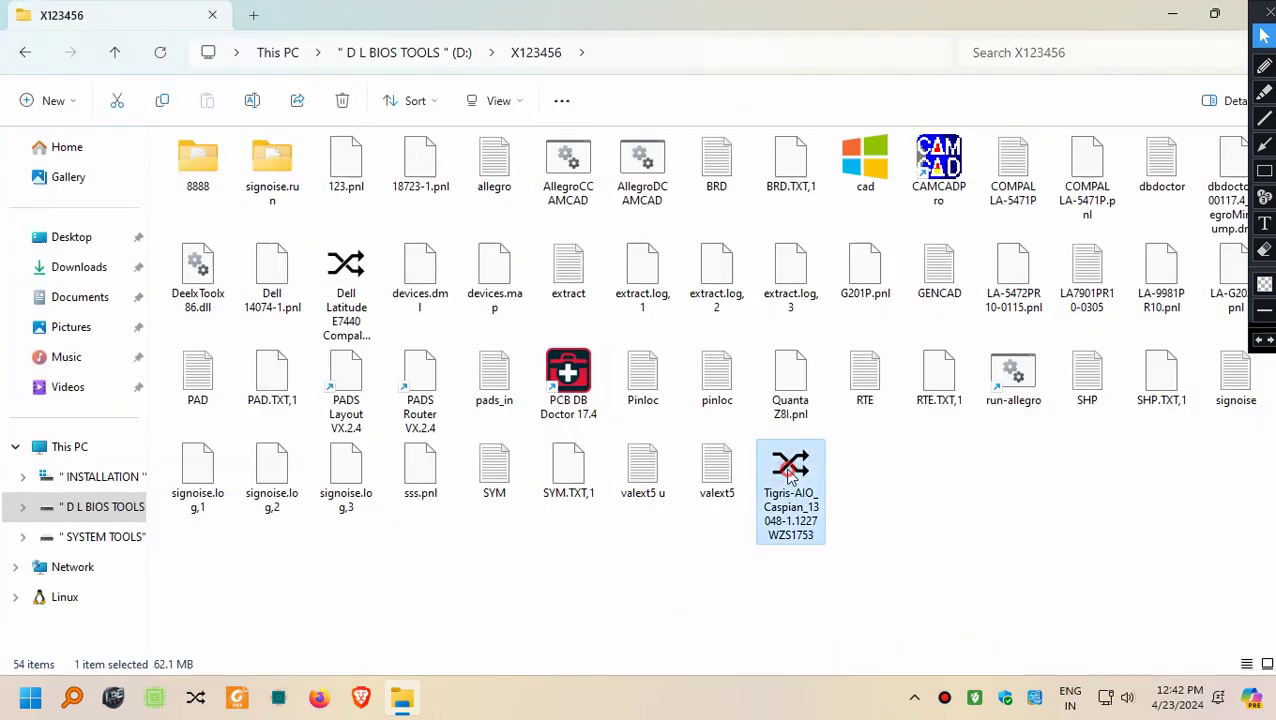
drag(790, 478, 592, 277)
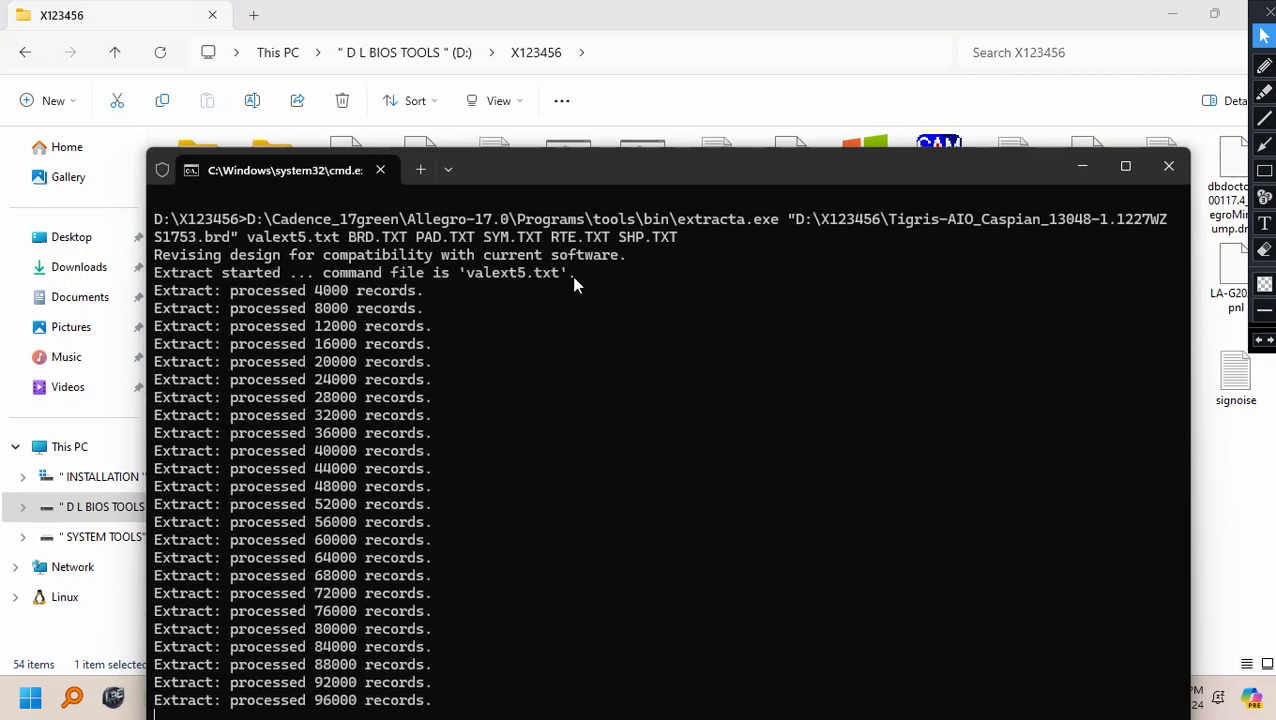
drag(670, 174, 658, 103)
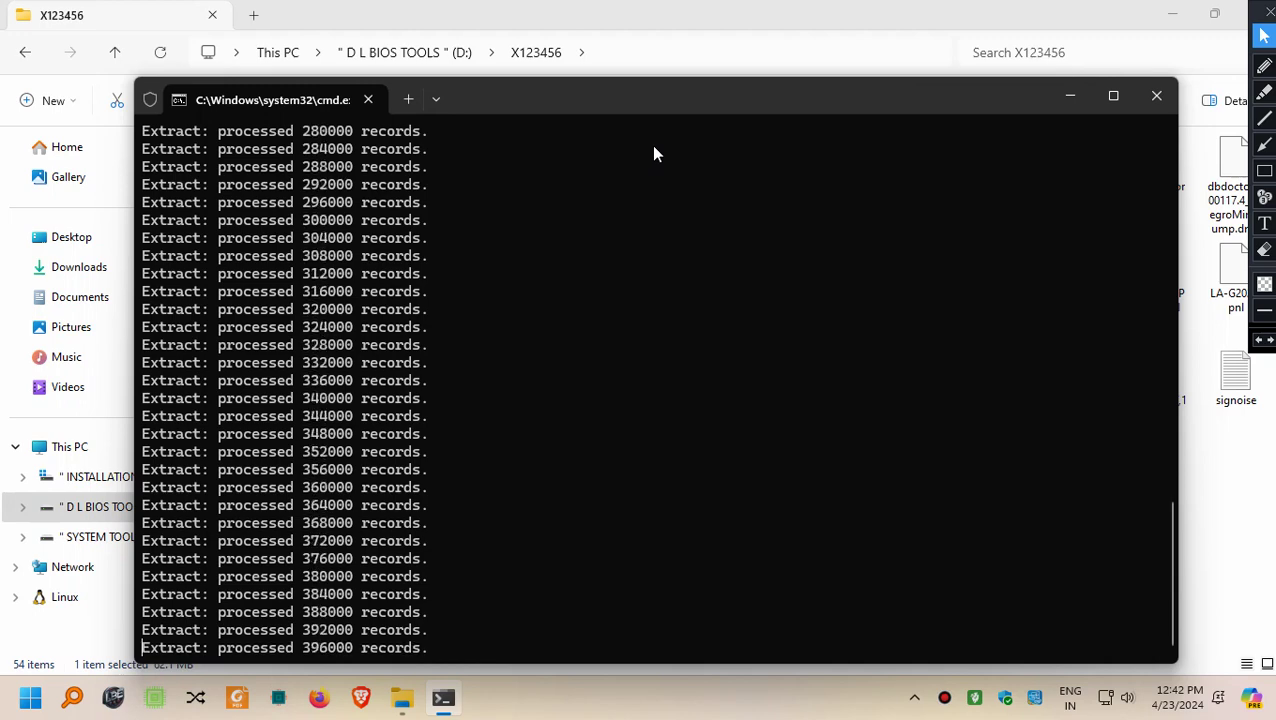
drag(665, 101, 655, 68)
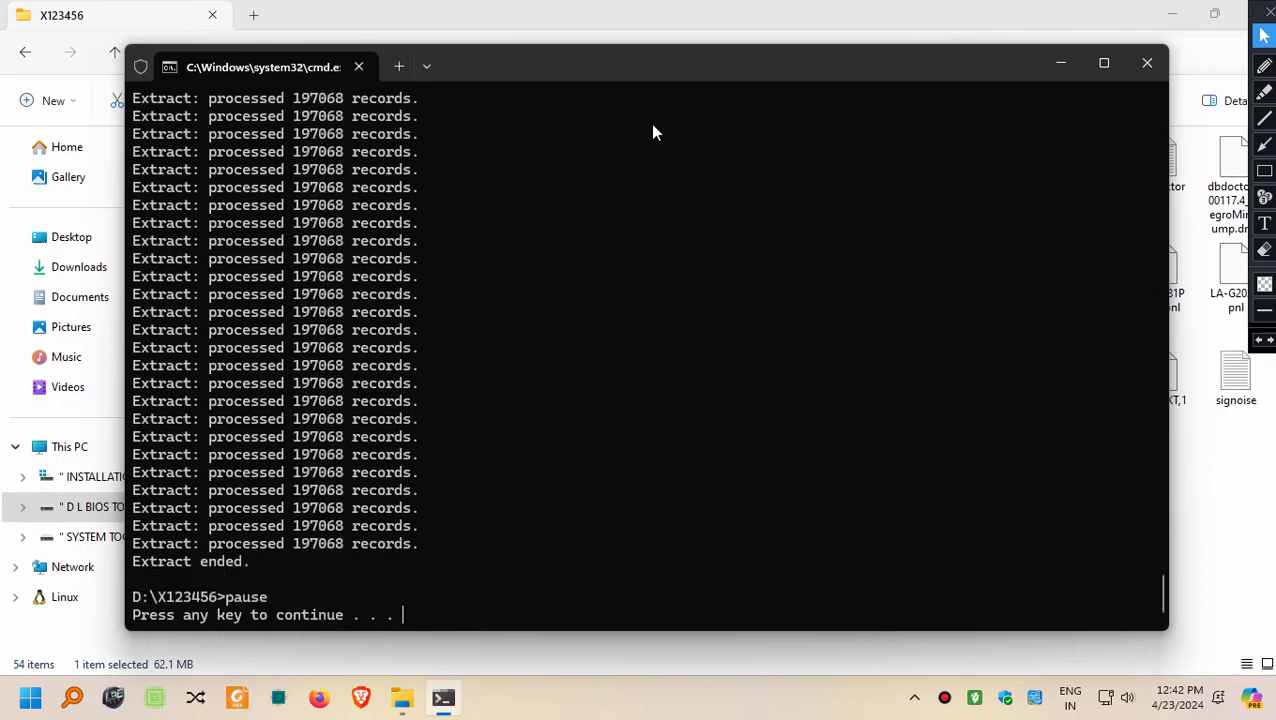
key(Return)
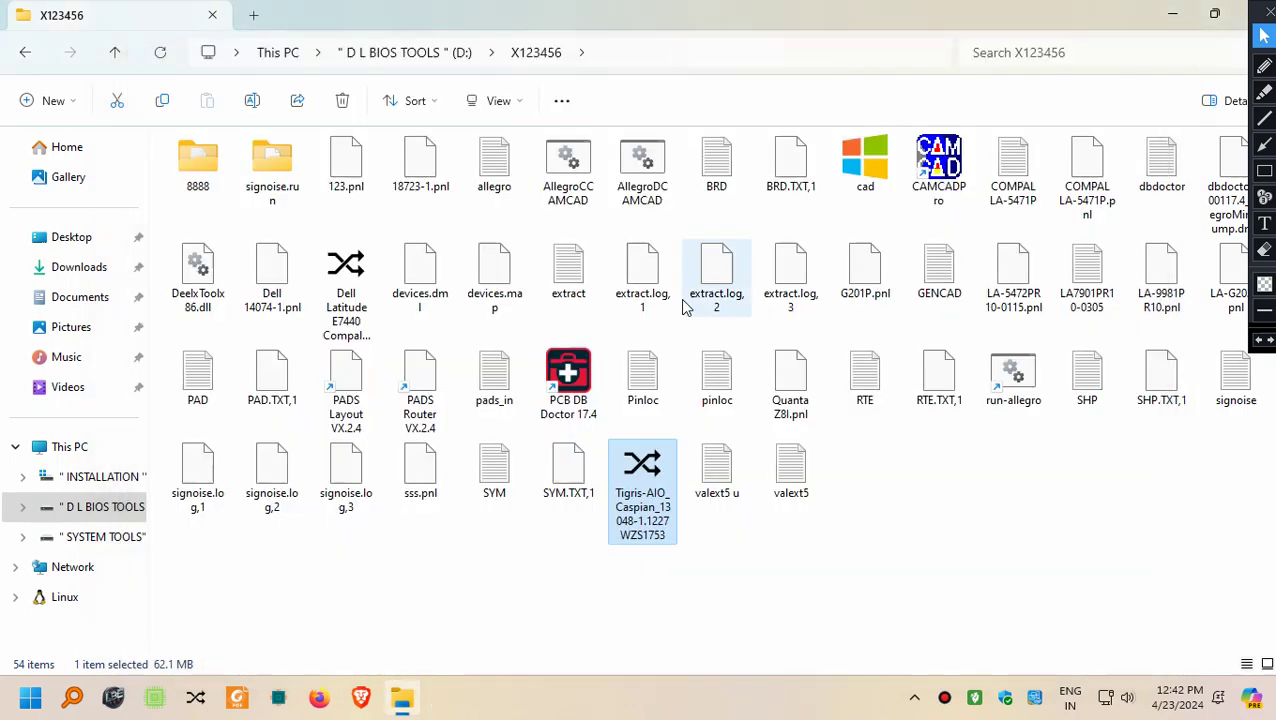
- Launch CAMCAD Professional from the CAMCADPro shortcut and start a File > Import
double_click(1060, 20)
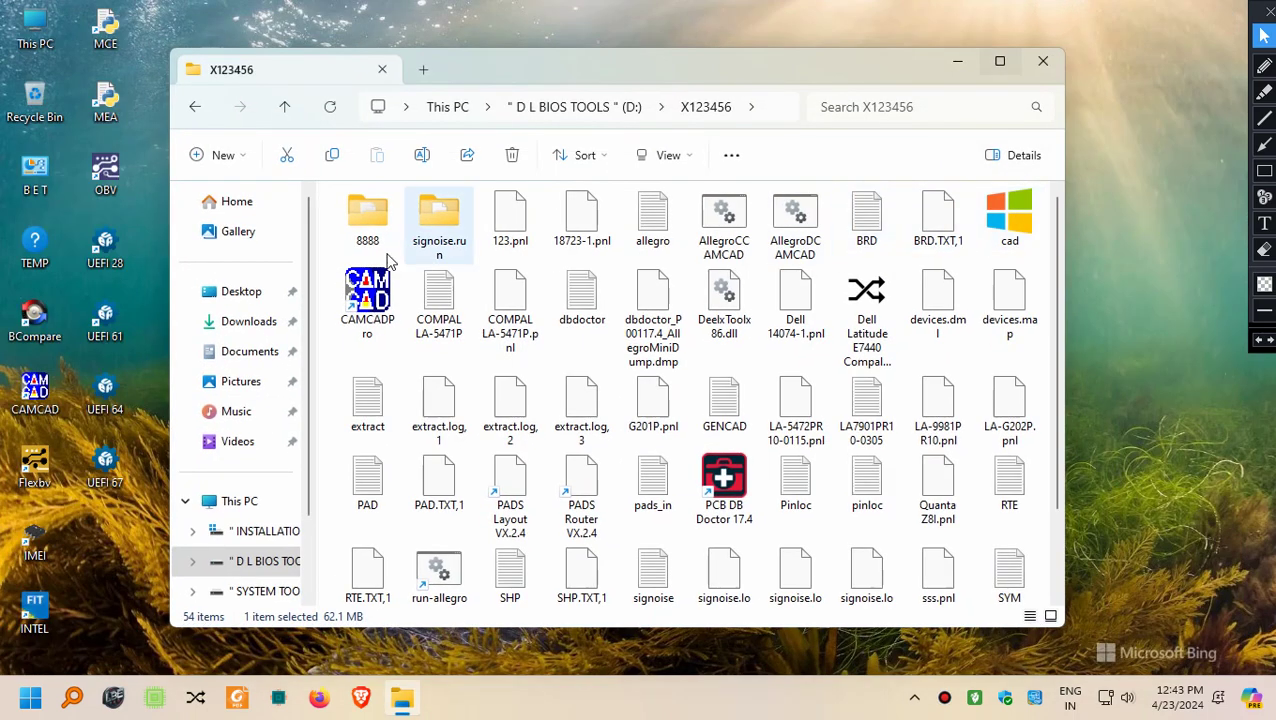
click(385, 295)
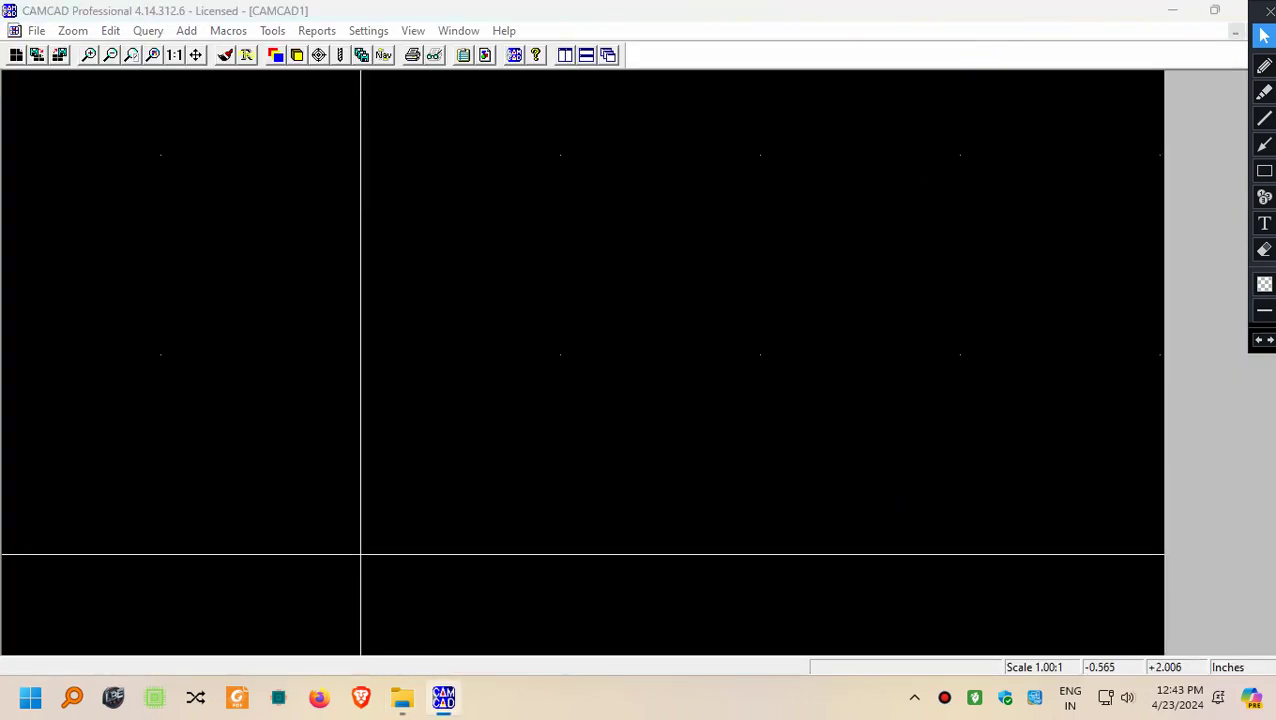
click(36, 31)
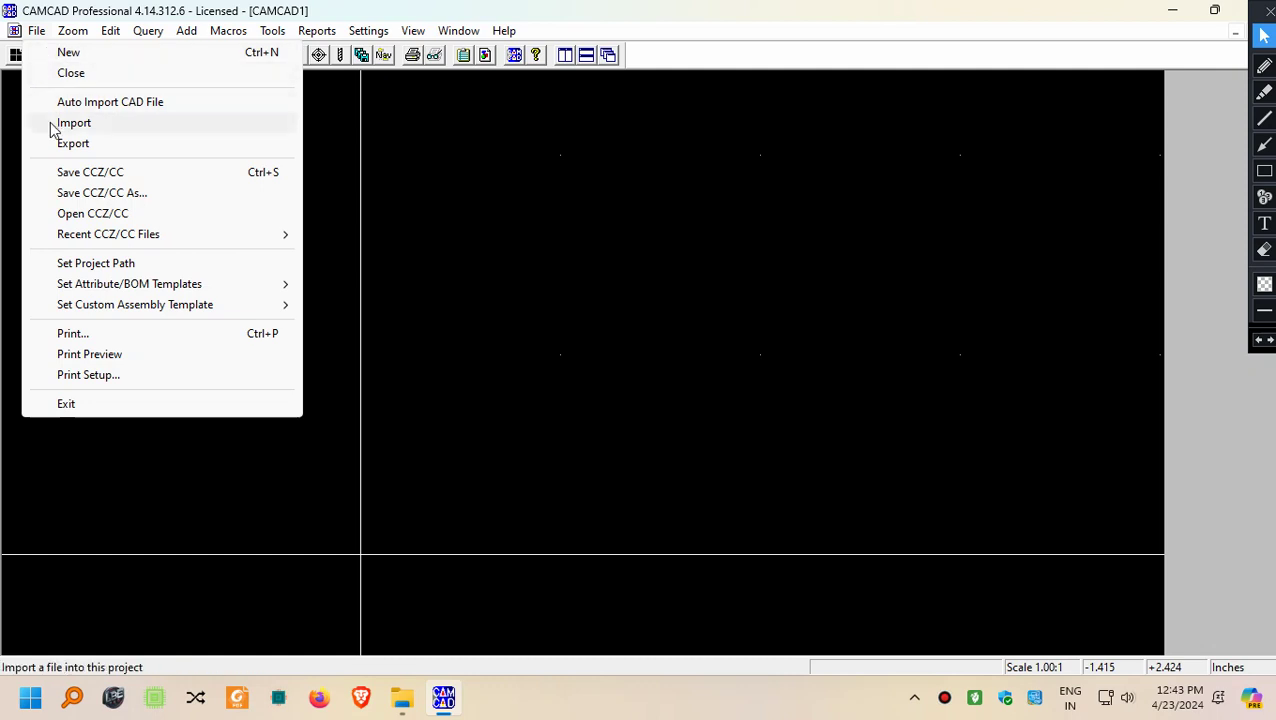
click(52, 123)
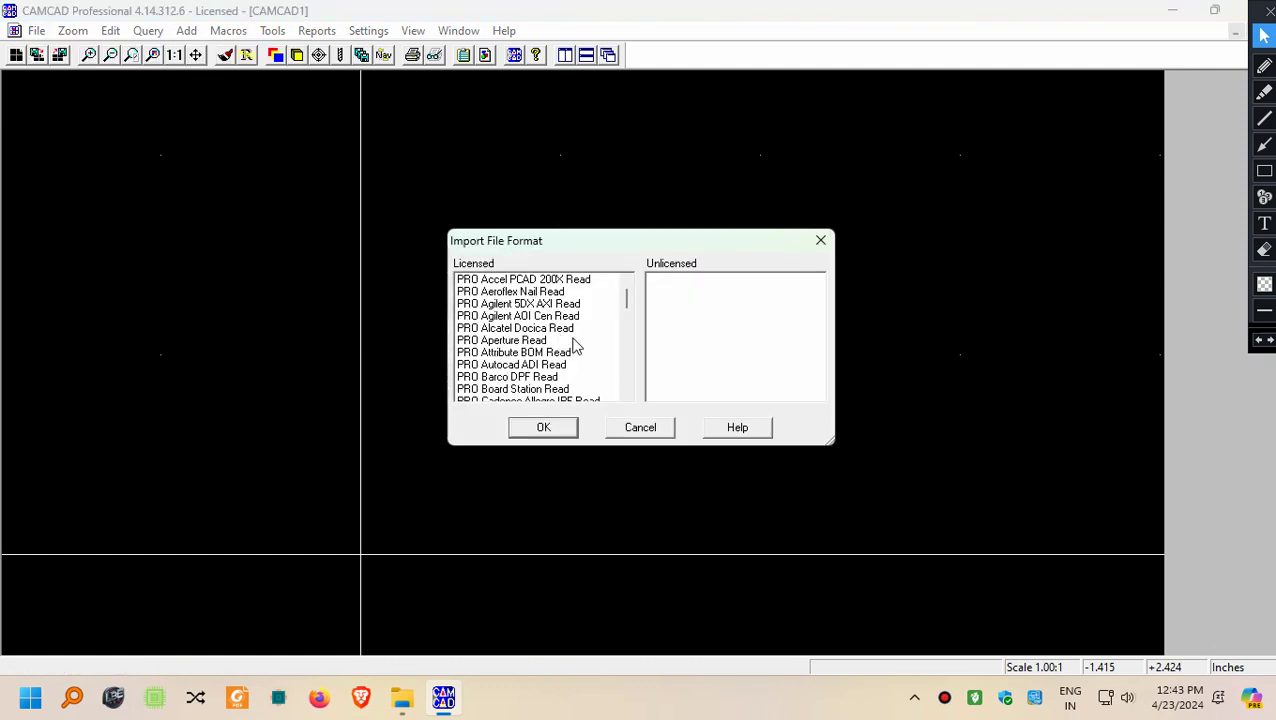
- Select PRO GenCAD Read in the Licensed import format list
click(540, 316)
scroll(542, 330, down, 2)
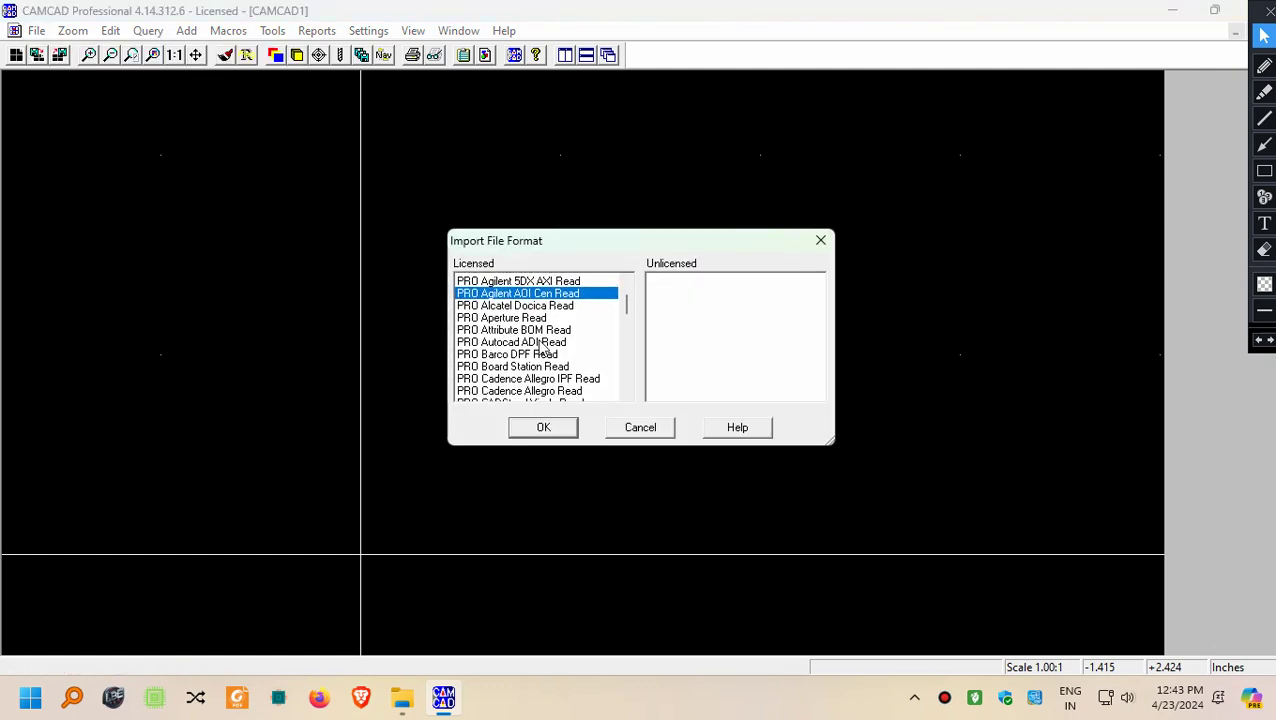
scroll(545, 345, down, 3)
scroll(547, 360, down, 1)
scroll(547, 360, down, 1)
scroll(547, 360, down, 1)
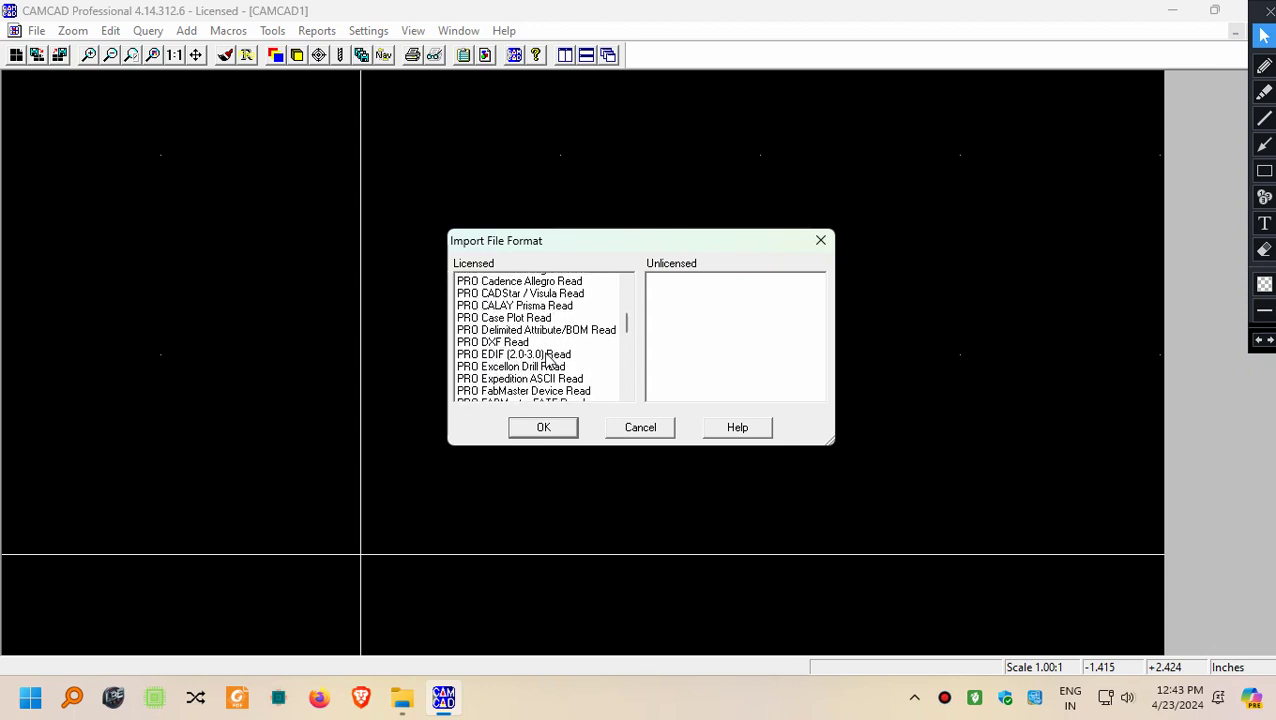
scroll(547, 360, down, 1)
scroll(547, 360, down, 1)
scroll(548, 362, down, 1)
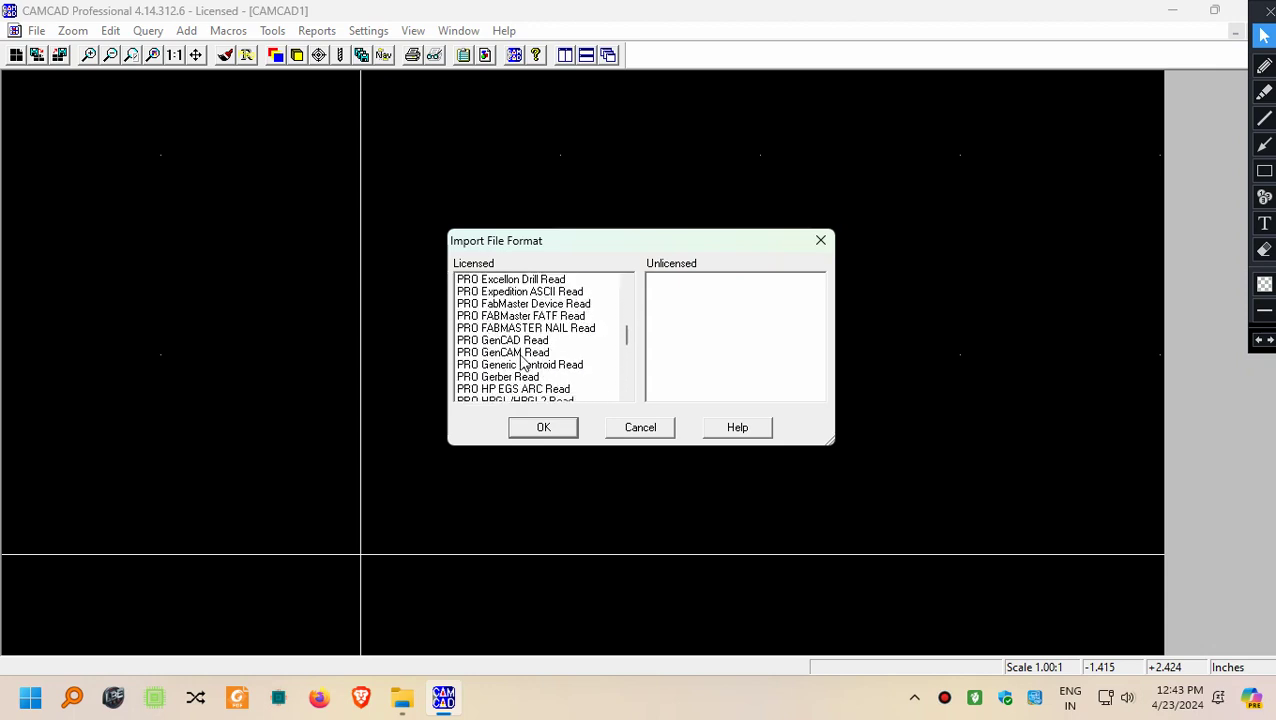
click(521, 345)
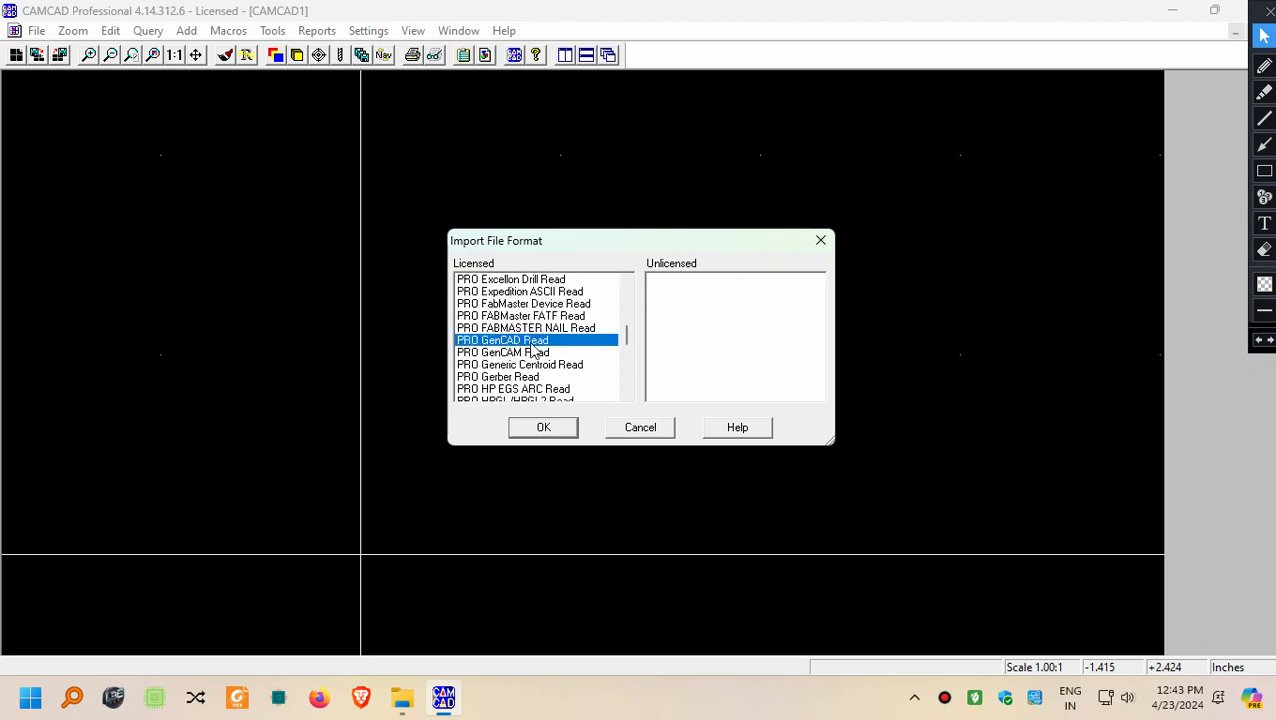
scroll(540, 353, down, 1)
scroll(555, 355, down, 1)
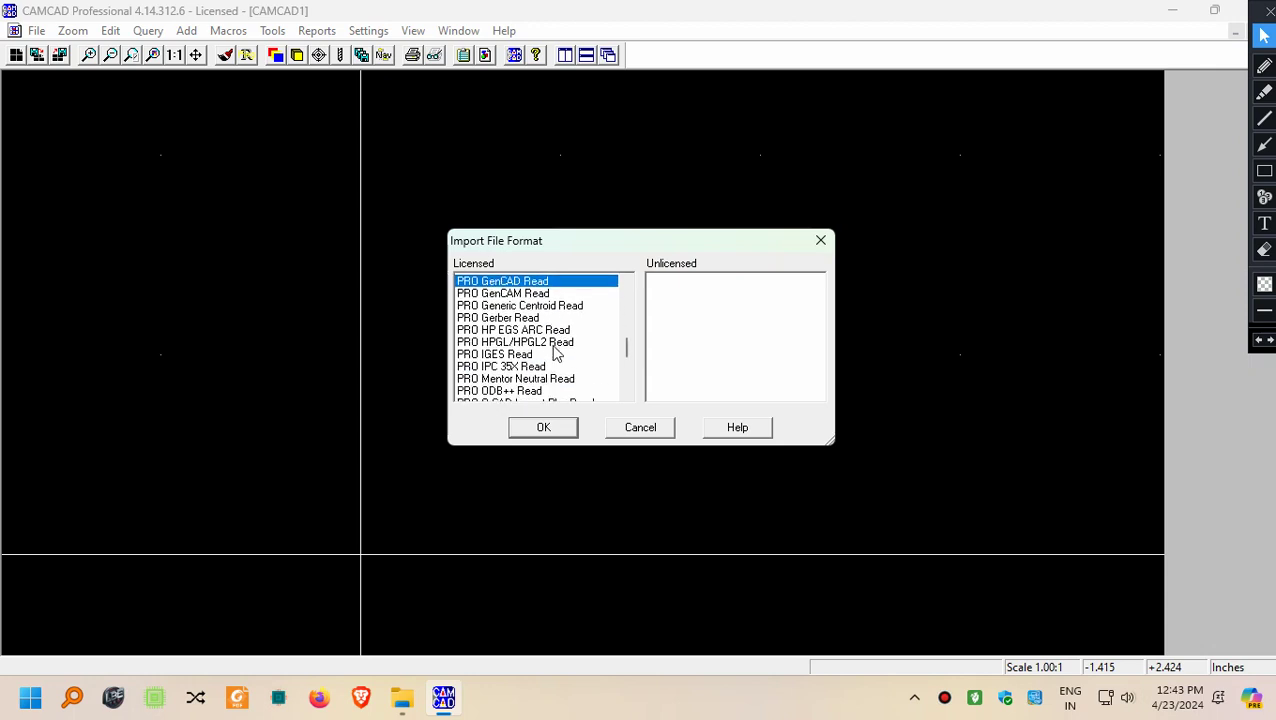
scroll(555, 355, down, 1)
scroll(555, 355, down, 1)
scroll(557, 355, down, 1)
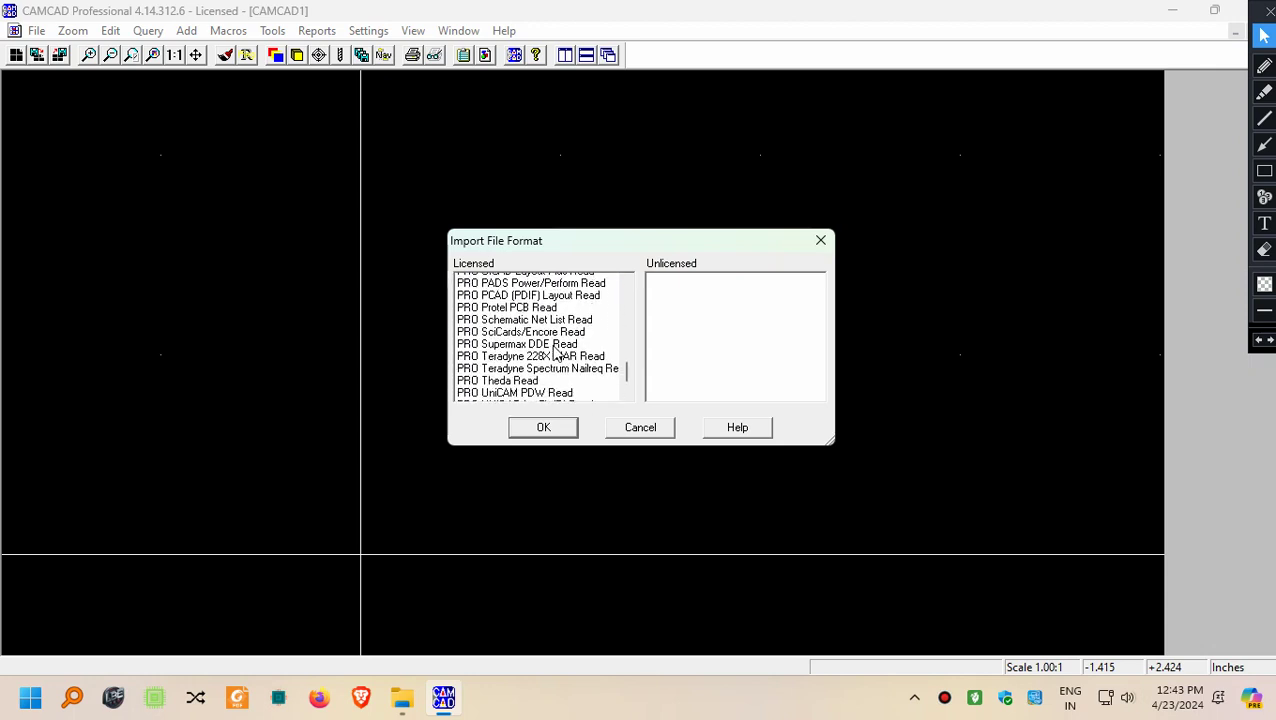
scroll(557, 355, down, 1)
scroll(557, 355, down, 1)
scroll(550, 352, up, 2)
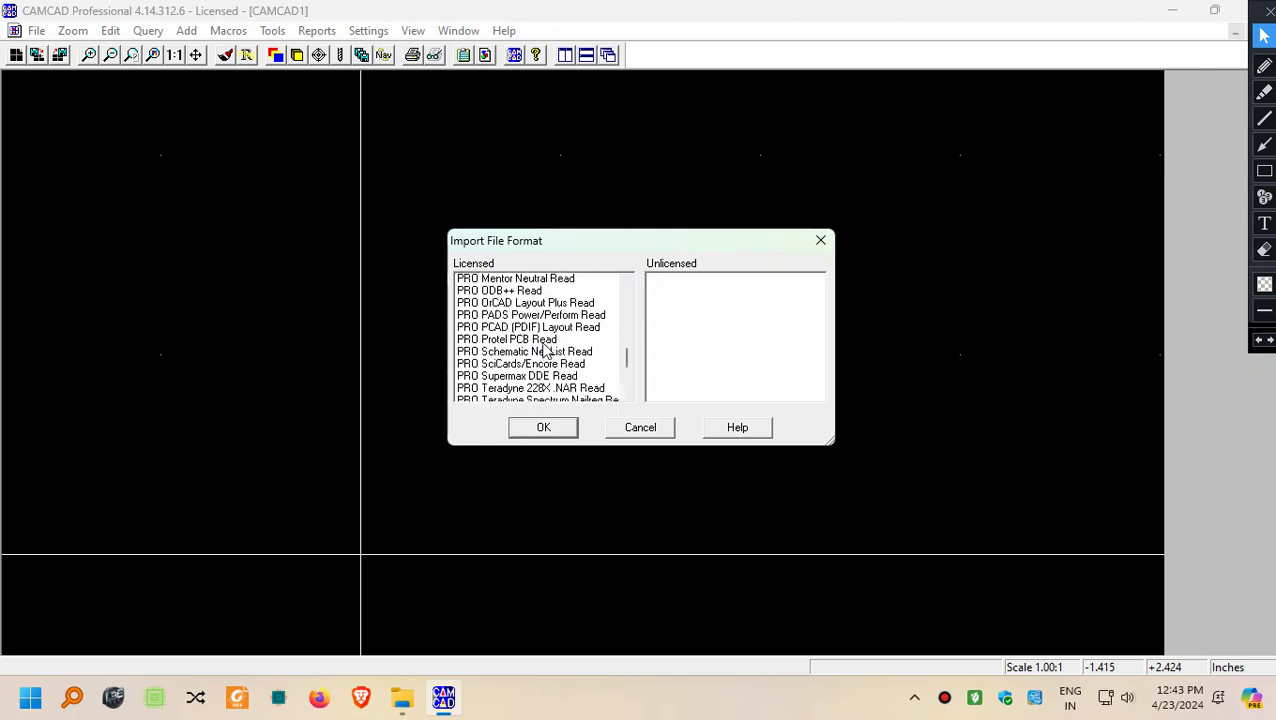
scroll(545, 350, up, 1)
scroll(545, 350, up, 1)
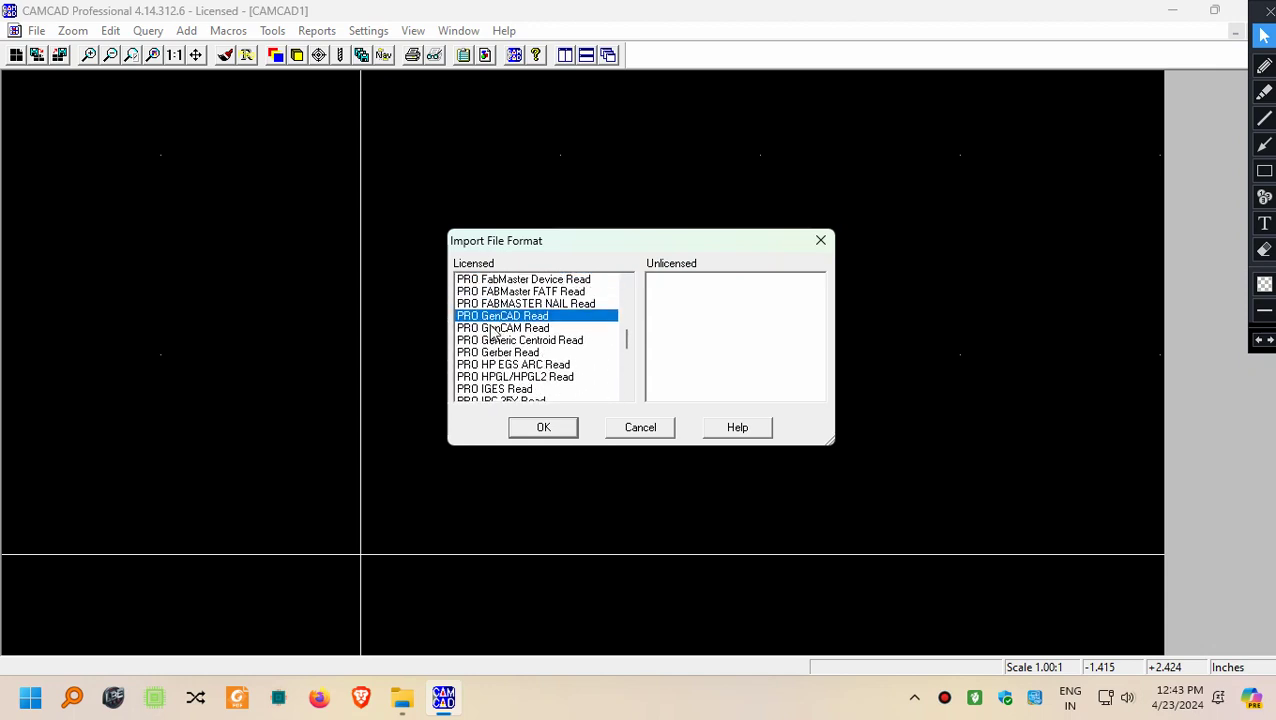
scroll(500, 336, up, 2)
scroll(515, 340, up, 1)
scroll(531, 343, up, 1)
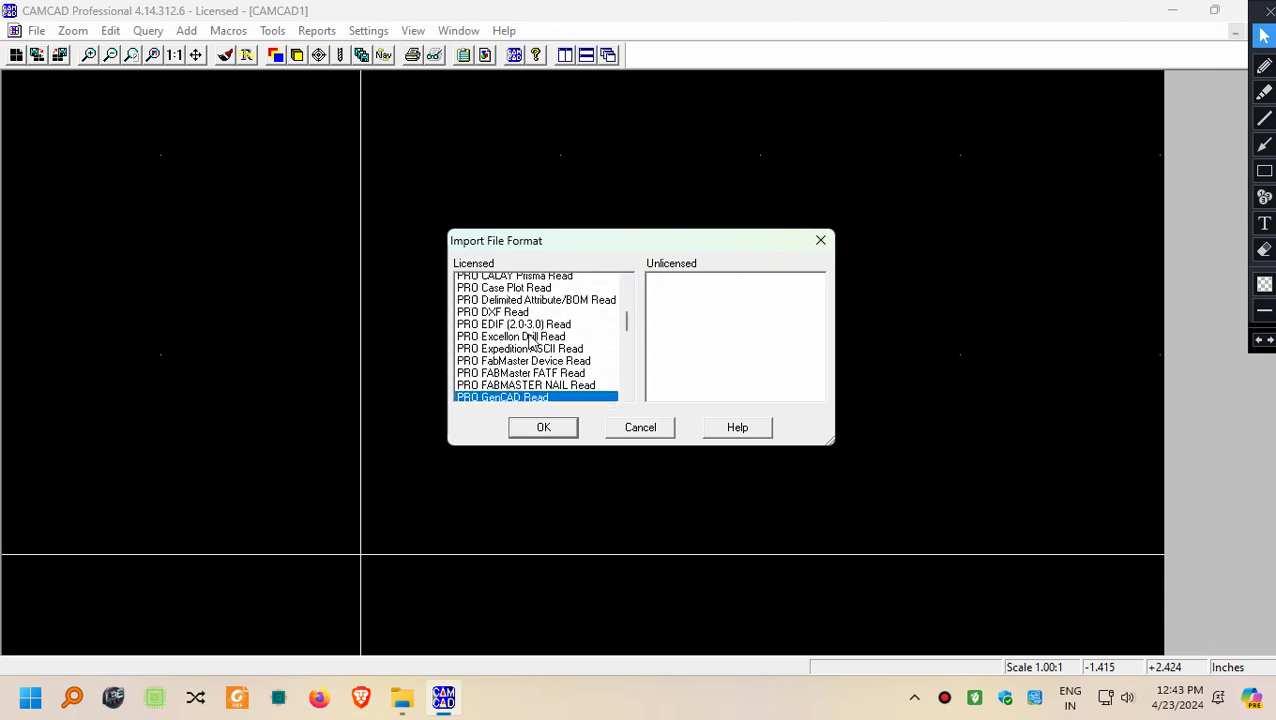
scroll(531, 343, up, 1)
scroll(531, 343, up, 1)
scroll(531, 343, up, 1)
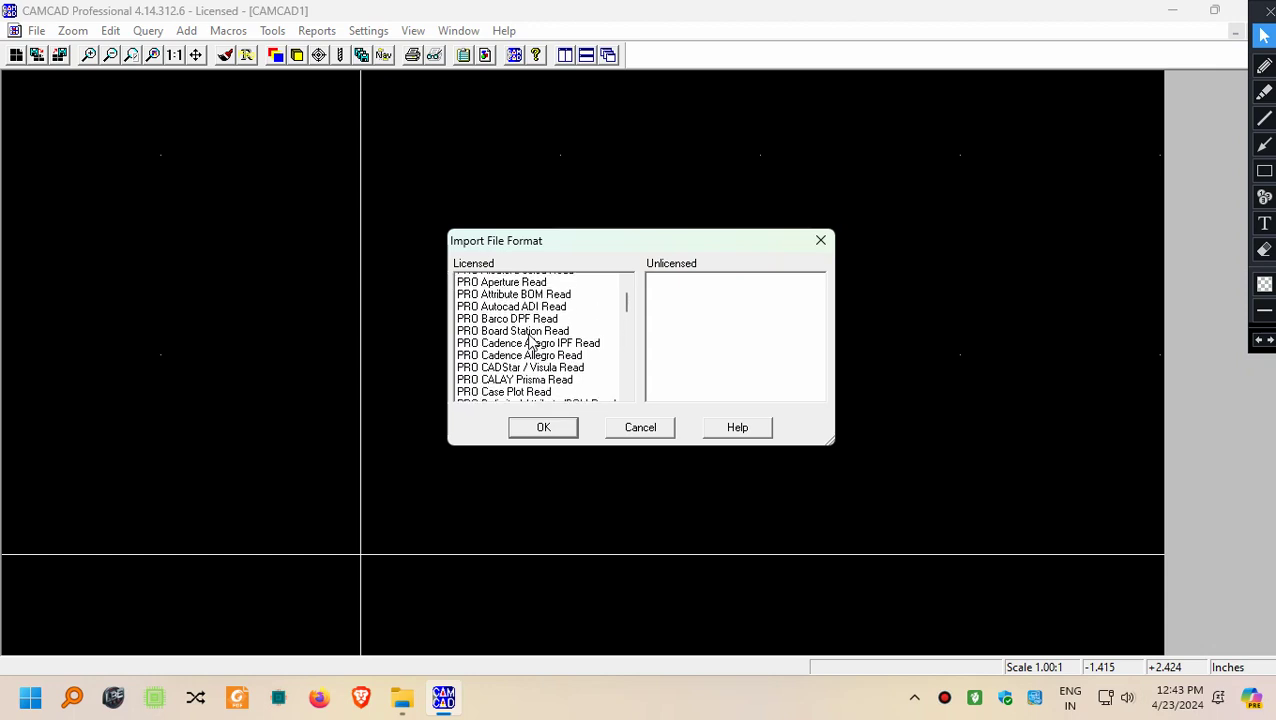
scroll(531, 343, up, 1)
scroll(531, 343, up, 1)
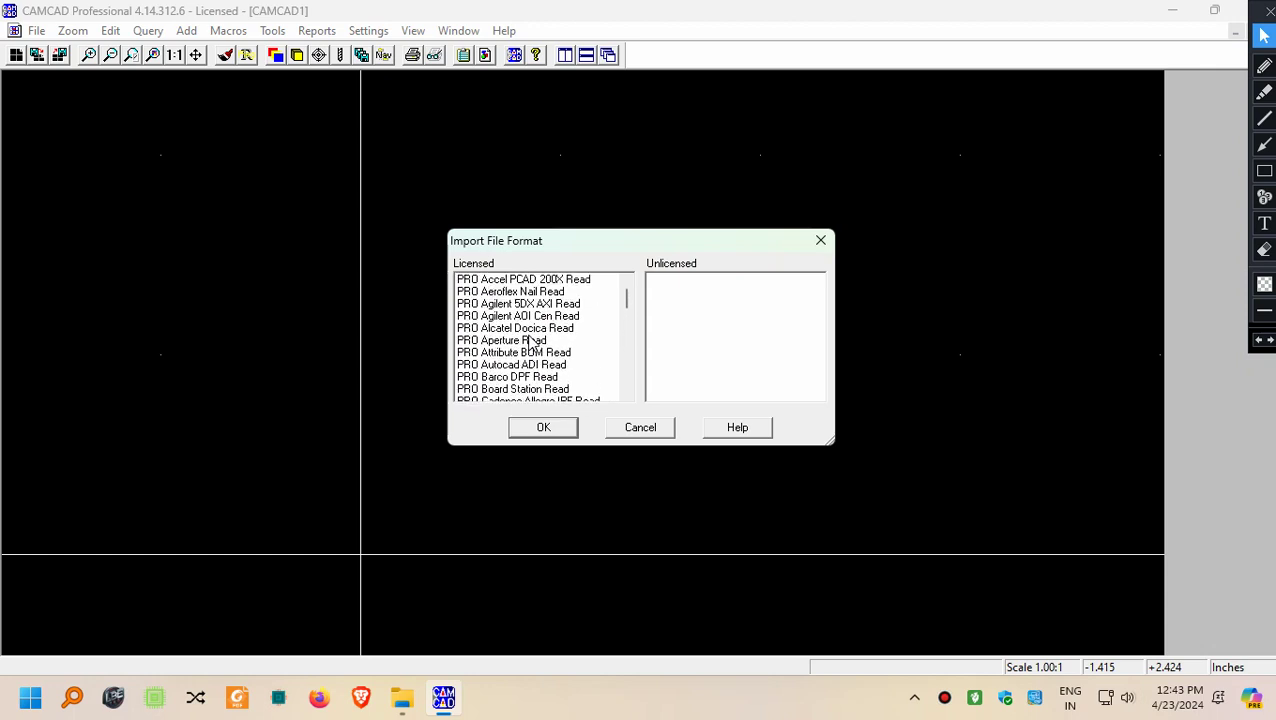
scroll(531, 343, down, 1)
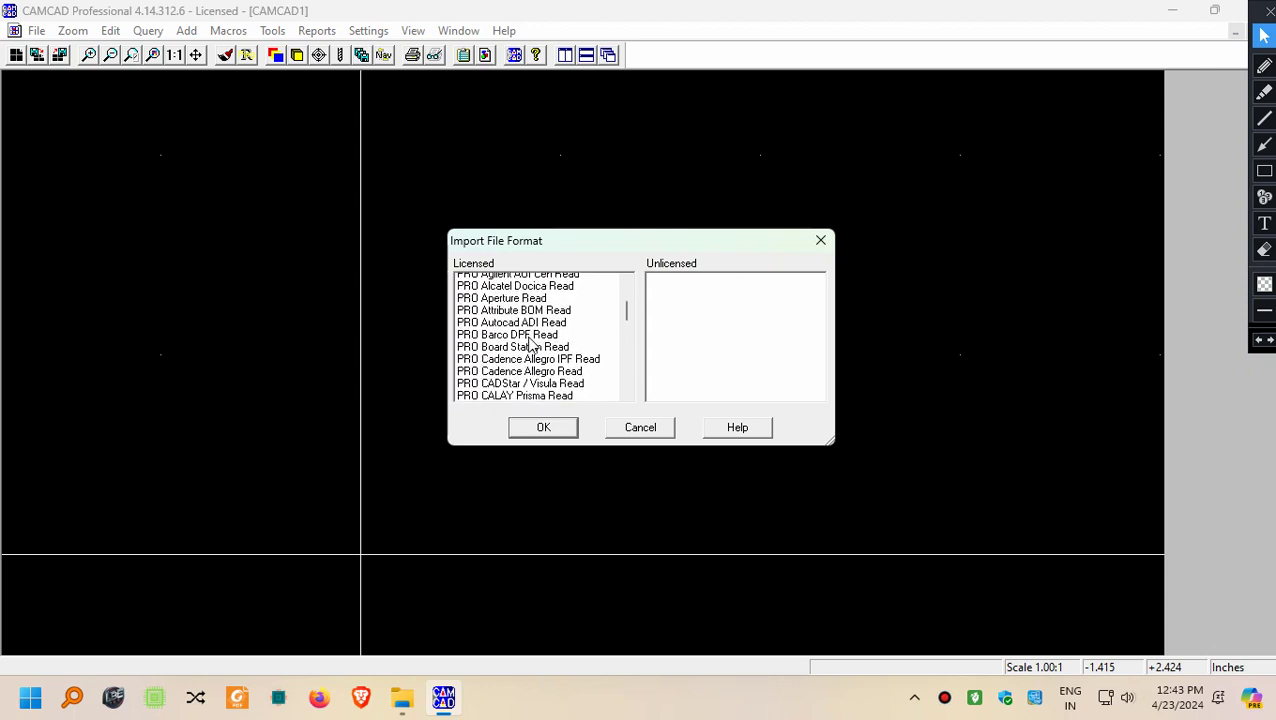
scroll(531, 345, down, 1)
scroll(531, 350, down, 1)
scroll(532, 356, down, 1)
scroll(531, 357, down, 2)
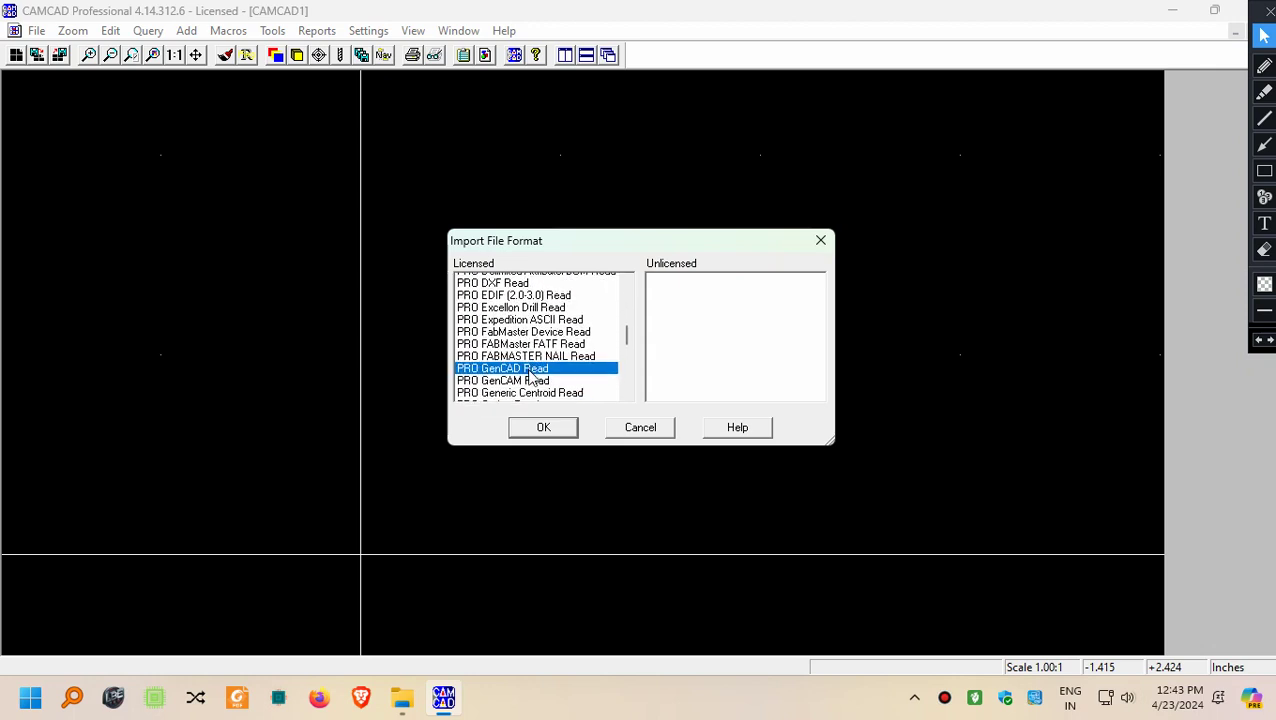
scroll(533, 360, down, 3)
scroll(536, 363, up, 1)
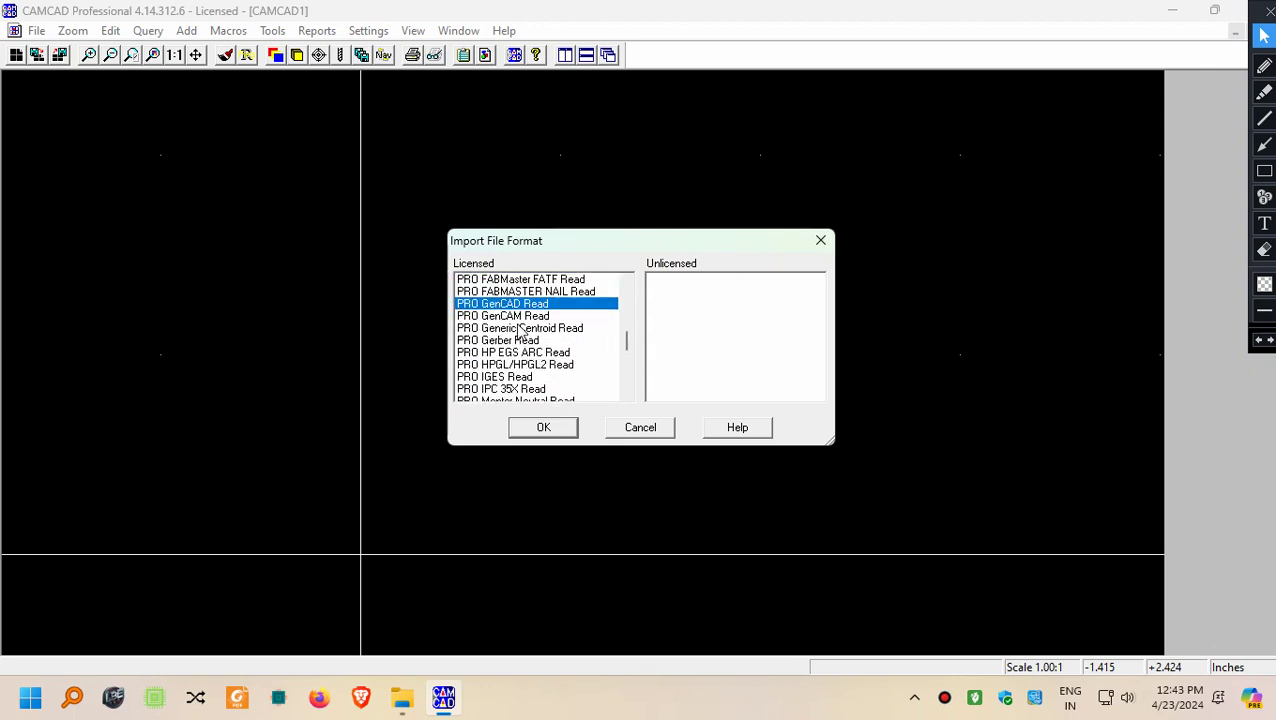
click(553, 430)
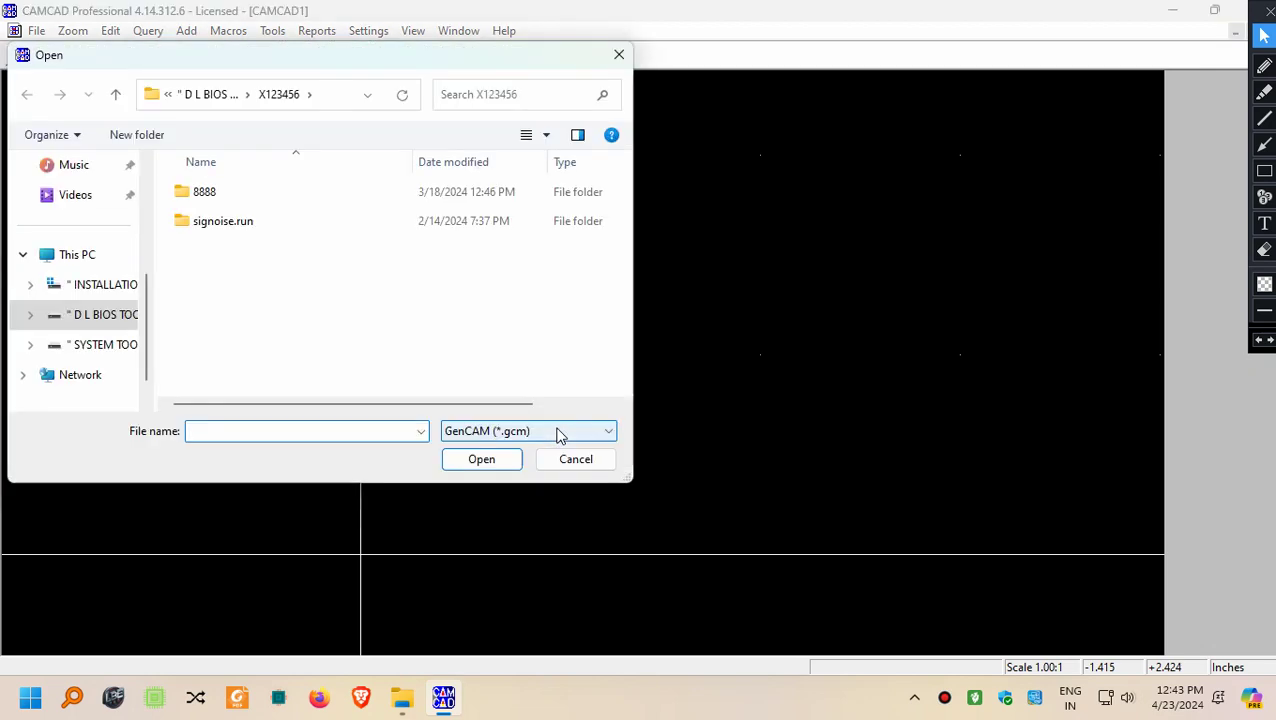
click(619, 55)
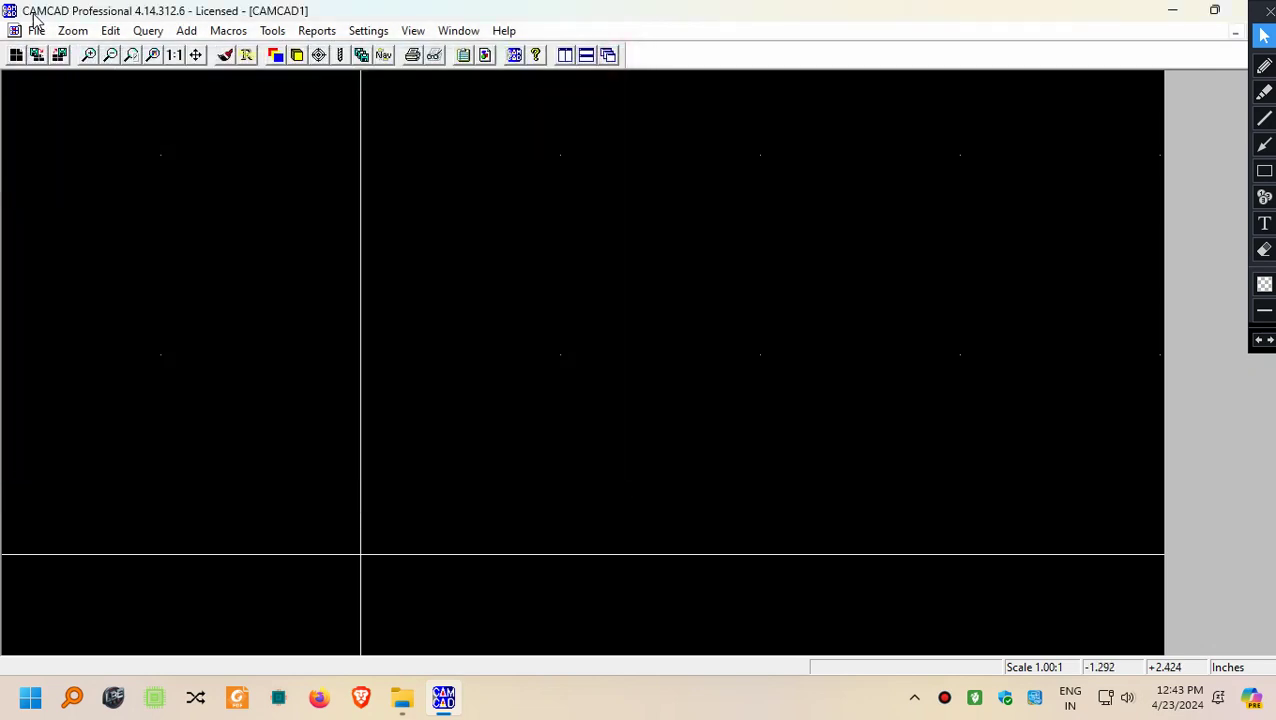
click(36, 28)
click(72, 123)
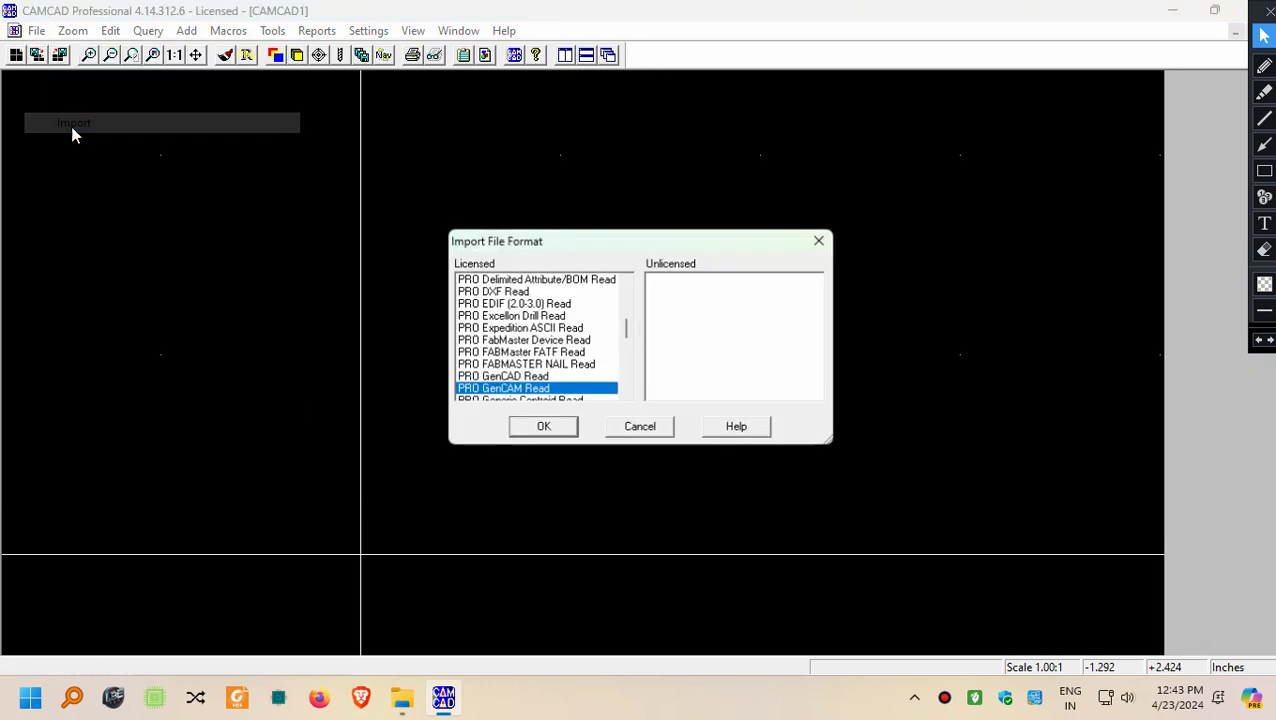
click(505, 376)
click(533, 428)
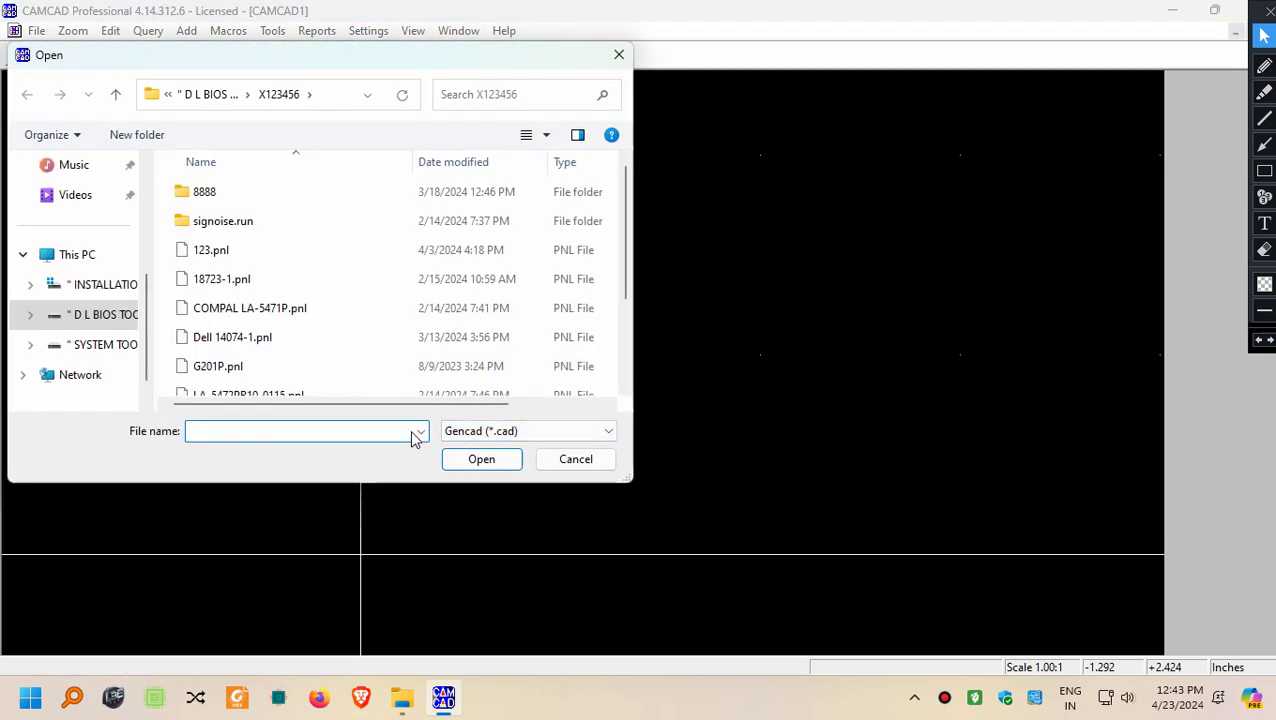
scroll(390, 296, down, 2)
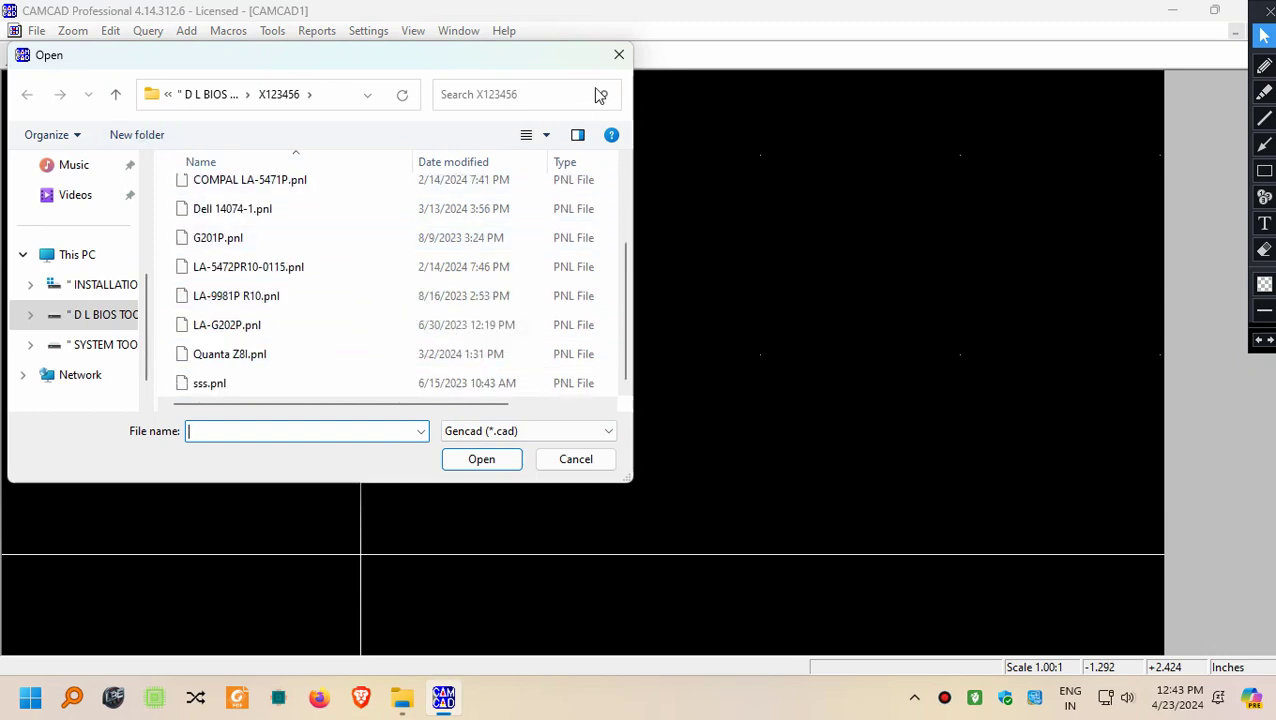
click(619, 55)
click(36, 30)
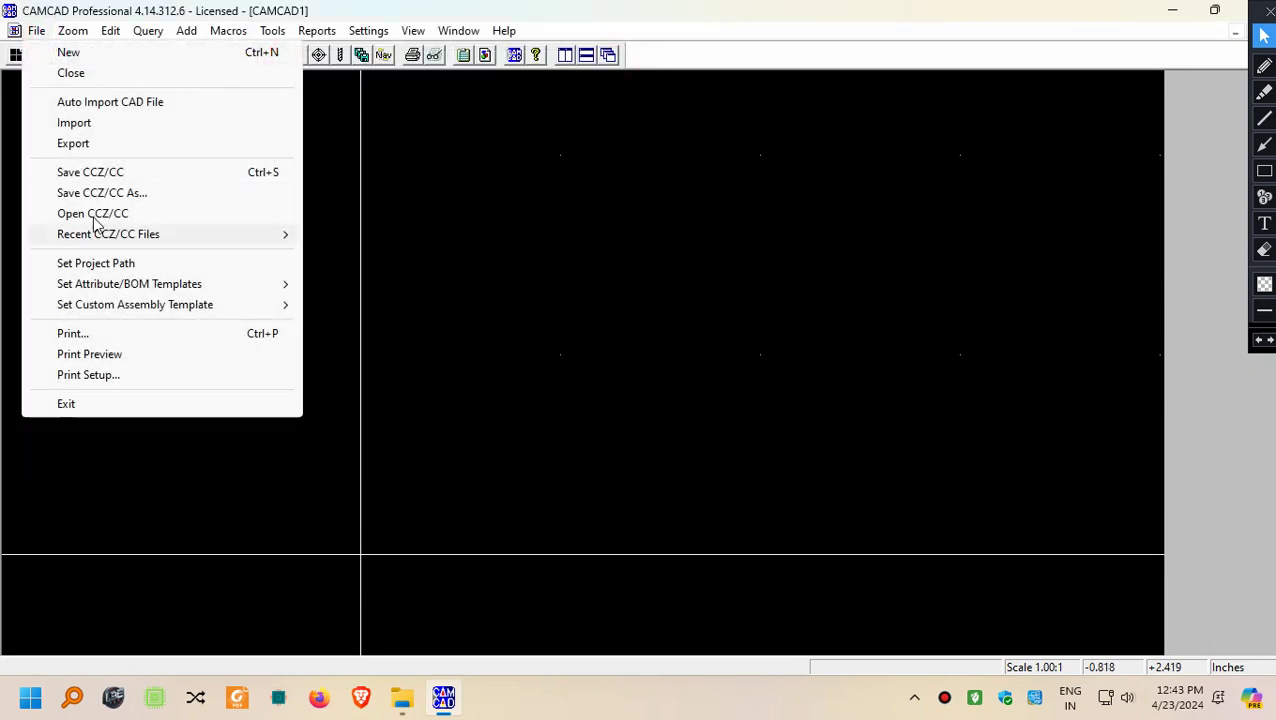
click(91, 125)
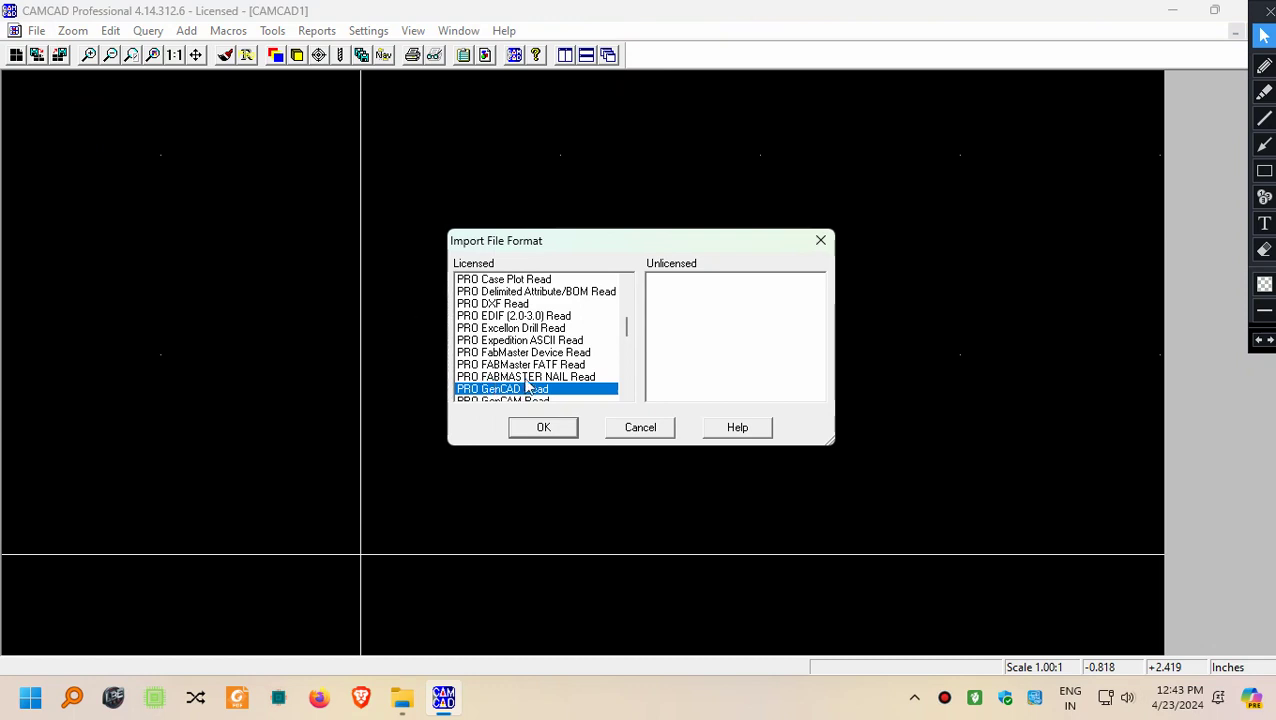
scroll(527, 387, down, 1)
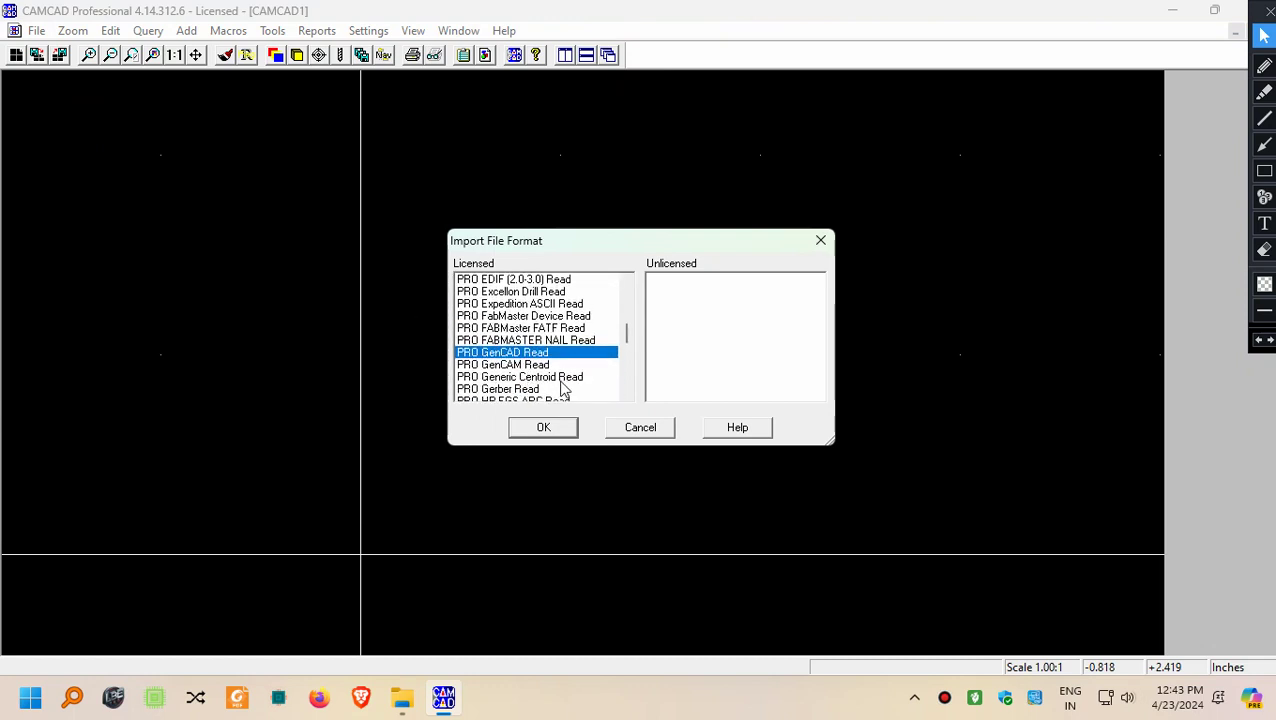
- Select PRO Cadence Allegro Read in the import format list and confirm it
scroll(563, 388, down, 1)
scroll(563, 388, down, 1)
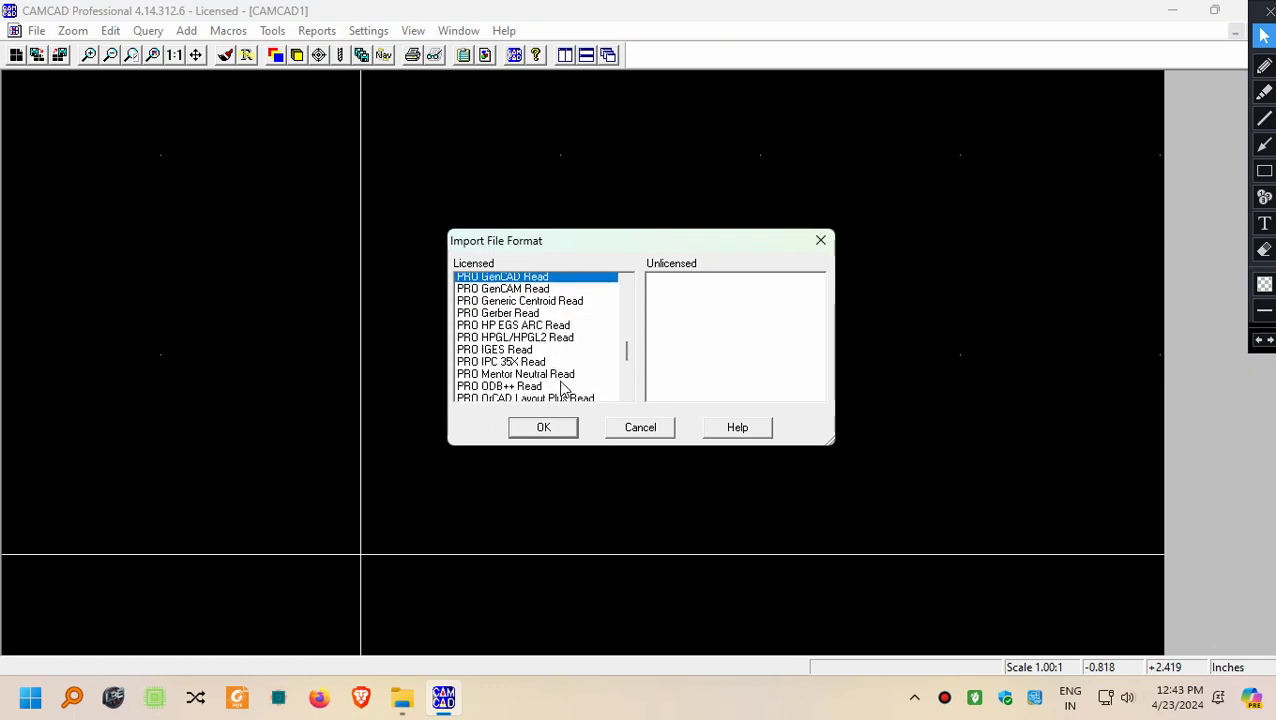
scroll(563, 388, down, 1)
scroll(563, 388, down, 1)
scroll(563, 388, down, 1)
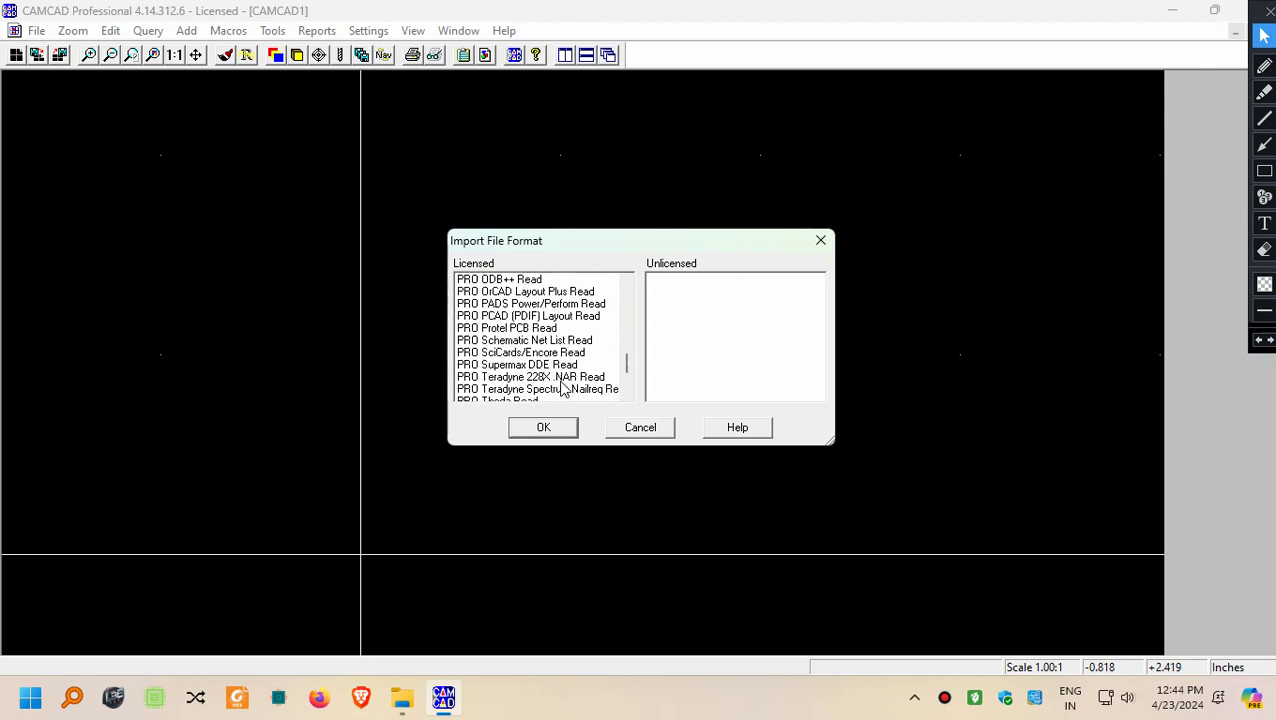
scroll(563, 388, down, 1)
scroll(563, 388, down, 1)
scroll(563, 388, down, 1)
scroll(563, 388, up, 1)
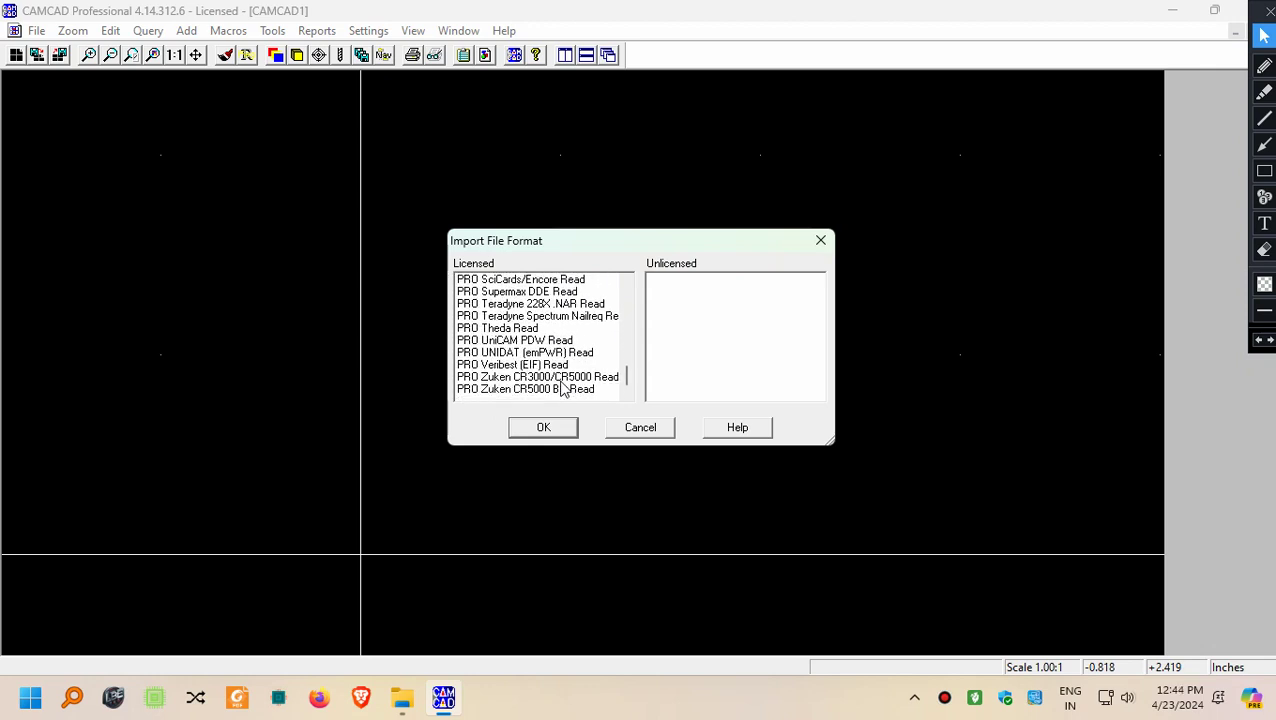
scroll(563, 388, up, 2)
scroll(565, 335, up, 2)
scroll(540, 338, up, 1)
scroll(540, 338, up, 3)
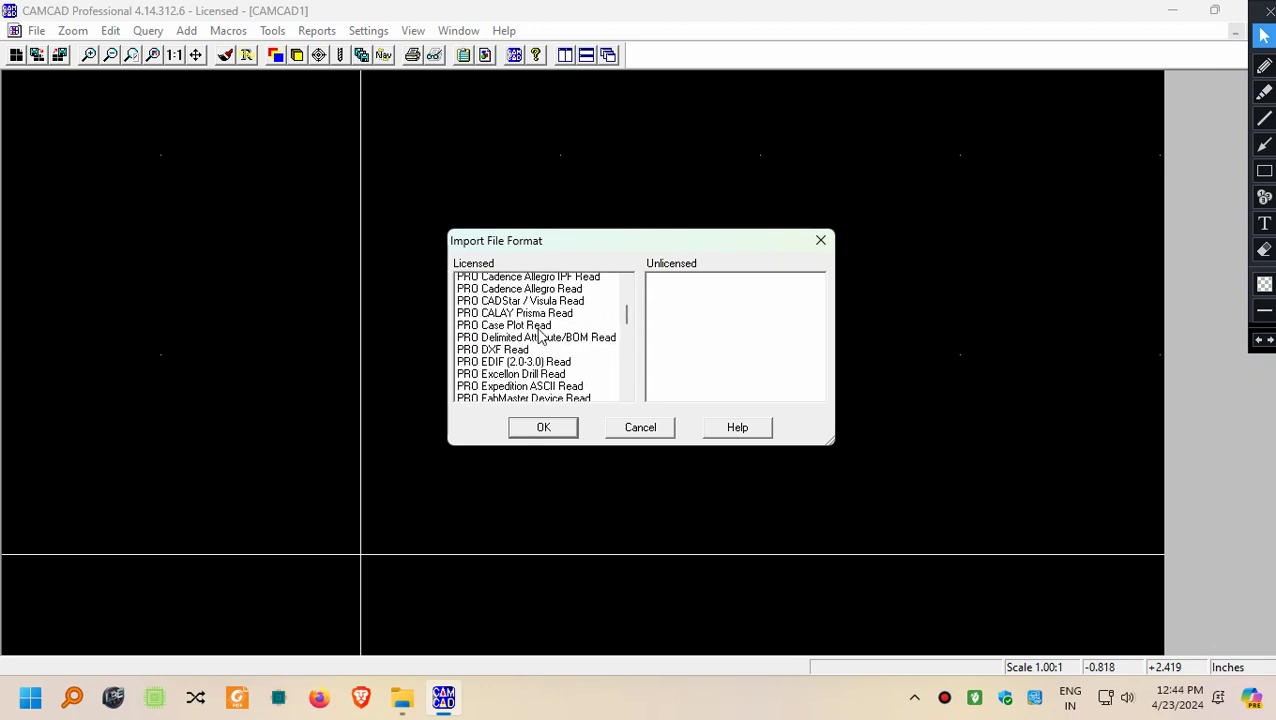
scroll(540, 338, up, 2)
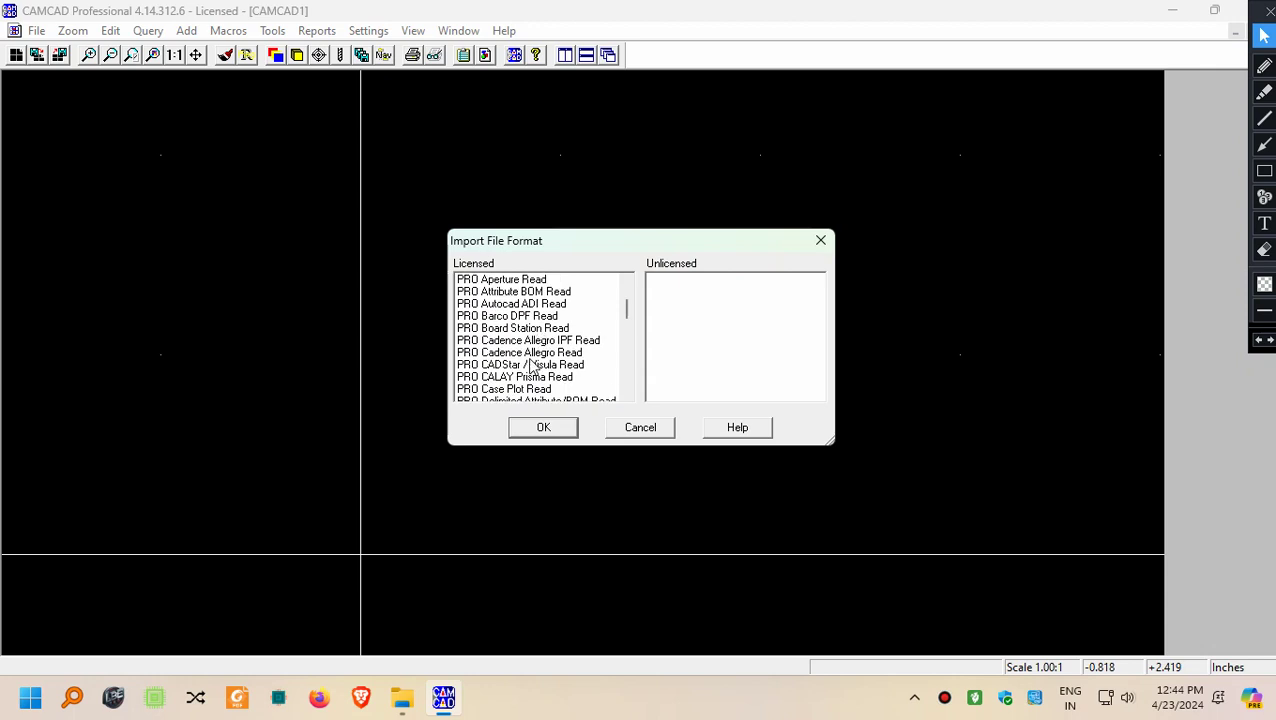
click(530, 352)
click(546, 427)
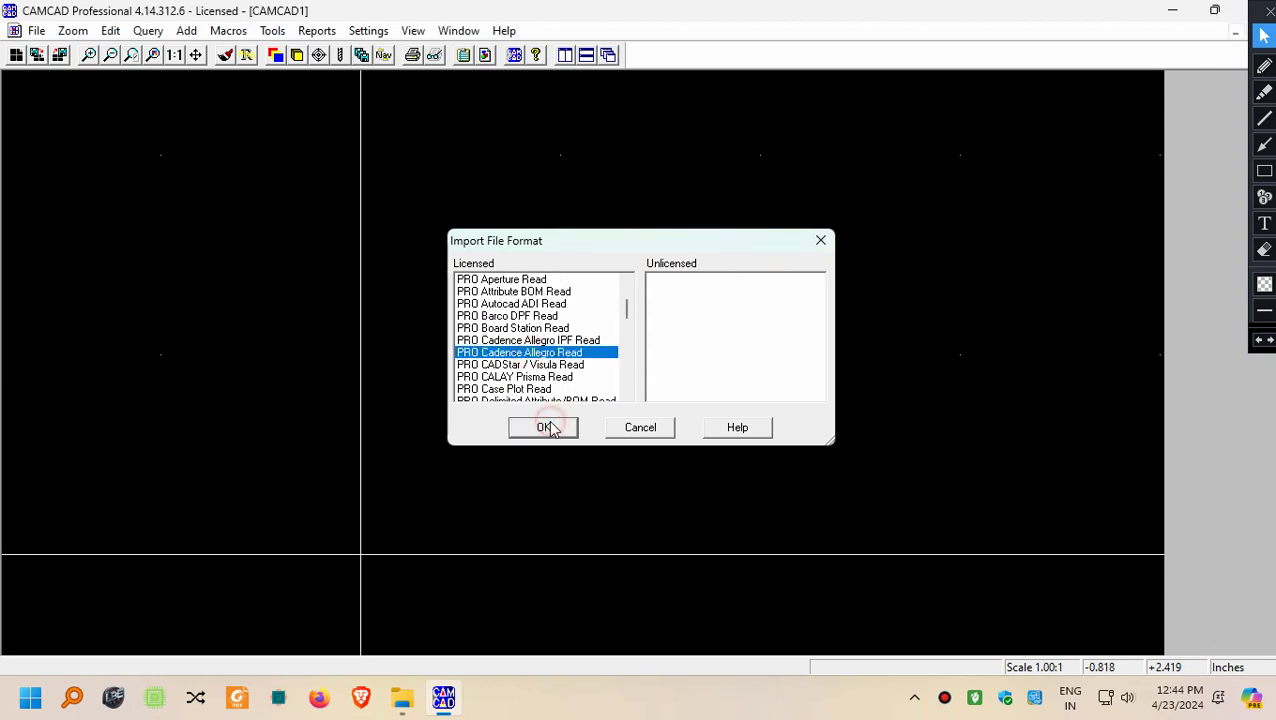
- Multi-select the BRD, PAD, RTE, SHP and SYM extract files and open them
drag(415, 72, 587, 91)
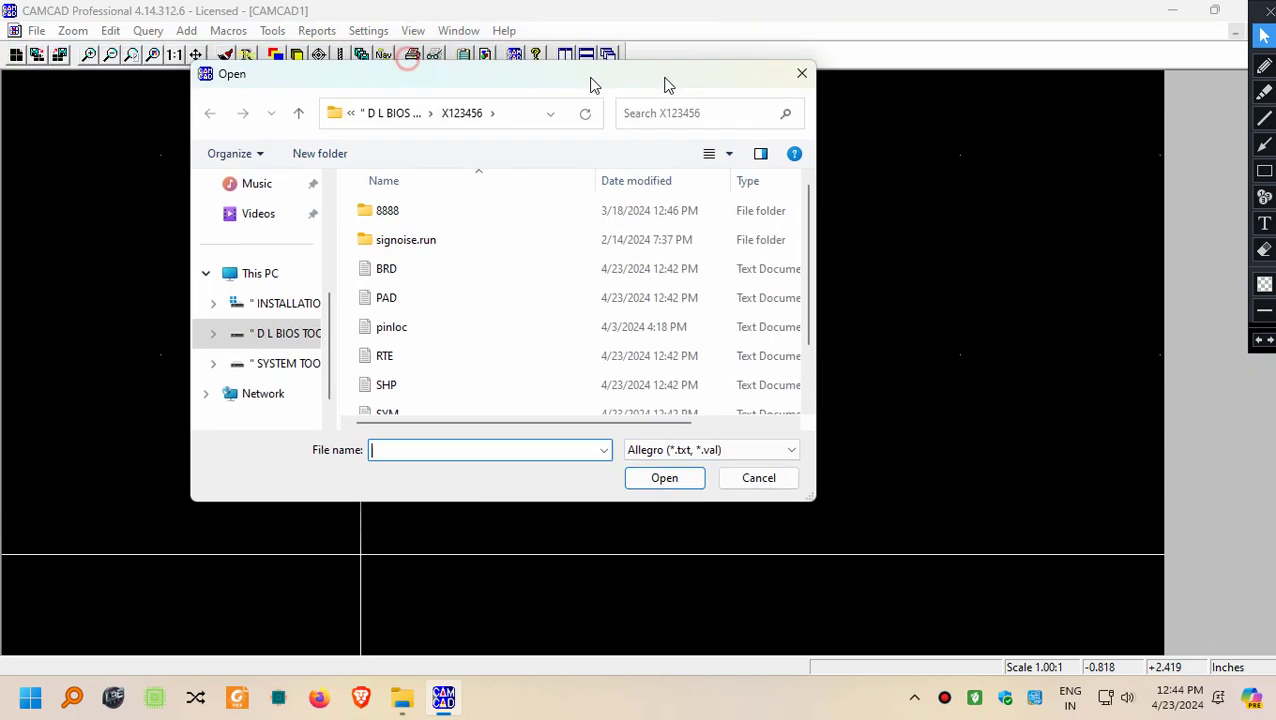
click(395, 275)
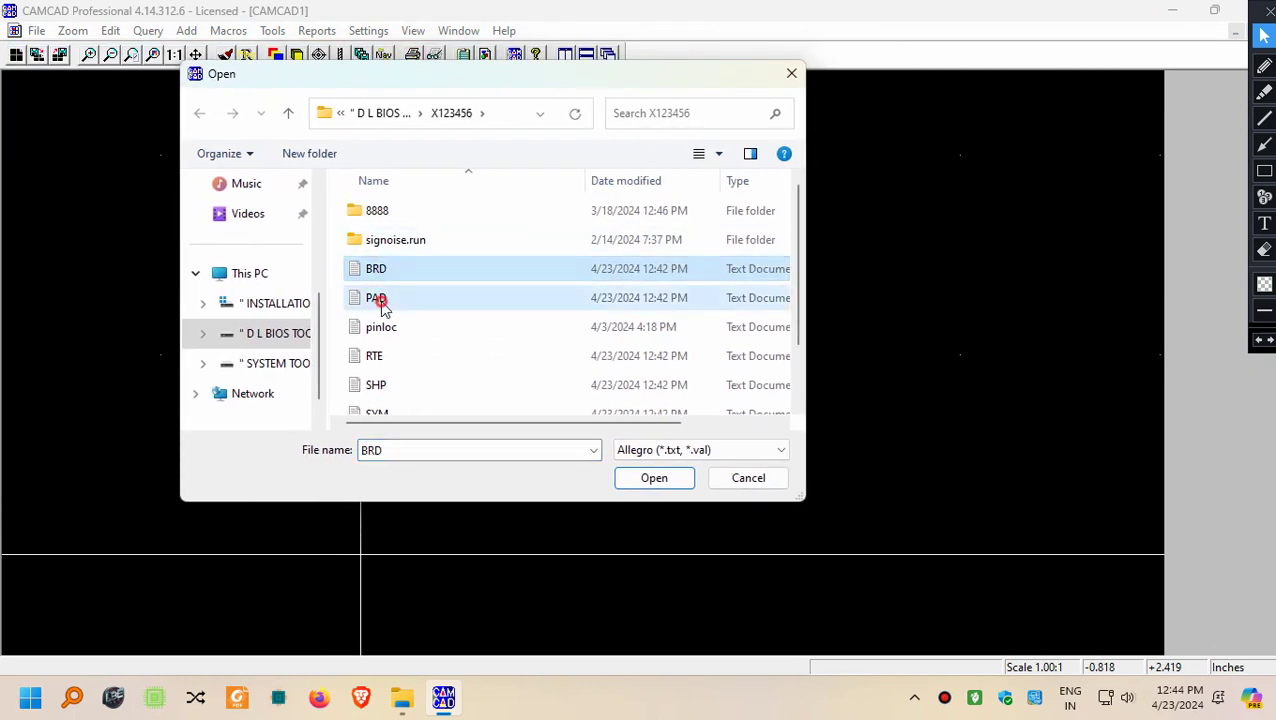
ctrl+click(378, 297)
ctrl+click(376, 356)
ctrl+click(378, 385)
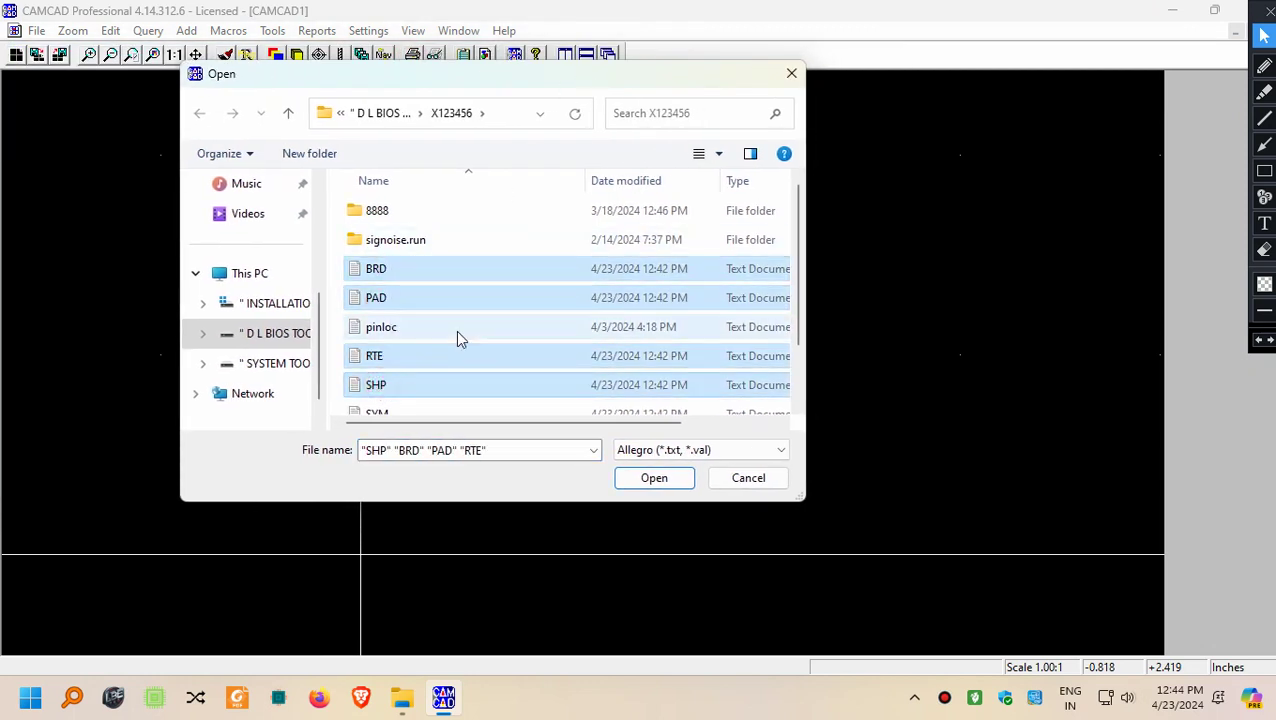
scroll(430, 350, down, 1)
ctrl+click(398, 344)
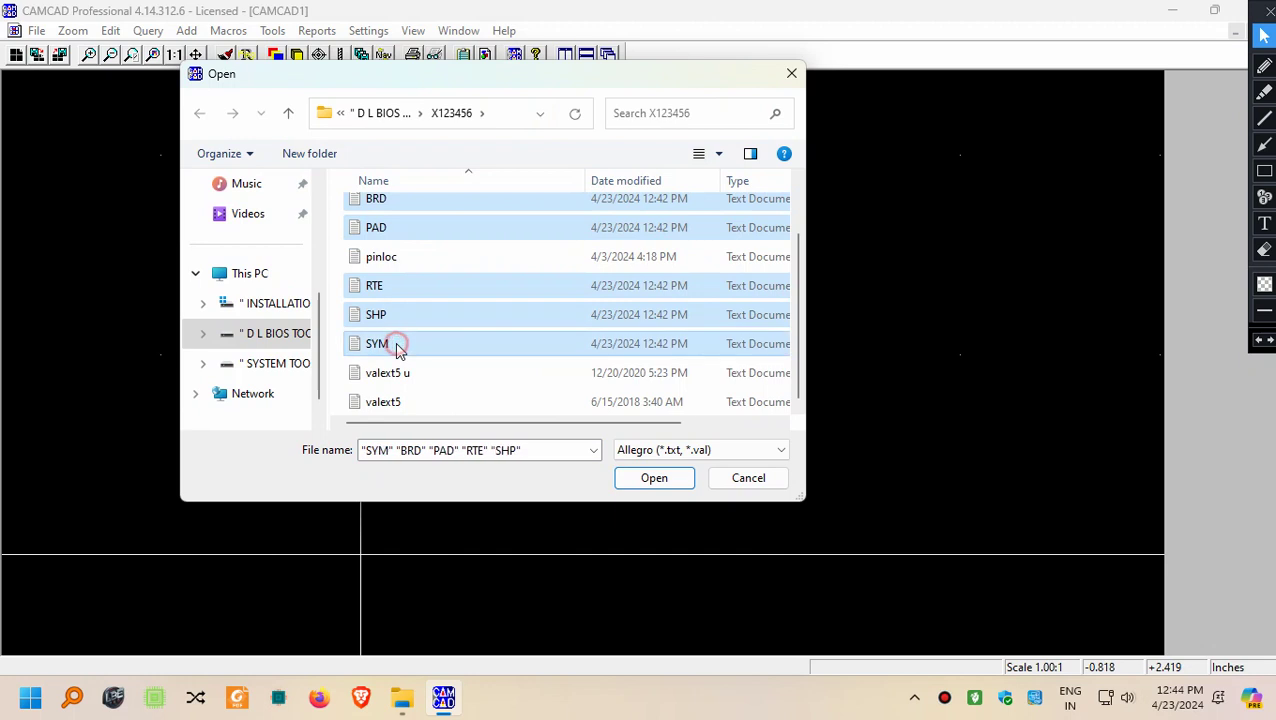
click(645, 478)
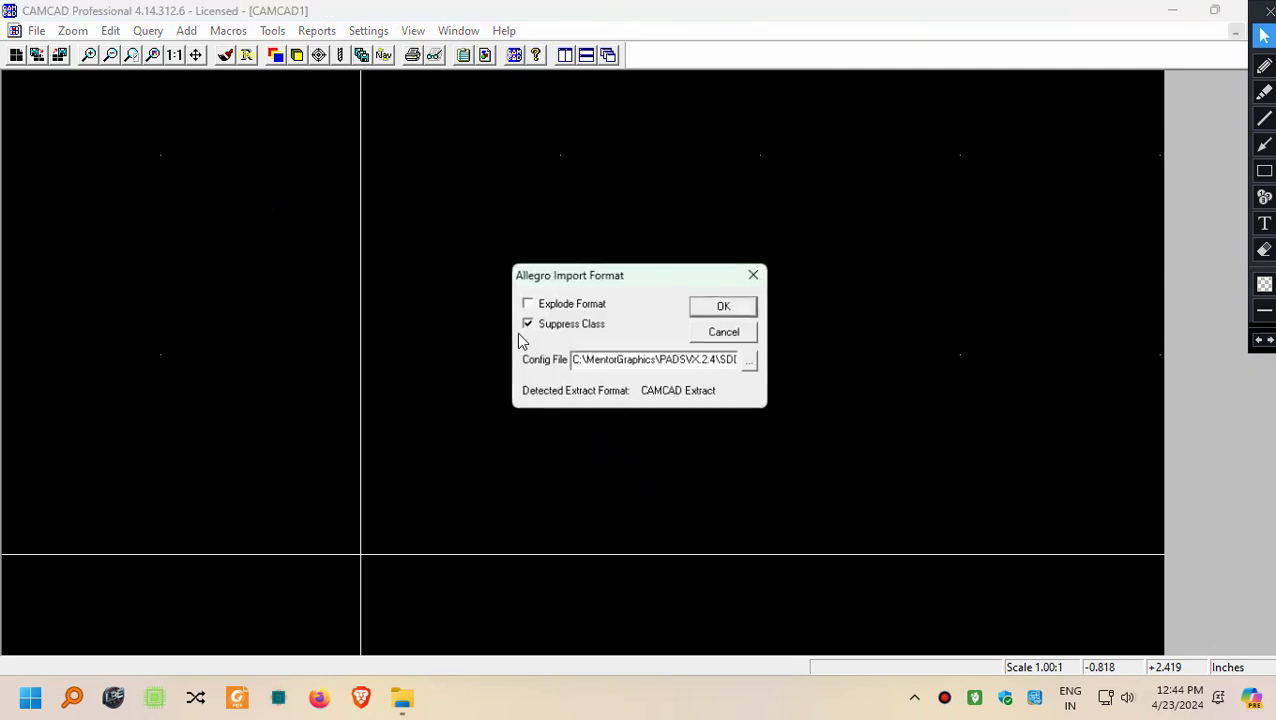
- Accept the Allegro import options (Suppress Class, CAMCAD Extract) and import the board
click(704, 306)
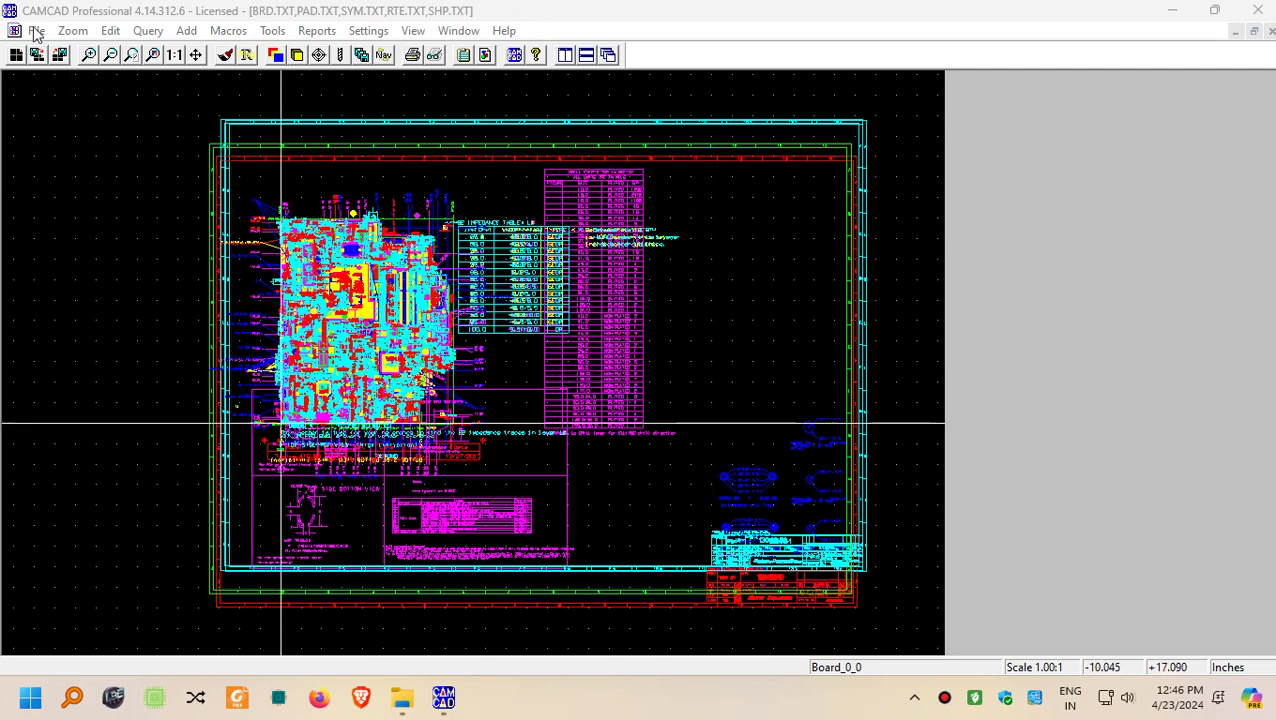
- Export the board using the GenCAD Write format
click(36, 31)
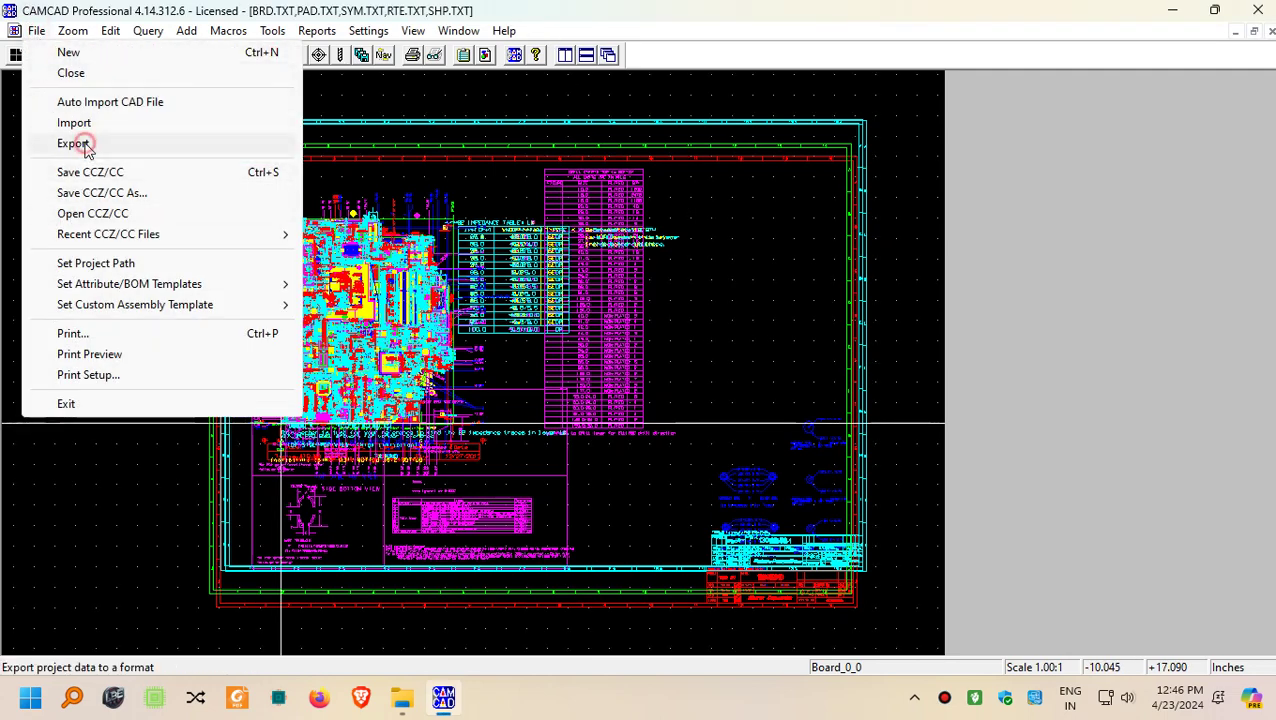
click(85, 146)
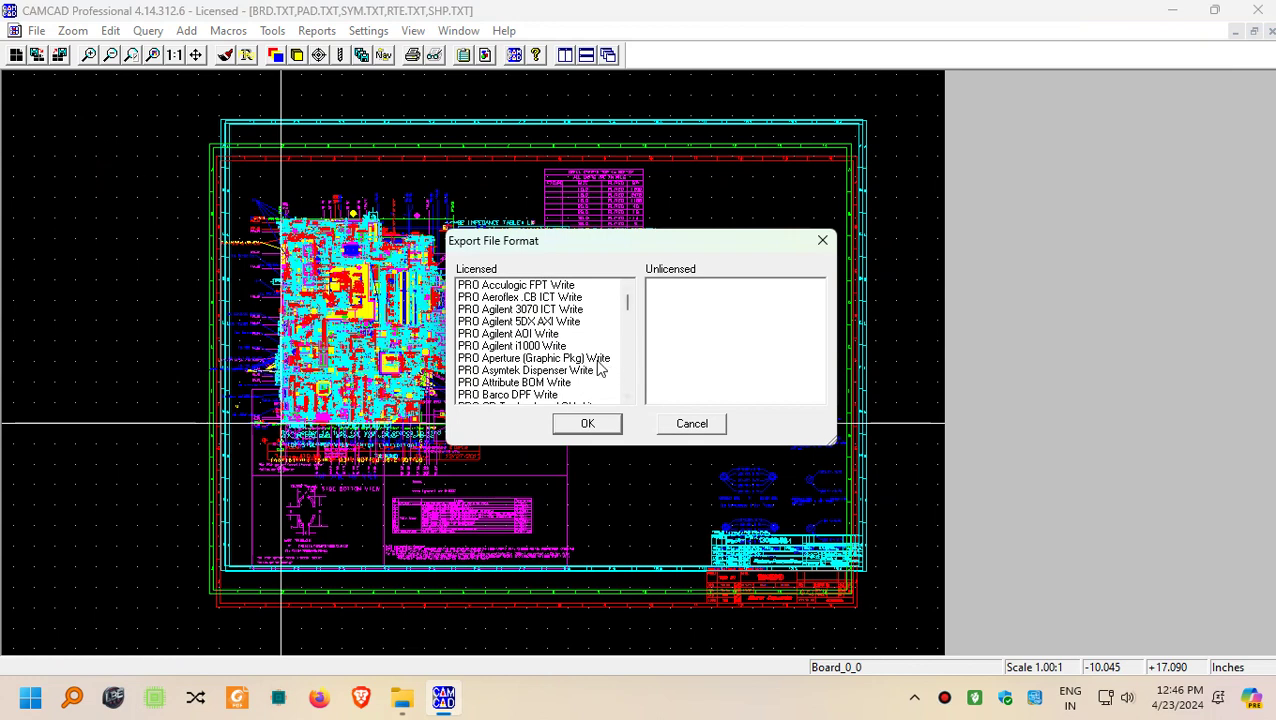
scroll(547, 375, down, 2)
scroll(547, 375, down, 1)
scroll(545, 374, down, 1)
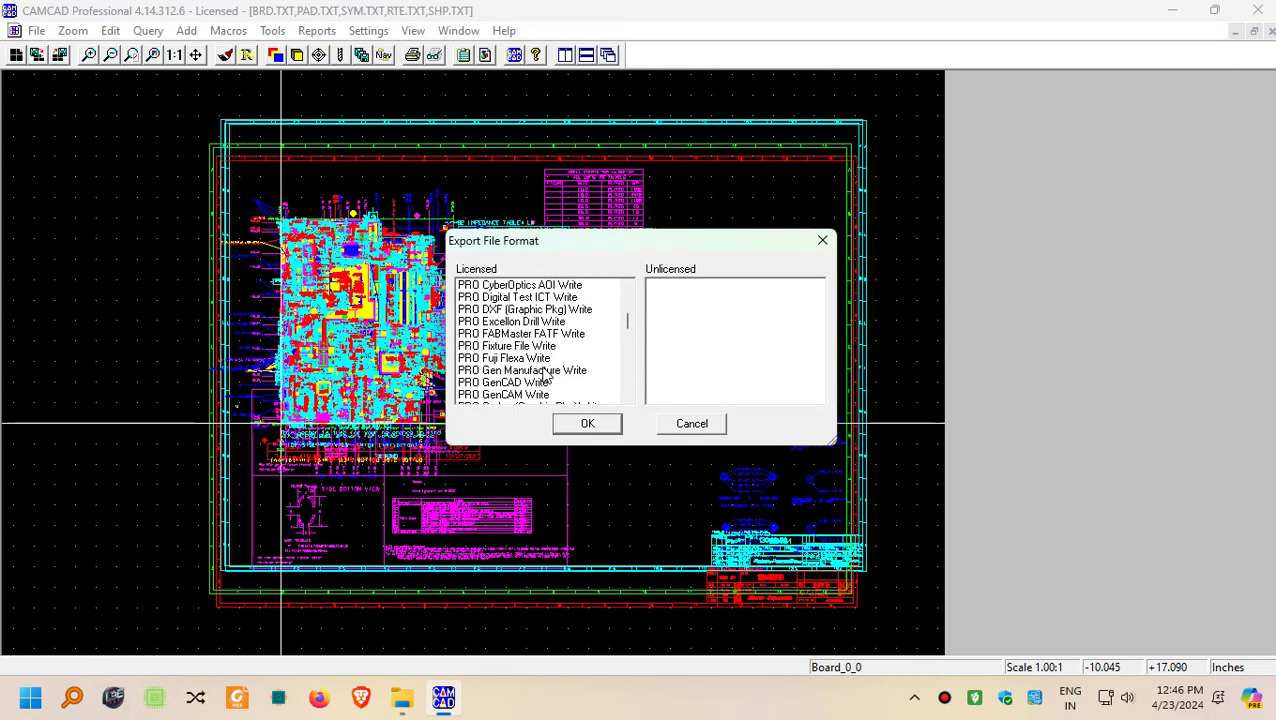
scroll(543, 374, down, 1)
scroll(540, 373, down, 1)
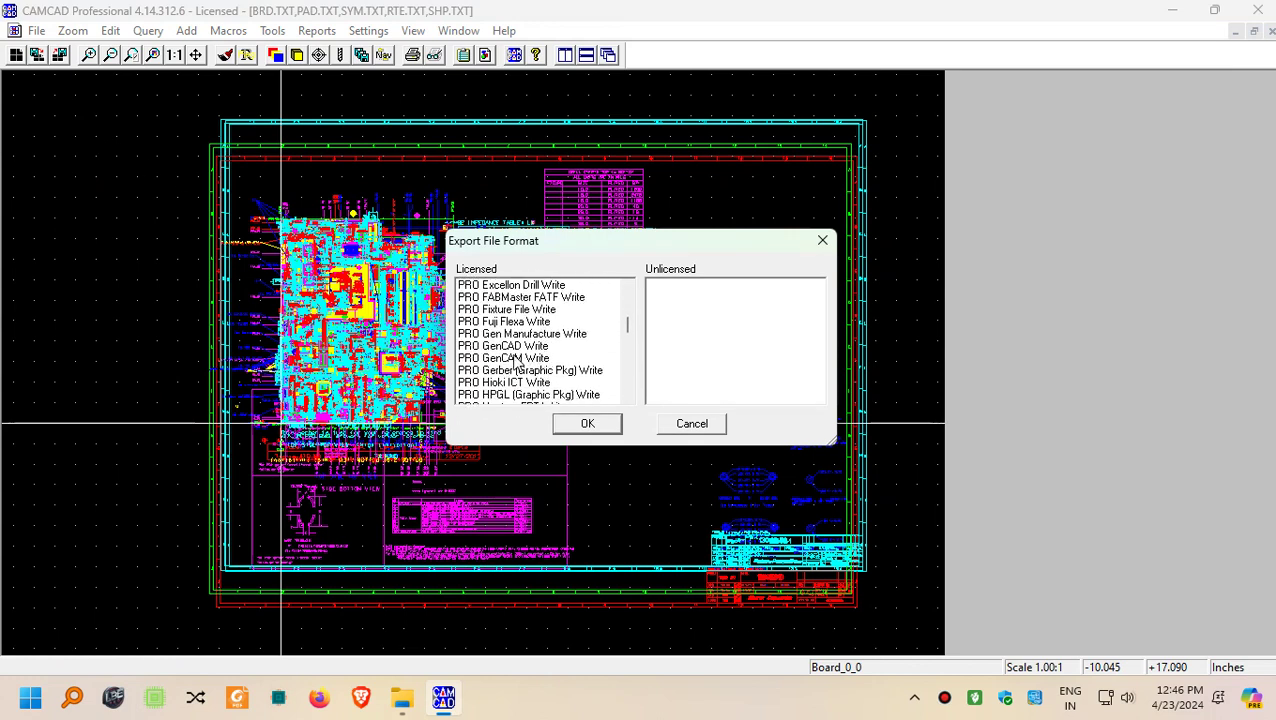
click(514, 347)
click(590, 428)
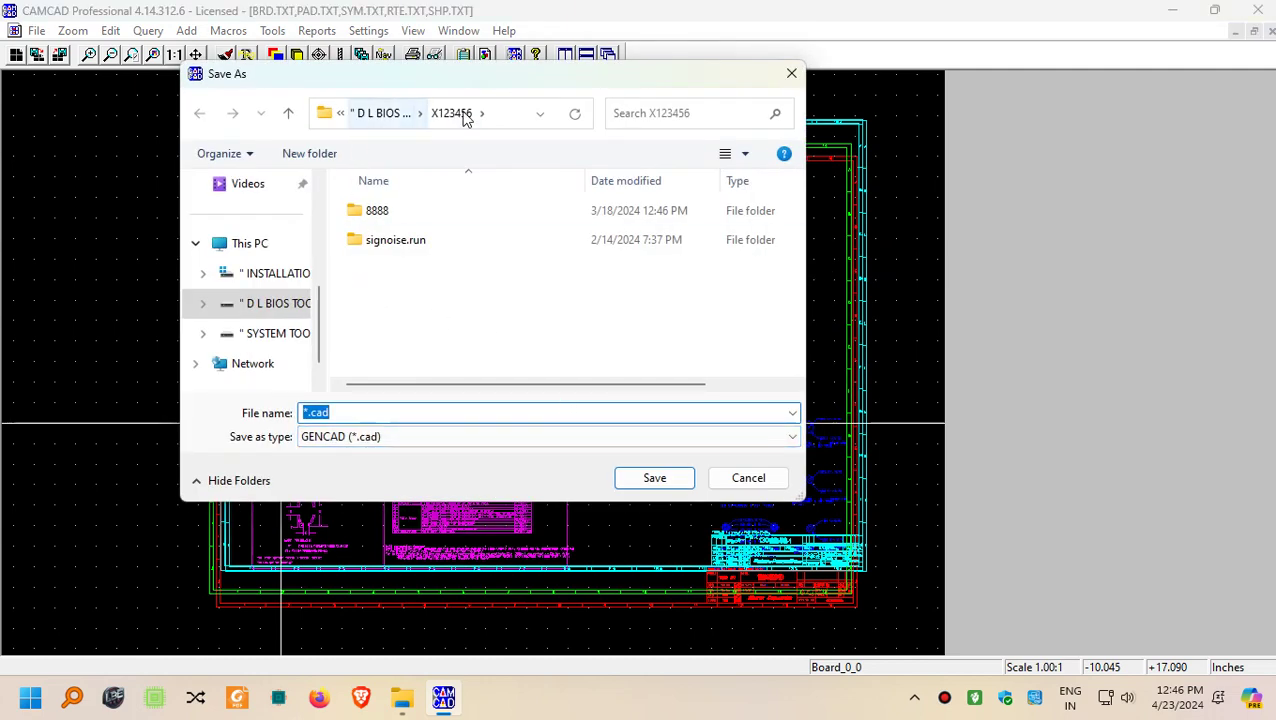
- Save the GenCAD export as 12345.cad in the X123456 folder
click(385, 115)
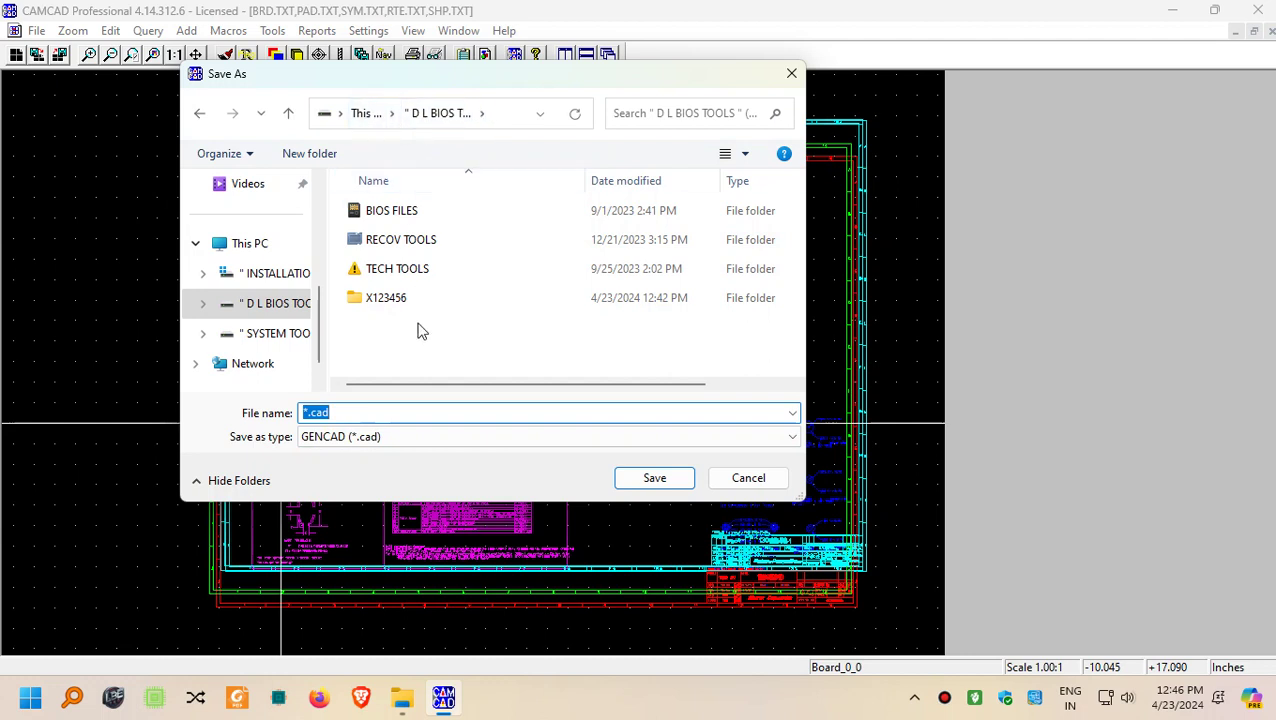
double_click(393, 299)
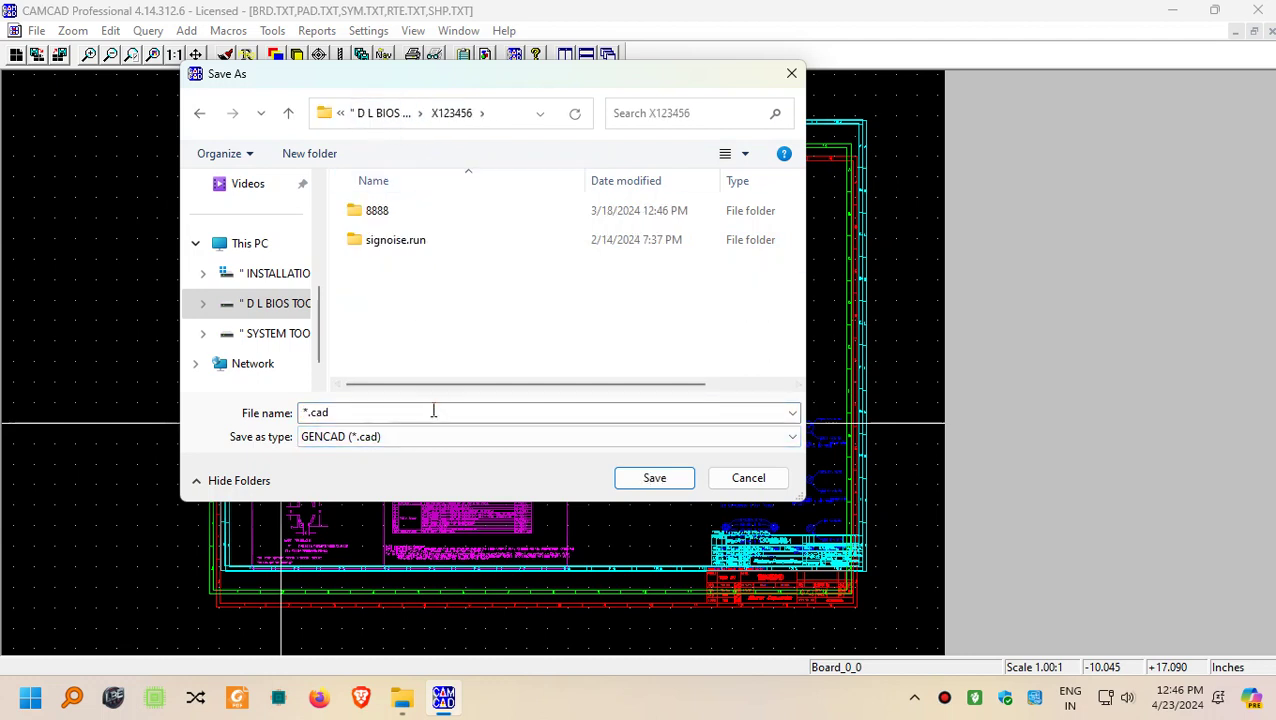
click(433, 411)
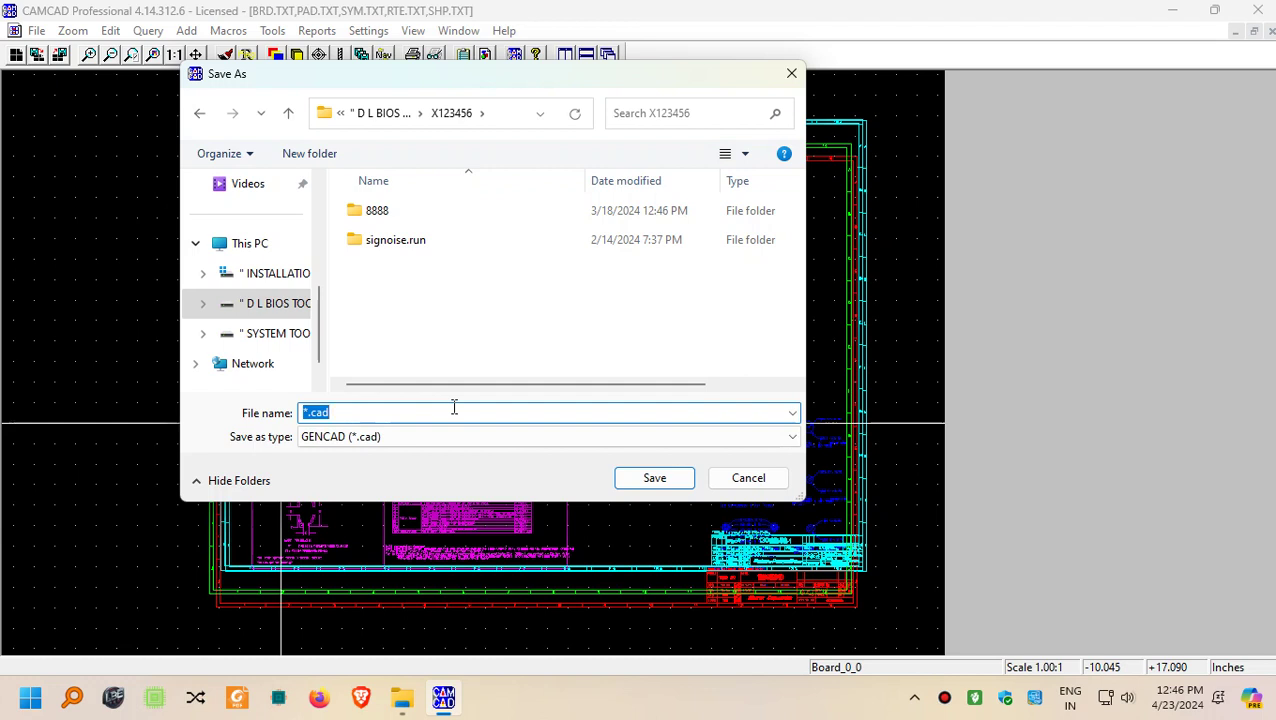
text(123)
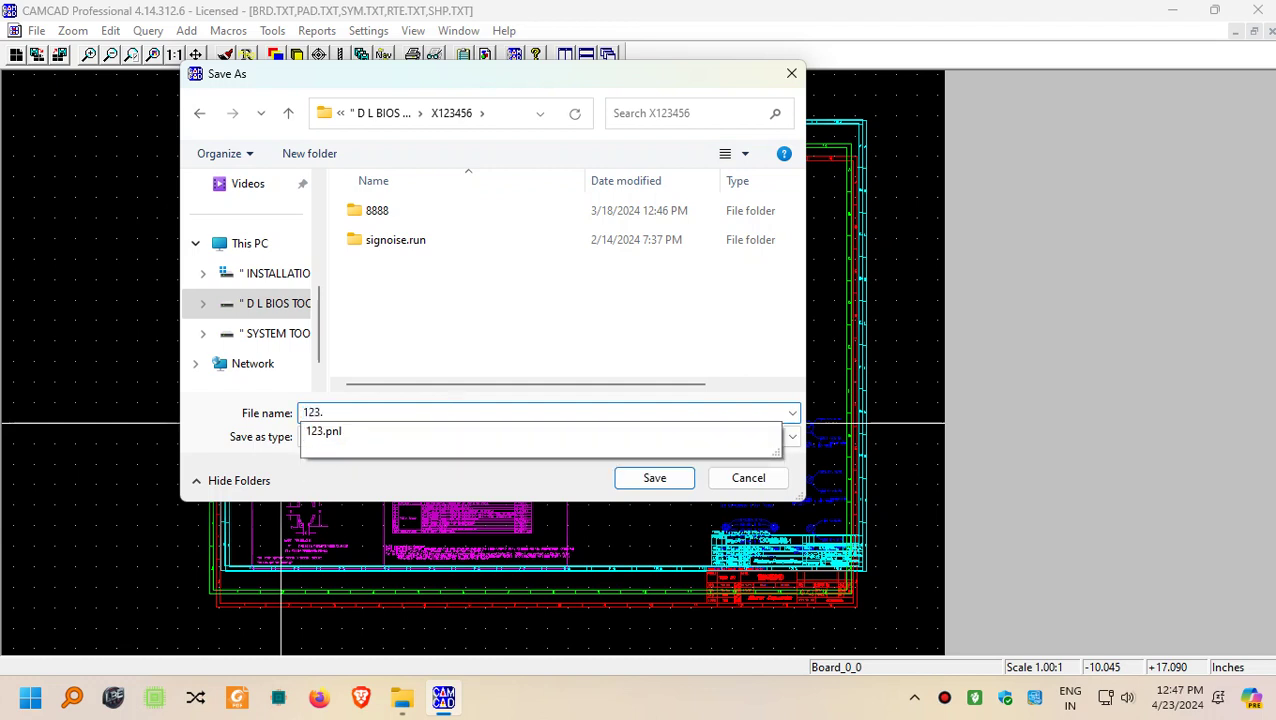
text(45)
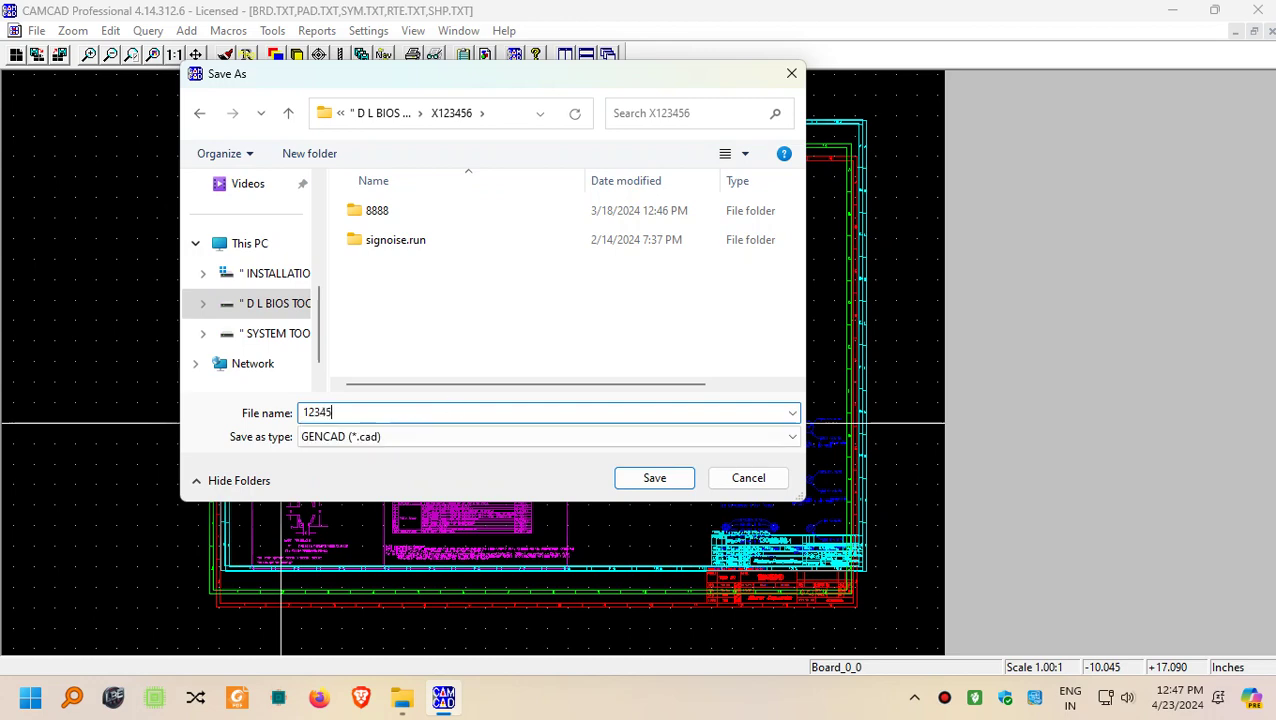
click(640, 478)
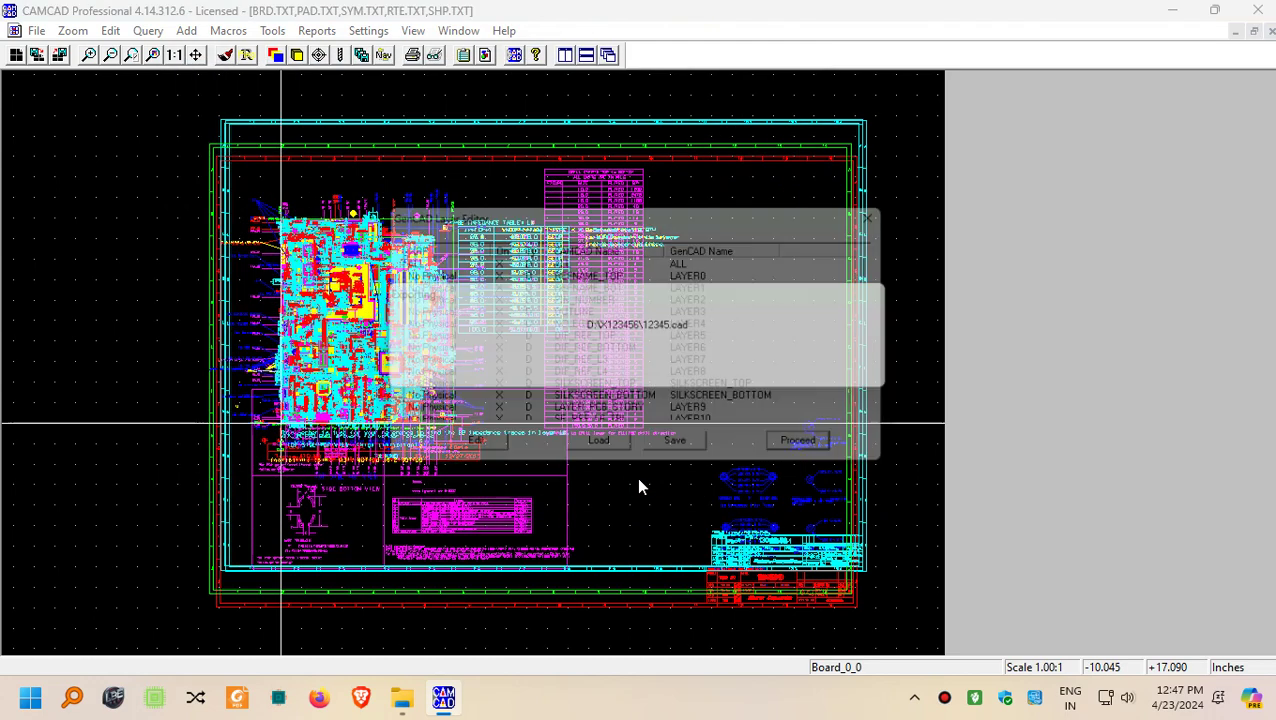
- Clear the On mark for REFNAME, PIN_NUMBER, OUTLINE, NCLEGEND, DIF_REF and SILKSCREEN layers
click(415, 274)
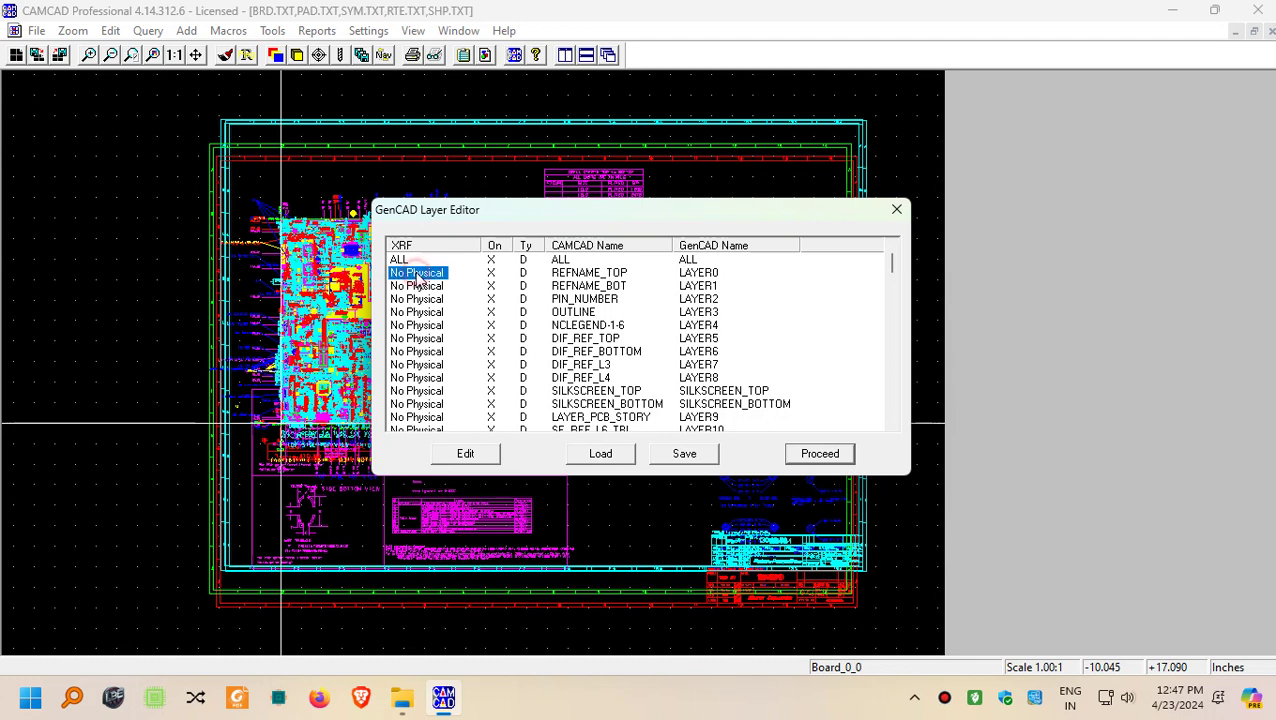
double_click(416, 274)
double_click(414, 286)
double_click(411, 299)
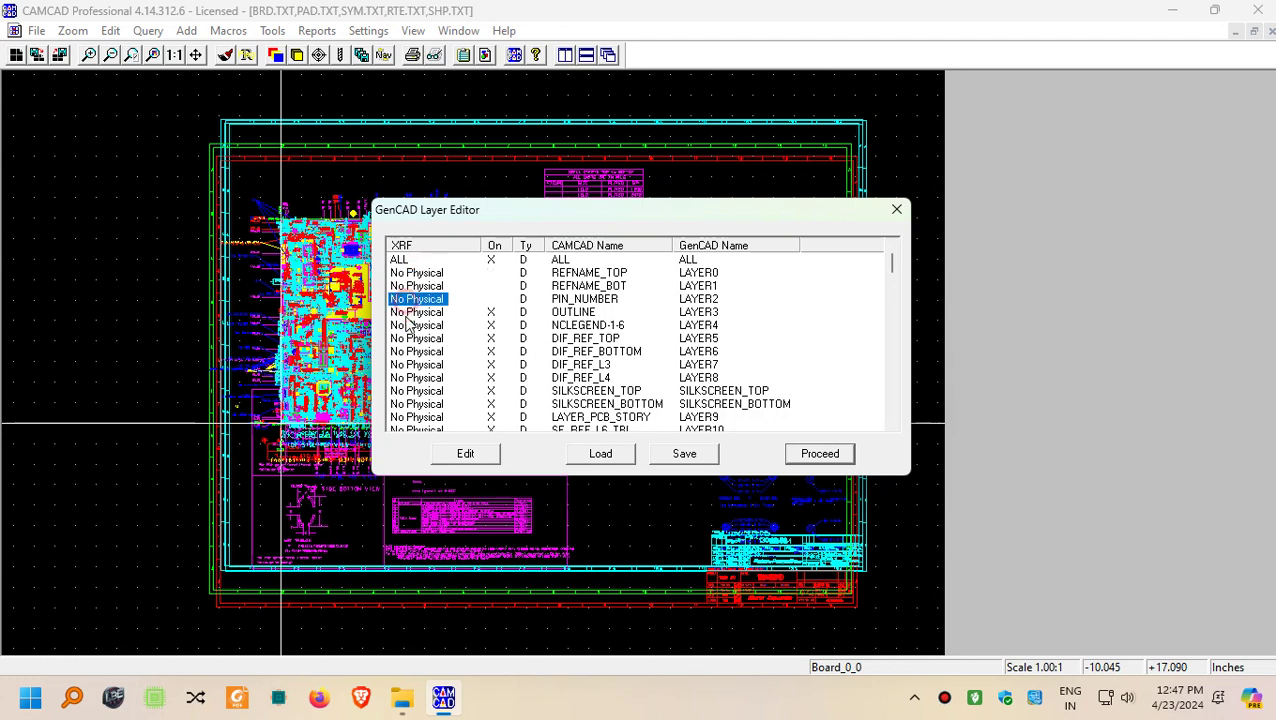
double_click(409, 312)
double_click(409, 339)
double_click(410, 325)
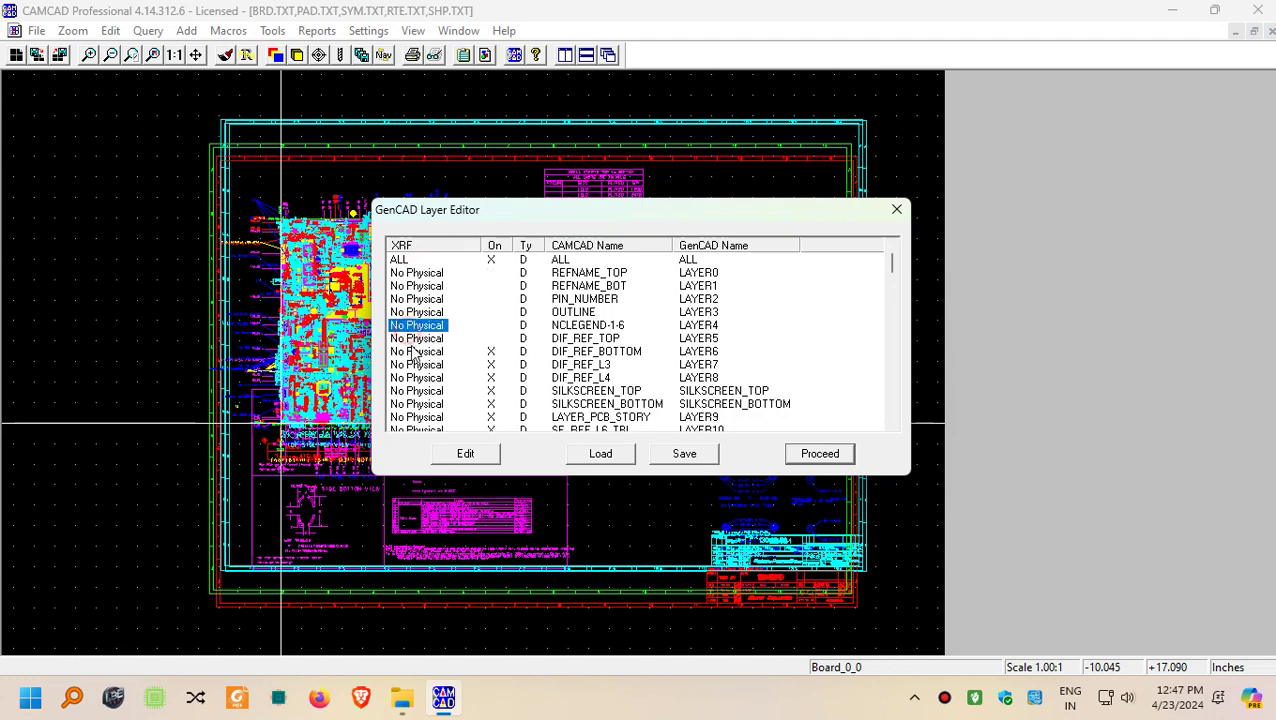
double_click(412, 351)
double_click(413, 364)
double_click(413, 377)
double_click(413, 404)
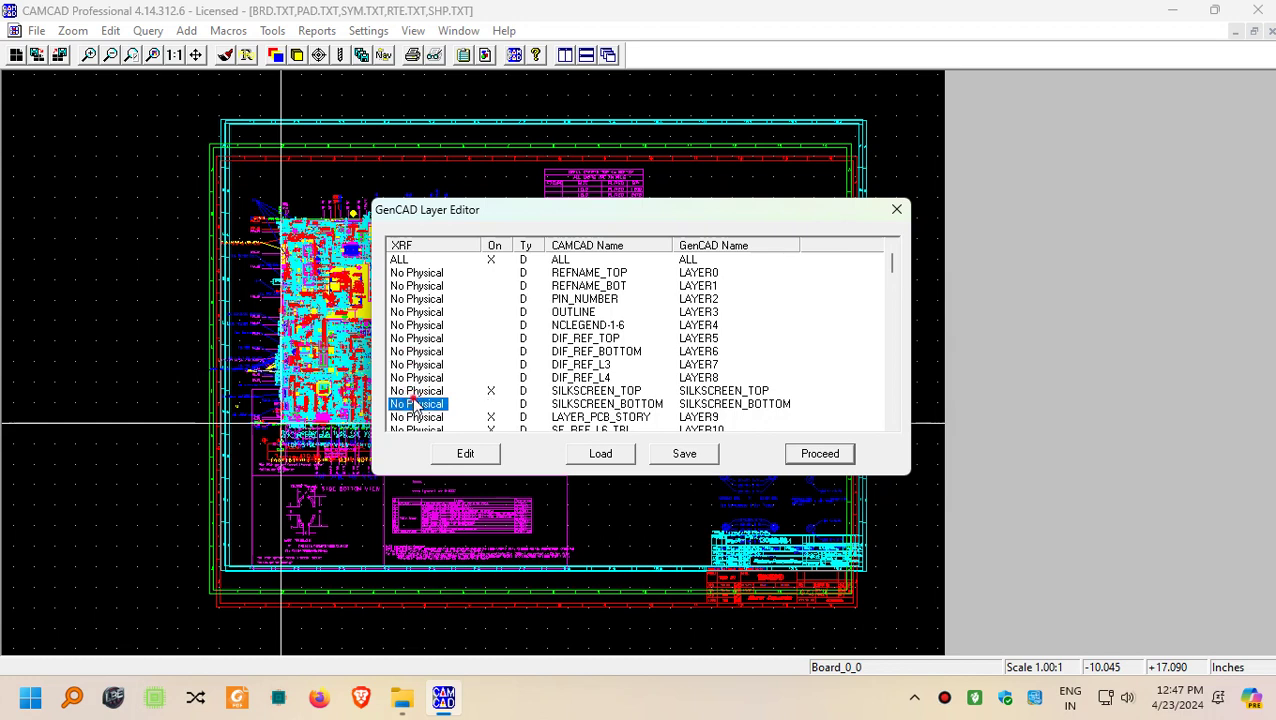
double_click(418, 391)
- Clear the On mark for LAYER_PCB_STORY, the L6 SE/DP_REF layers and SE_REF_L4_TBL
scroll(430, 405, down, 2)
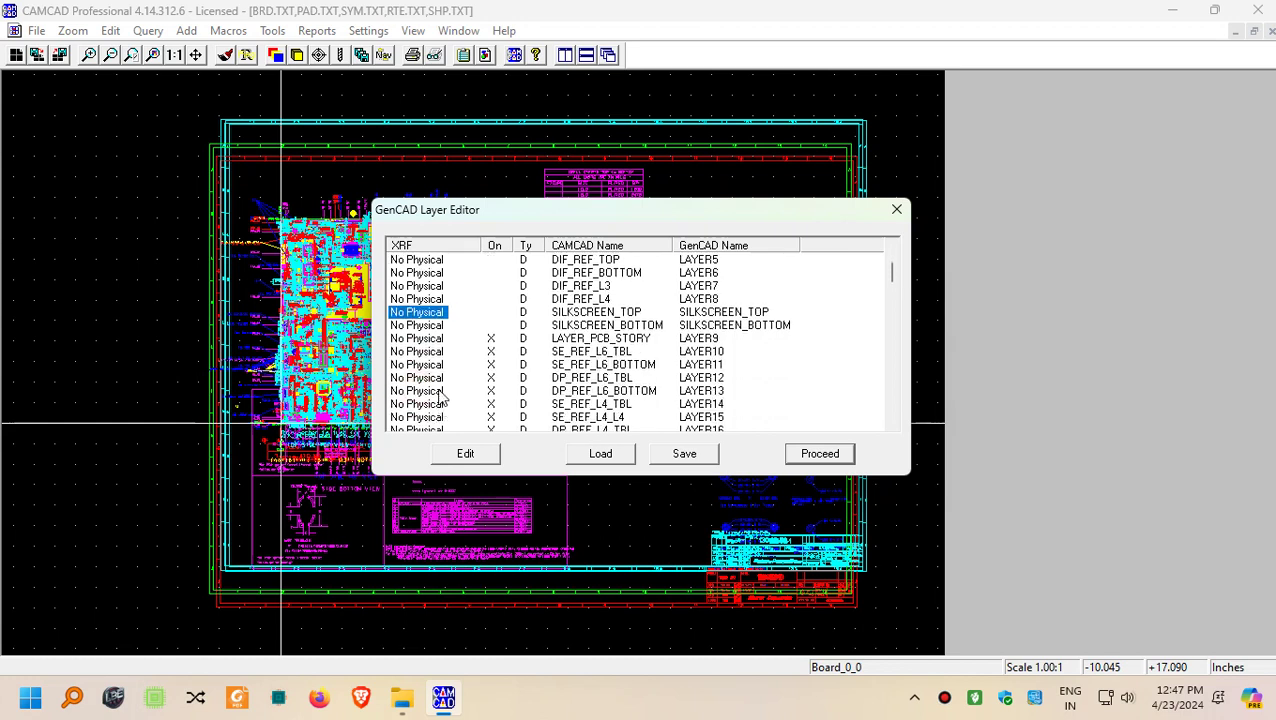
click(420, 326)
double_click(420, 339)
double_click(422, 352)
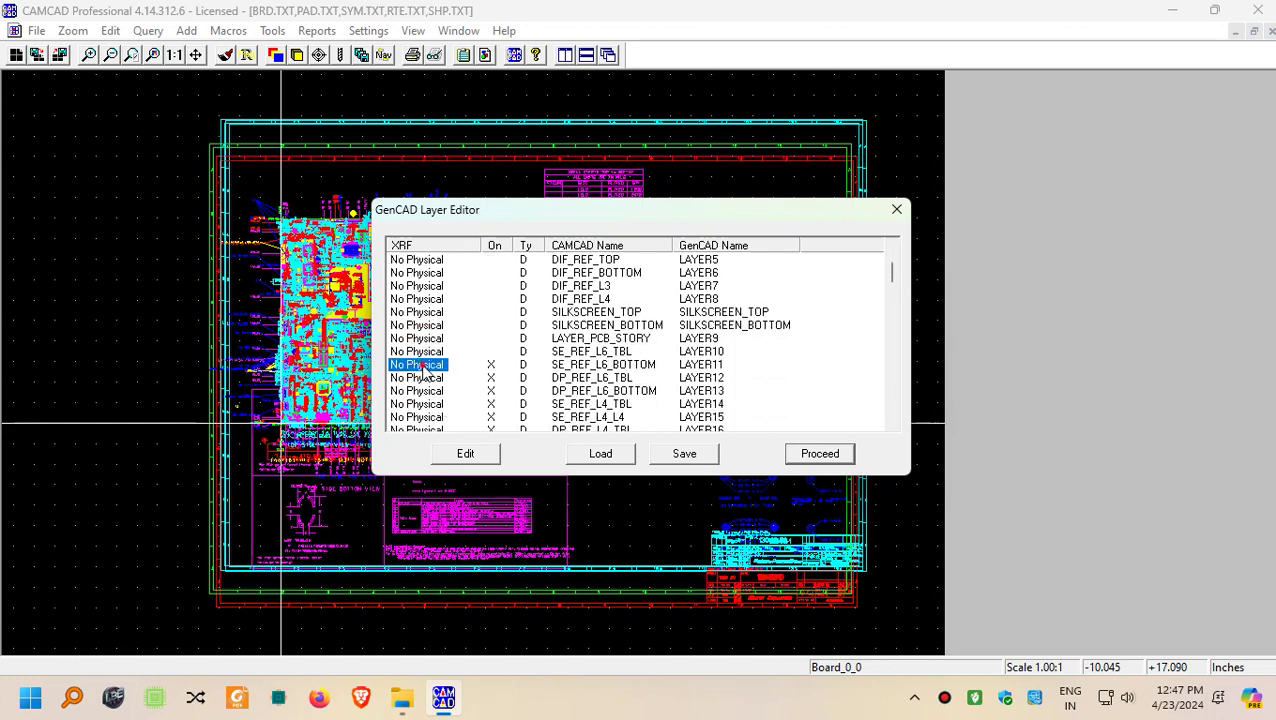
double_click(424, 365)
click(425, 378)
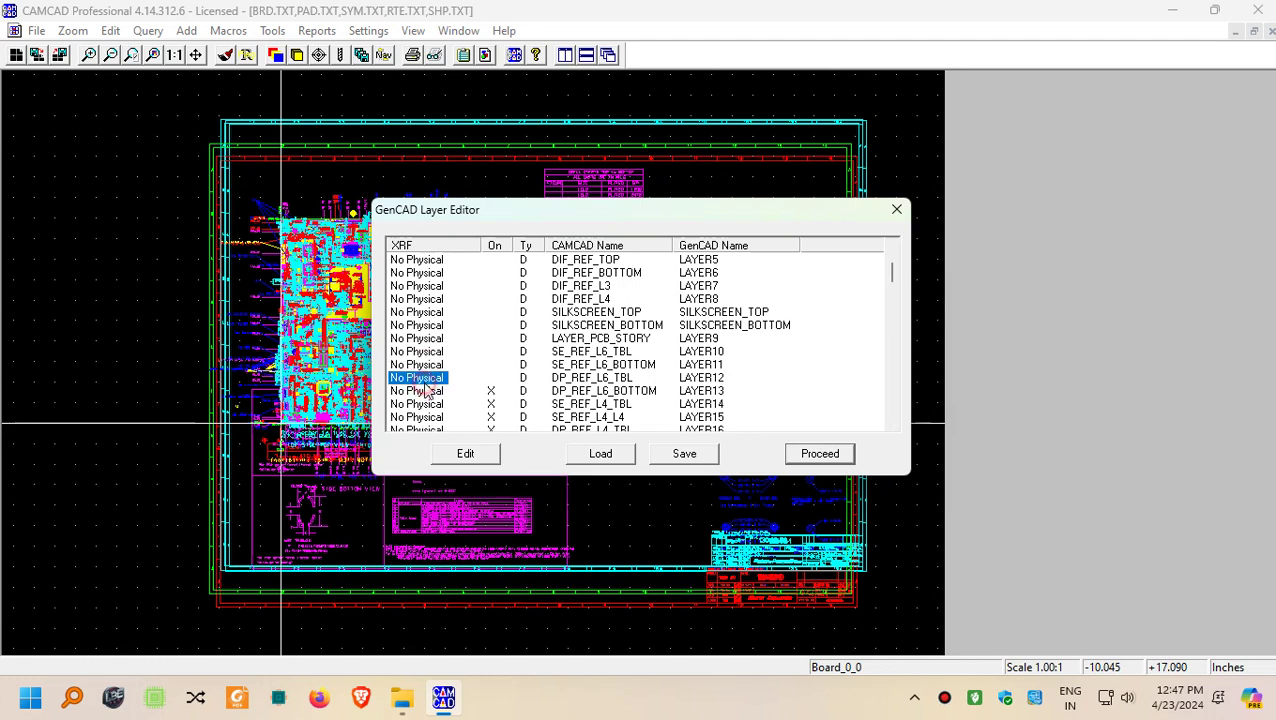
double_click(420, 378)
double_click(424, 391)
double_click(428, 404)
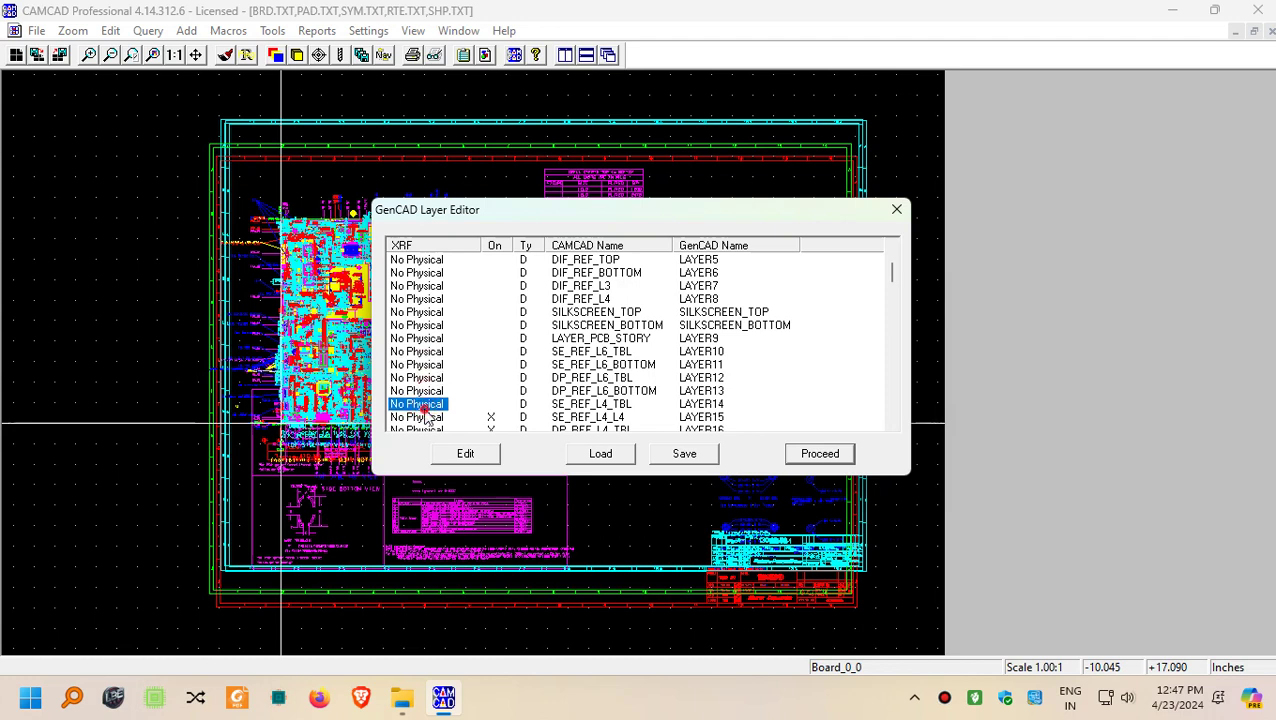
- Clear the On mark for the L4, L3 and L1 SE_REF and DP_REF layers
scroll(434, 410, down, 1)
scroll(435, 410, down, 1)
double_click(425, 298)
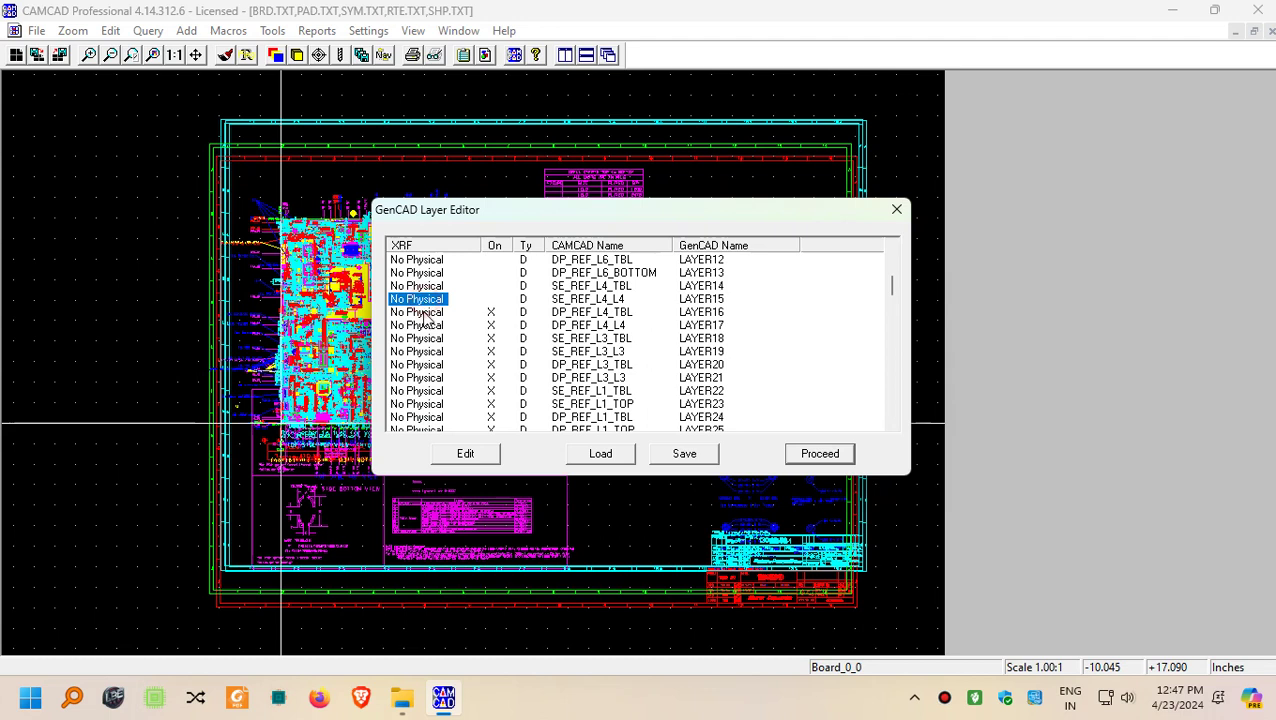
double_click(426, 311)
double_click(424, 326)
click(423, 338)
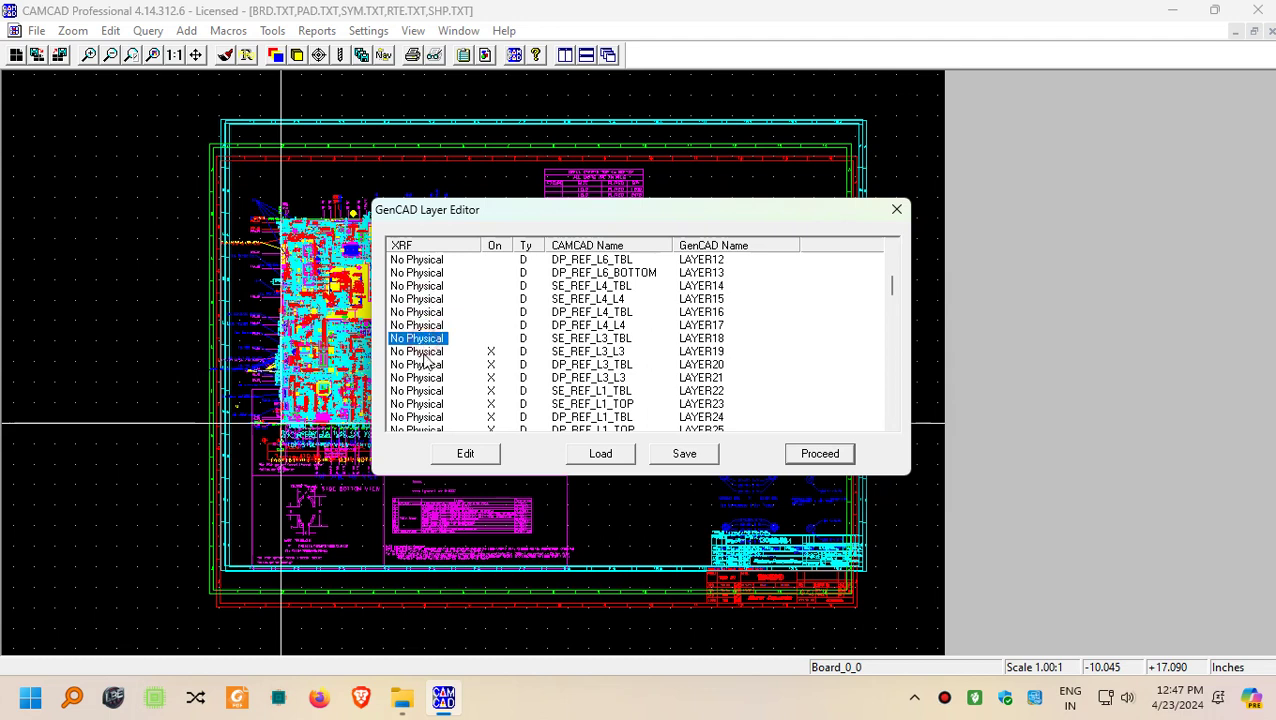
double_click(424, 351)
double_click(424, 364)
double_click(425, 390)
click(426, 378)
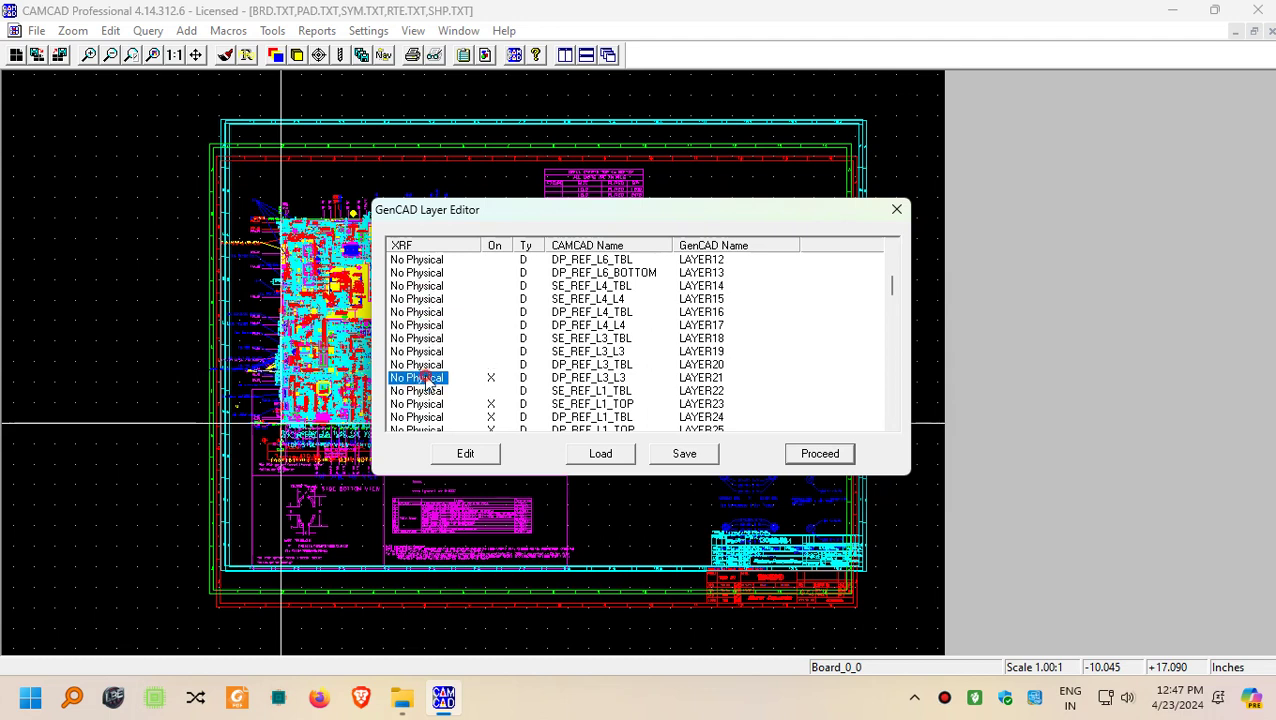
double_click(430, 404)
double_click(430, 417)
- Clear the On mark from DP_REF_L1_TOP through GND_ON_SHAPE, VOP vias, DRILL SIZE, REMARKS and LAYER_DRILL
scroll(435, 400, down, 3)
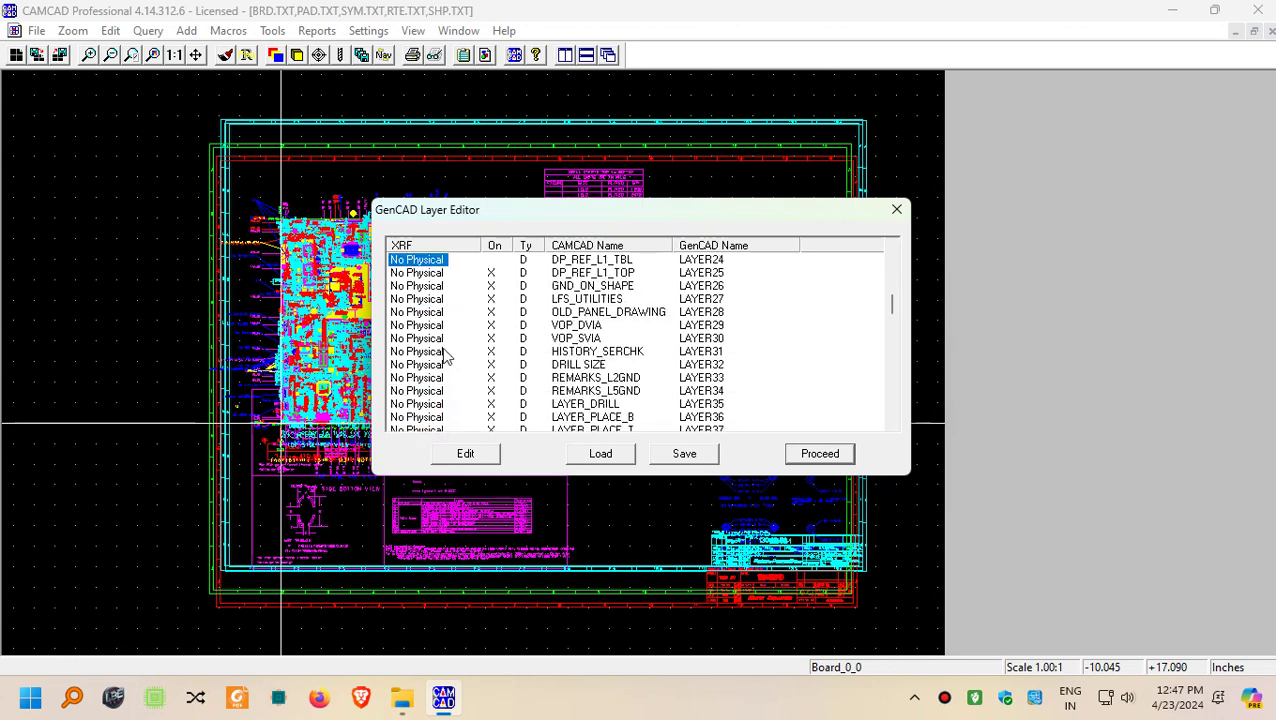
double_click(425, 272)
double_click(425, 285)
double_click(425, 298)
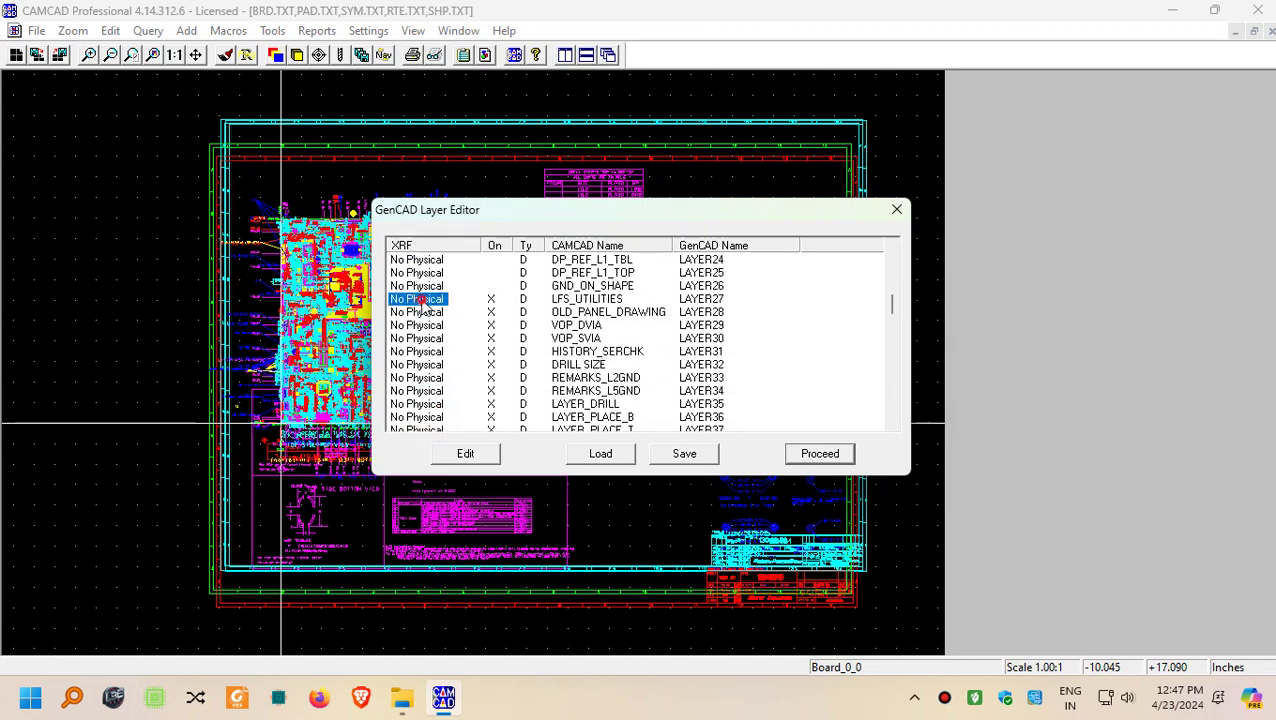
double_click(422, 311)
double_click(422, 325)
double_click(422, 338)
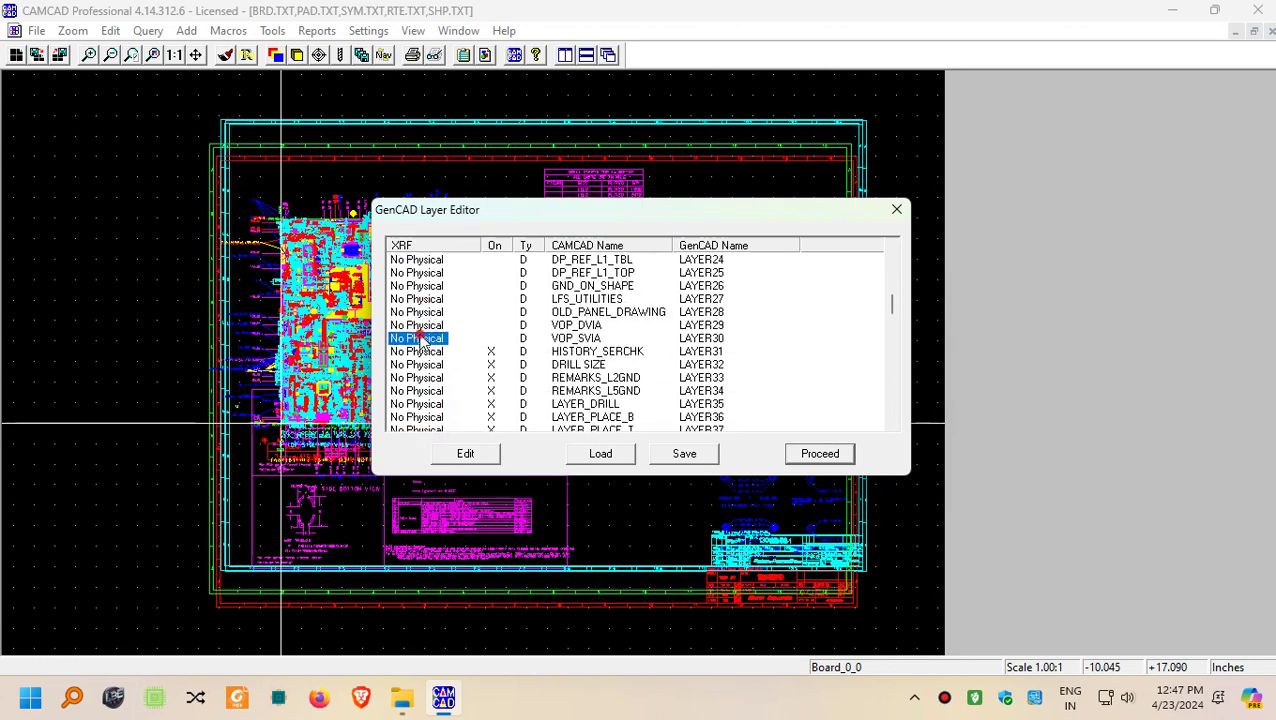
click(421, 351)
double_click(420, 364)
click(420, 377)
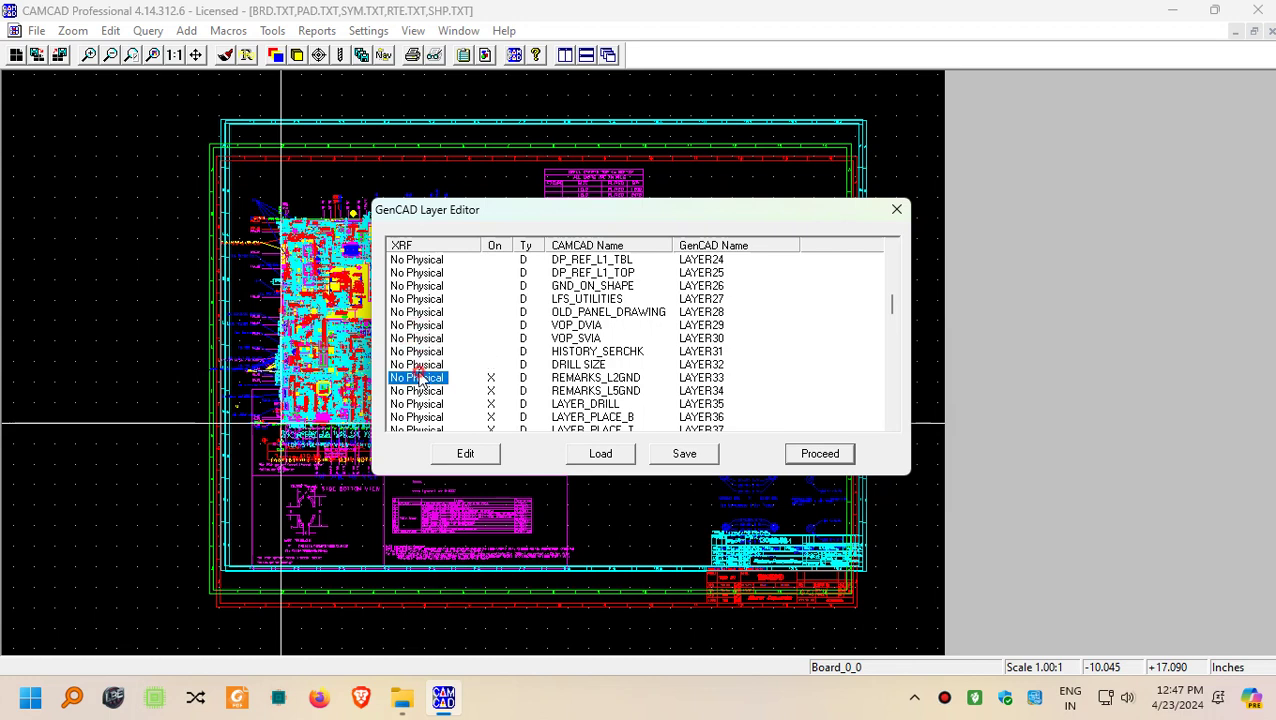
double_click(422, 390)
double_click(428, 403)
- Clear the On mark for LAYER_PLACE, LAYER_SILK, LAYER_PAST, LAYER_SOLDER and LAYER_L2GND–L6 layers
scroll(435, 410, down, 1)
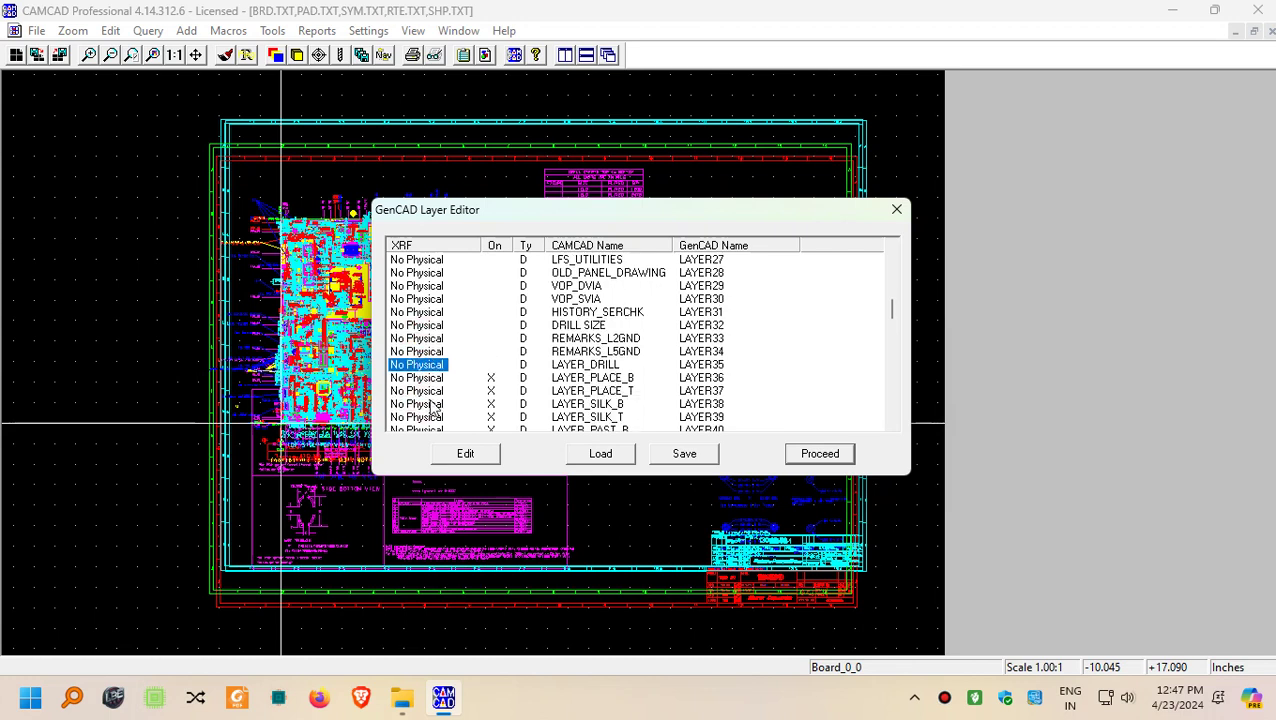
double_click(425, 390)
double_click(428, 377)
double_click(432, 416)
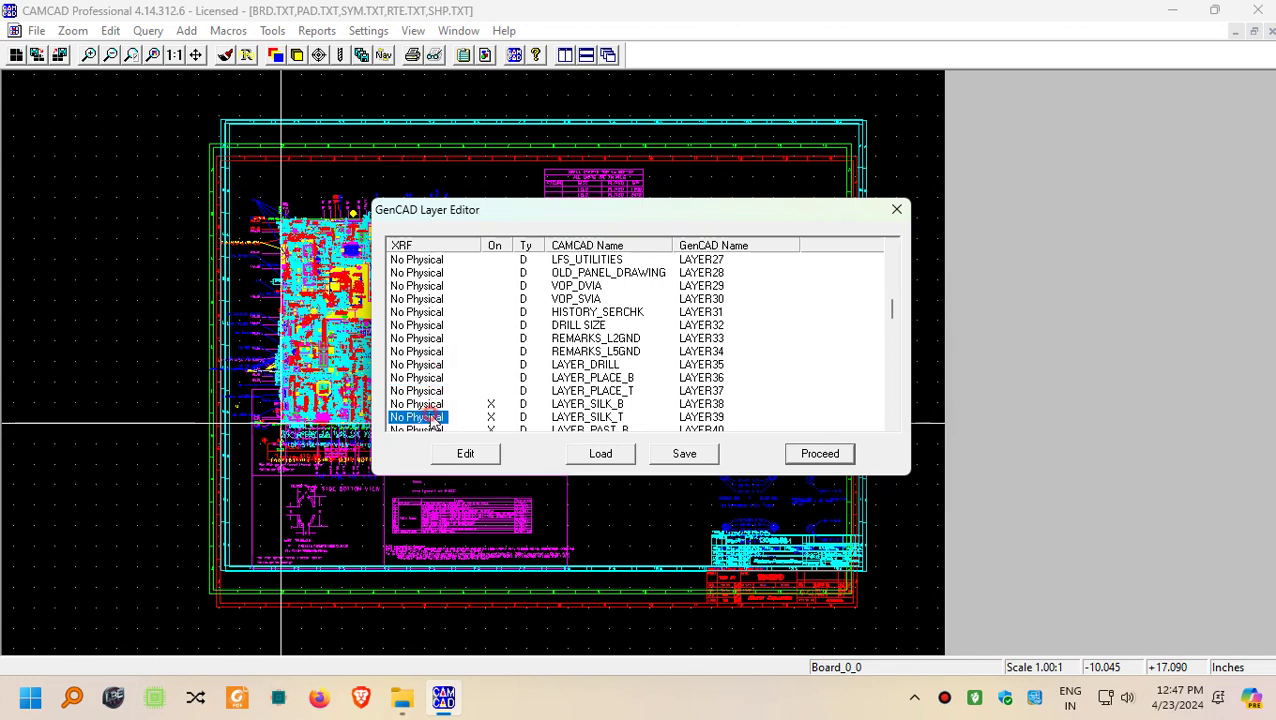
click(432, 404)
scroll(441, 398, down, 3)
double_click(420, 311)
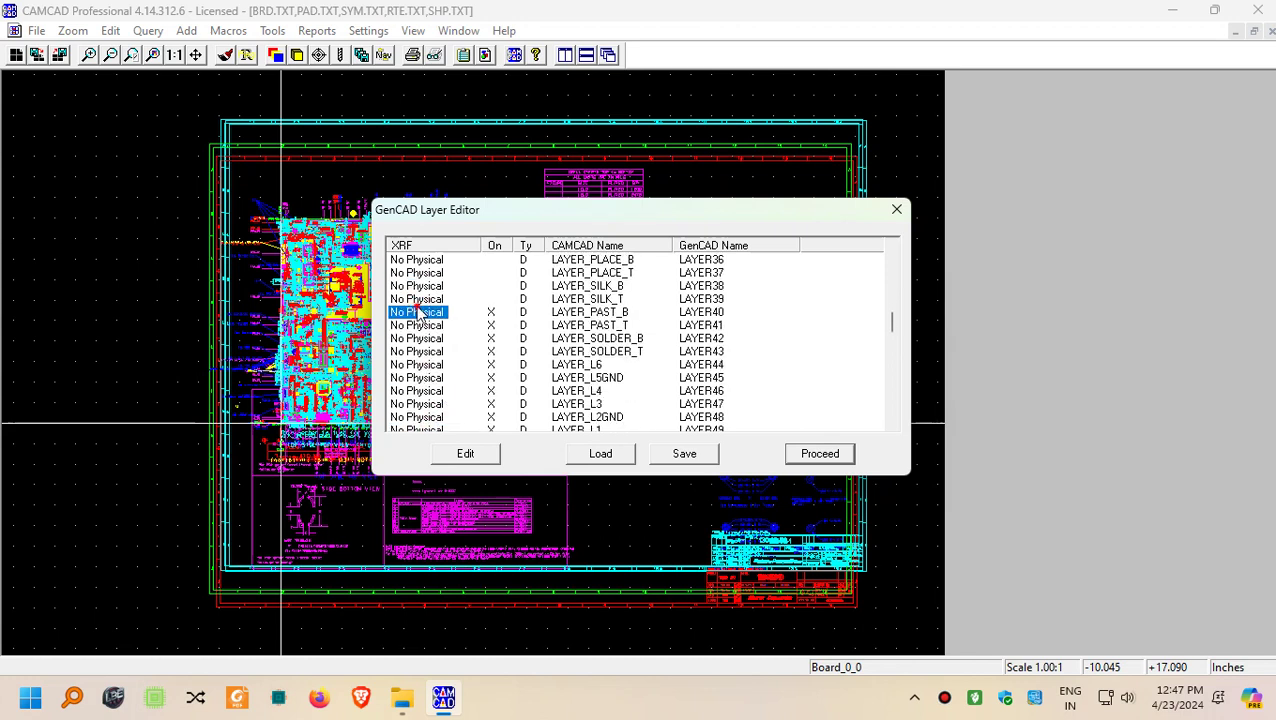
double_click(418, 338)
double_click(414, 325)
double_click(414, 351)
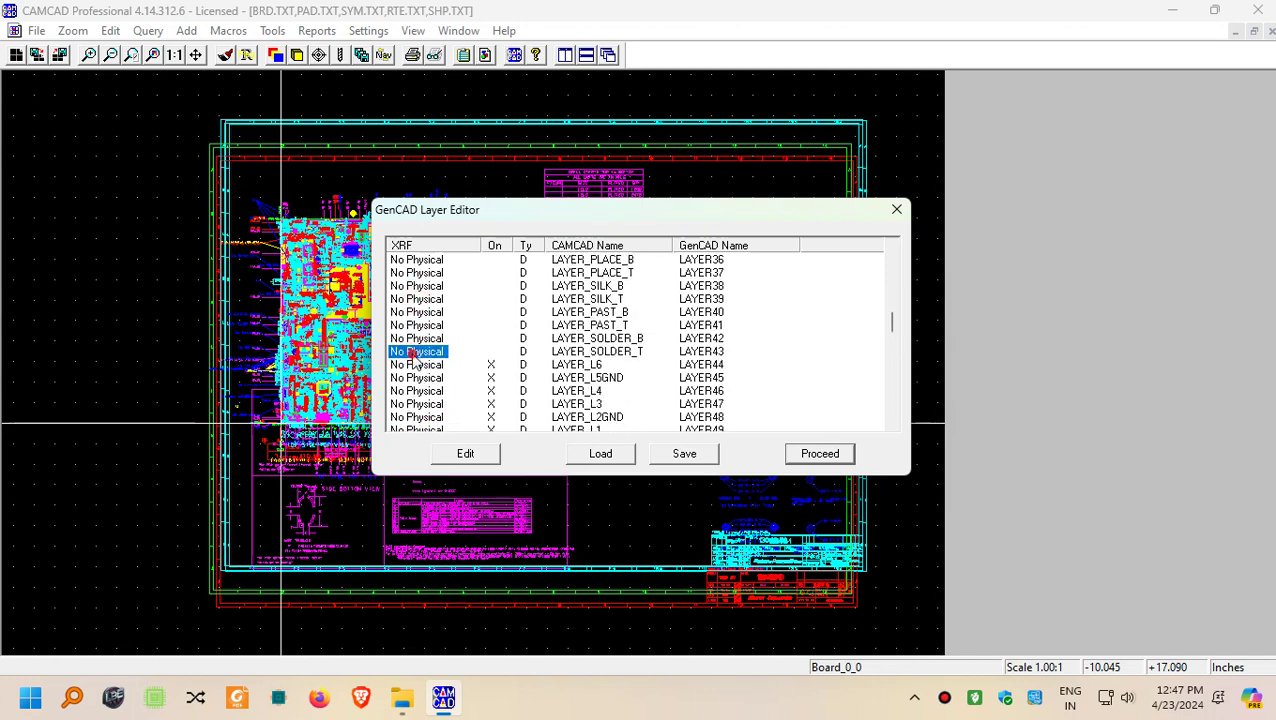
click(414, 364)
double_click(414, 377)
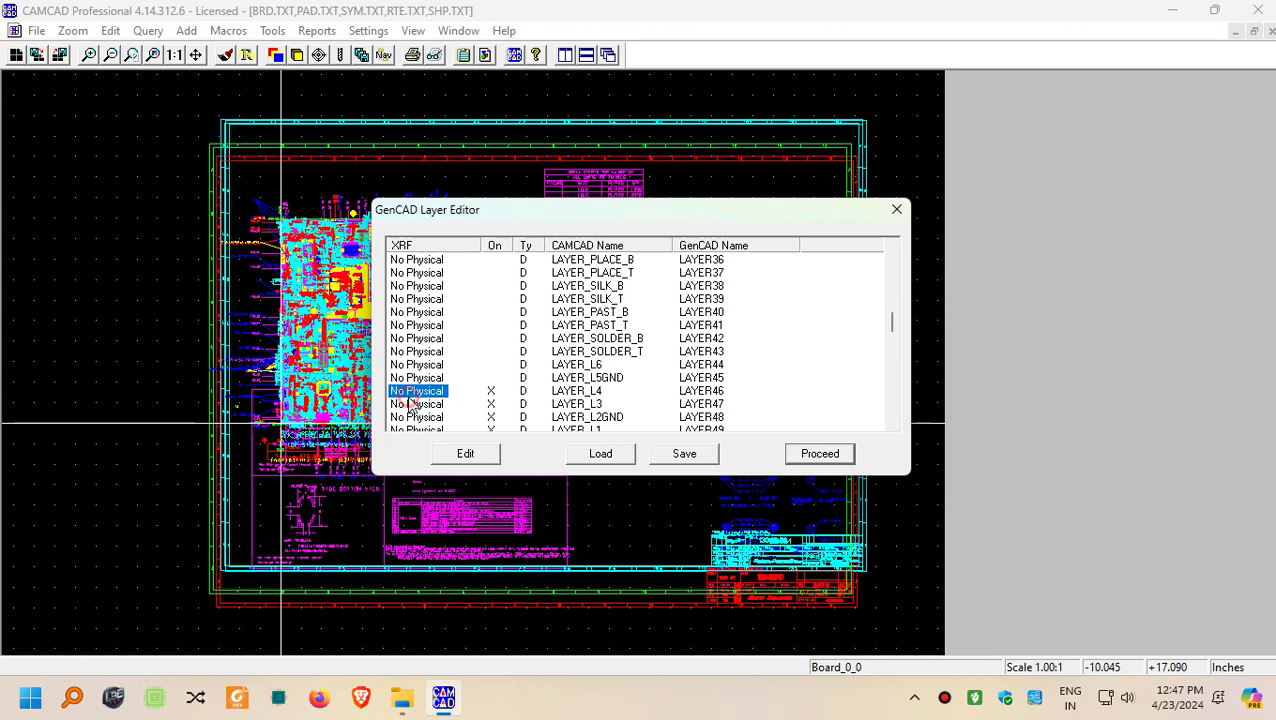
double_click(414, 390)
double_click(414, 404)
double_click(414, 417)
- Clear the On mark for IMP_HISTORY, LAYER_L1, EEVIEWER_SETTINGS, REMARKS_L2VCC, VOP_SCOMP and NO_PROBE_BOTTOM
scroll(414, 428, down, 3)
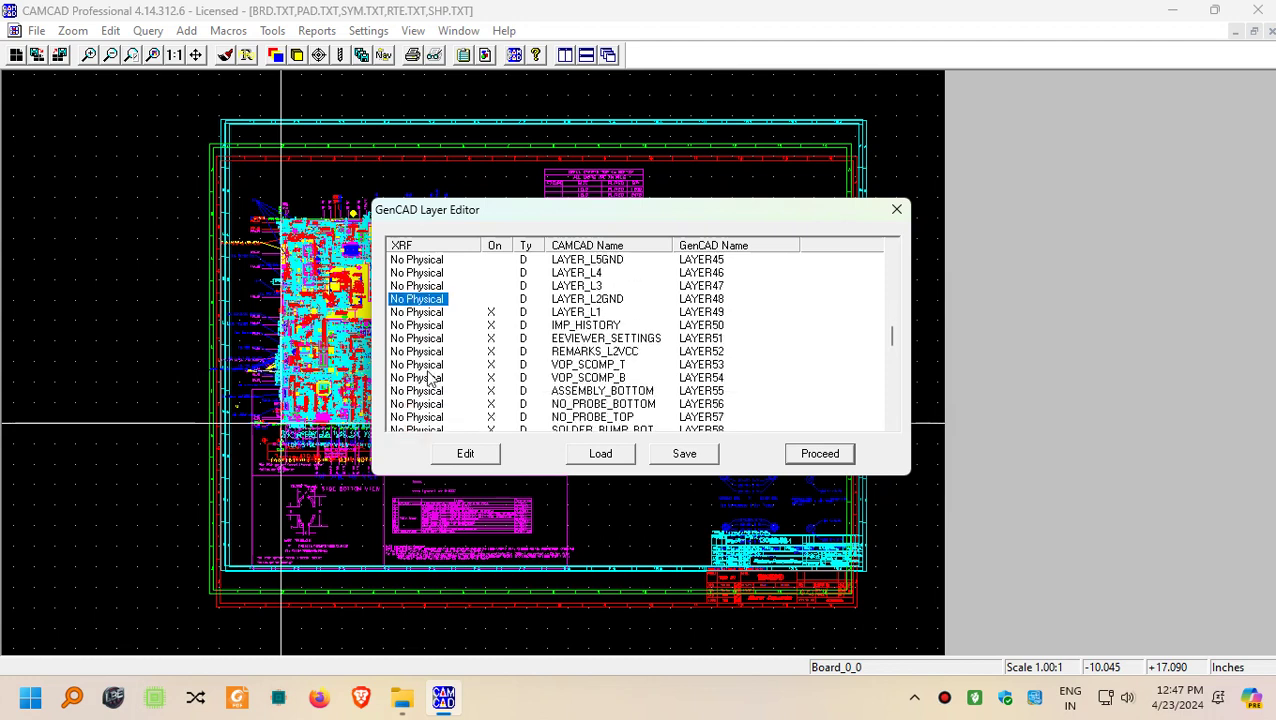
double_click(420, 325)
double_click(416, 311)
double_click(416, 338)
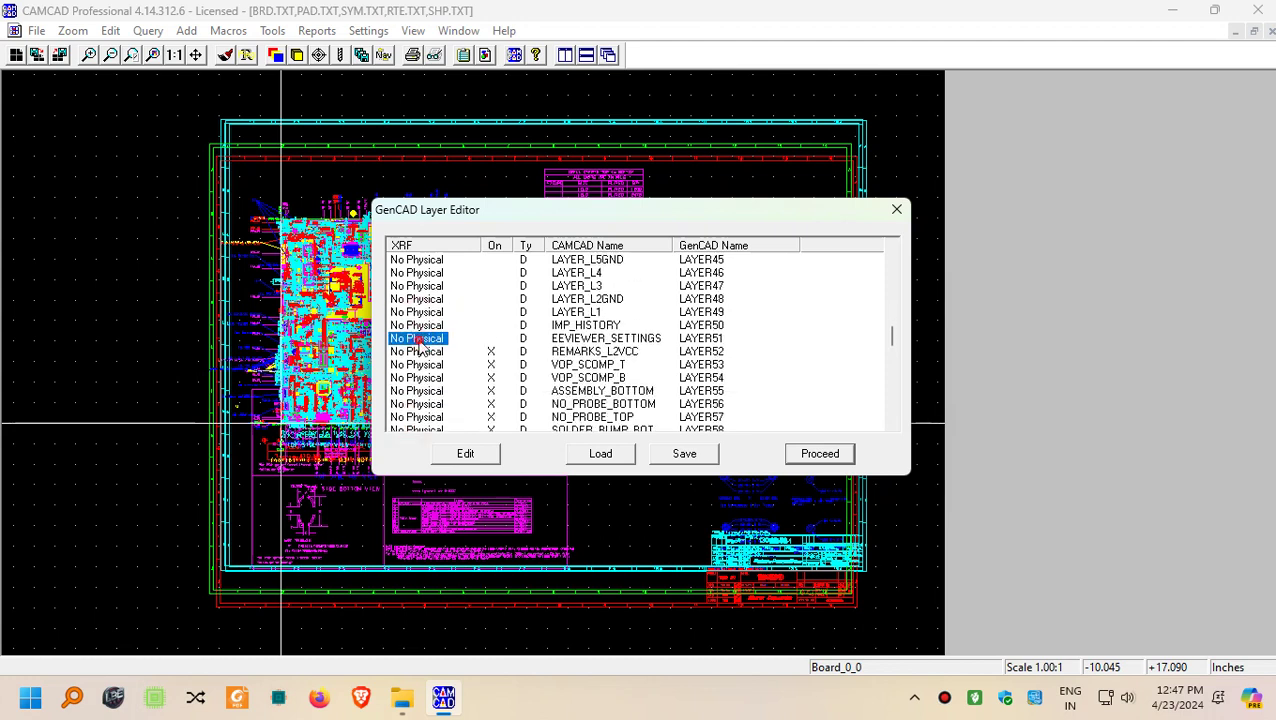
click(418, 364)
double_click(416, 351)
double_click(414, 377)
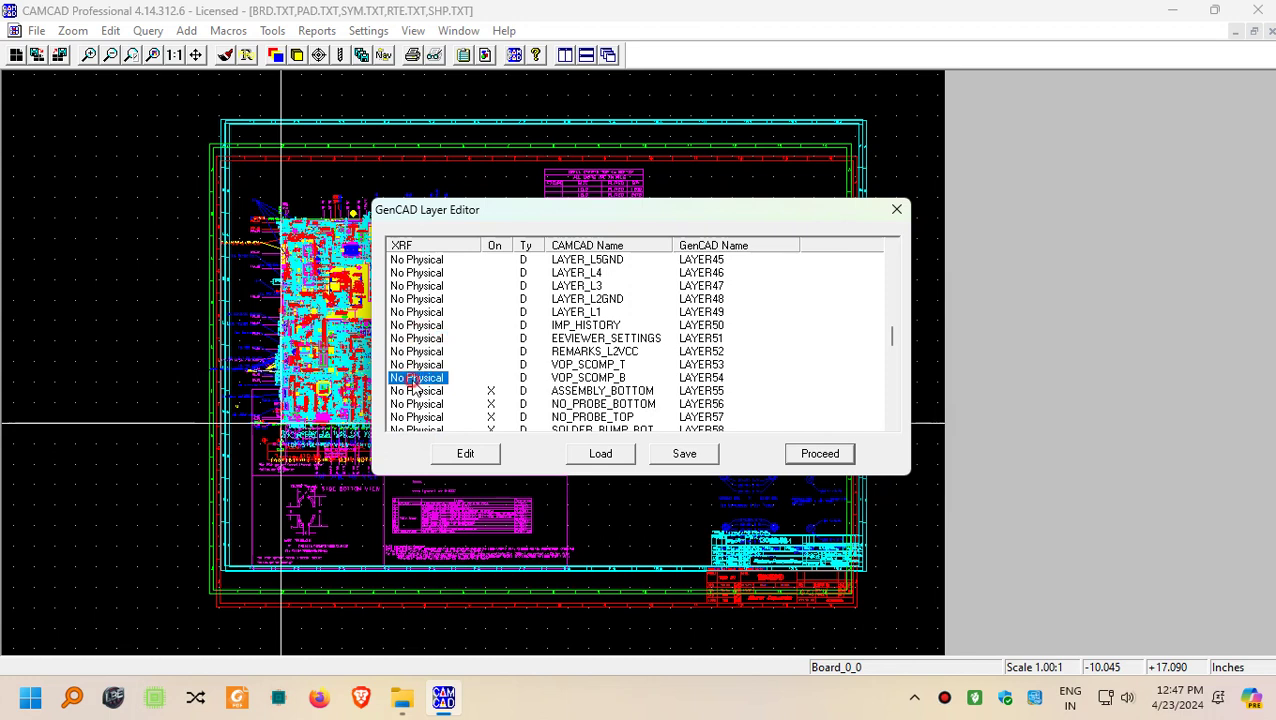
click(412, 390)
double_click(416, 403)
click(418, 416)
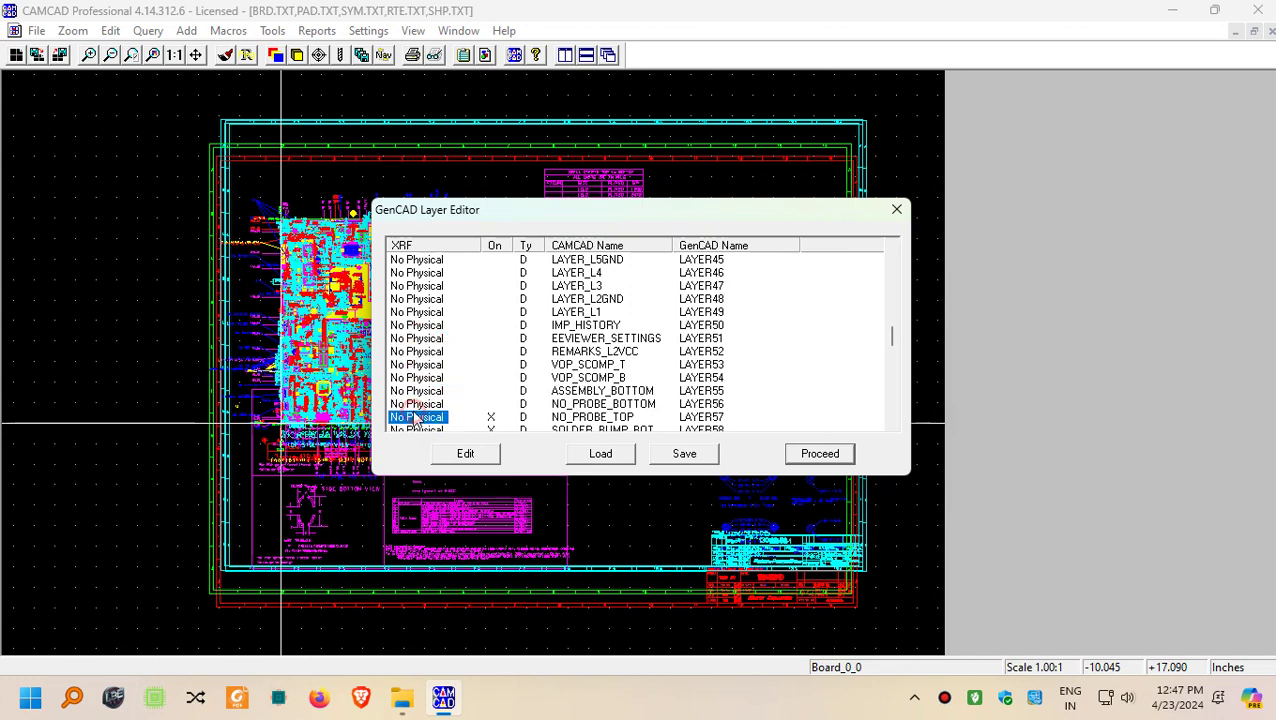
- Clear the On mark for NO_PROBE_TOP, LAYER58, REMARK, SOLDER_BUMP_TOP and the bottom soldermask layer
scroll(426, 392, down, 2)
double_click(416, 351)
double_click(416, 338)
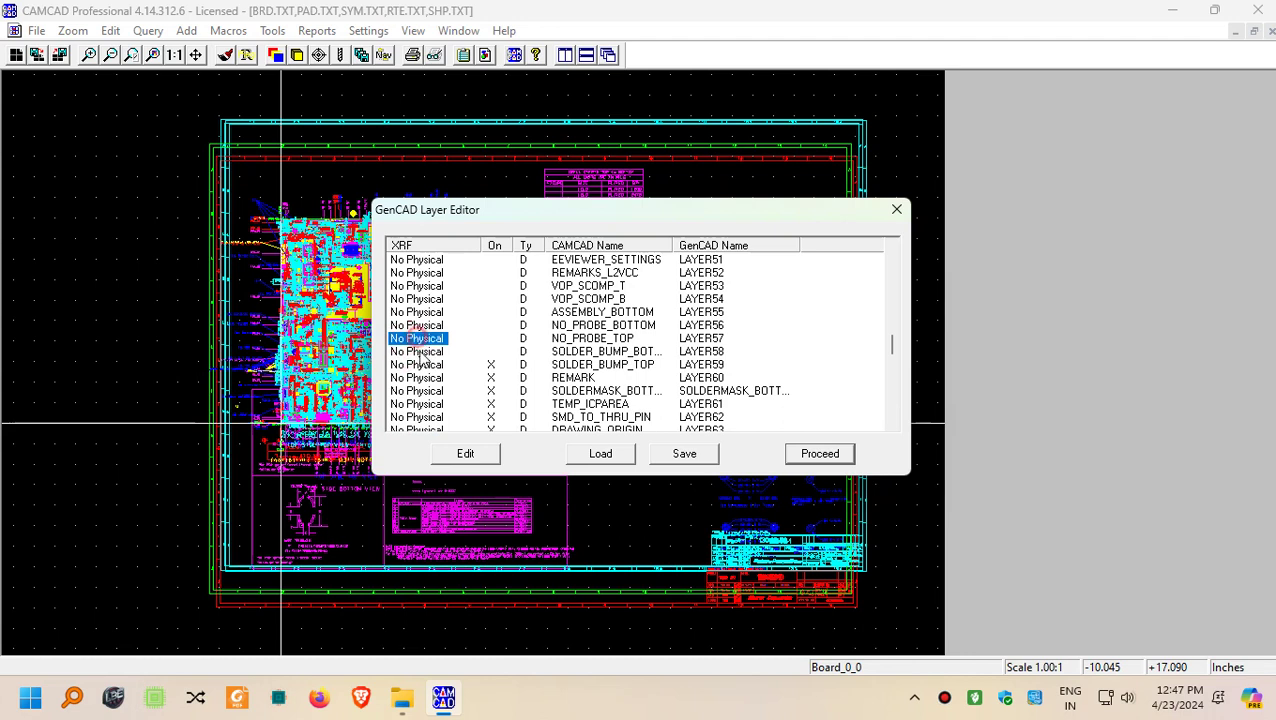
double_click(410, 377)
click(418, 353)
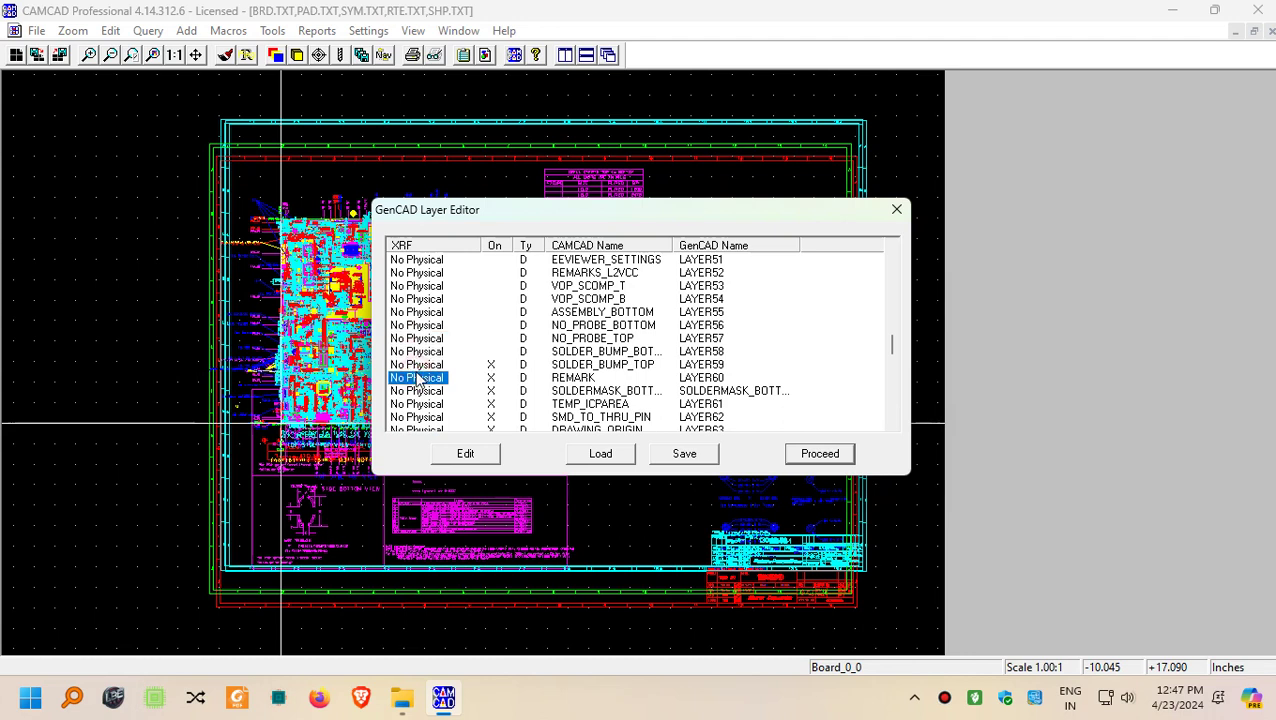
double_click(416, 364)
click(416, 390)
double_click(414, 391)
click(418, 404)
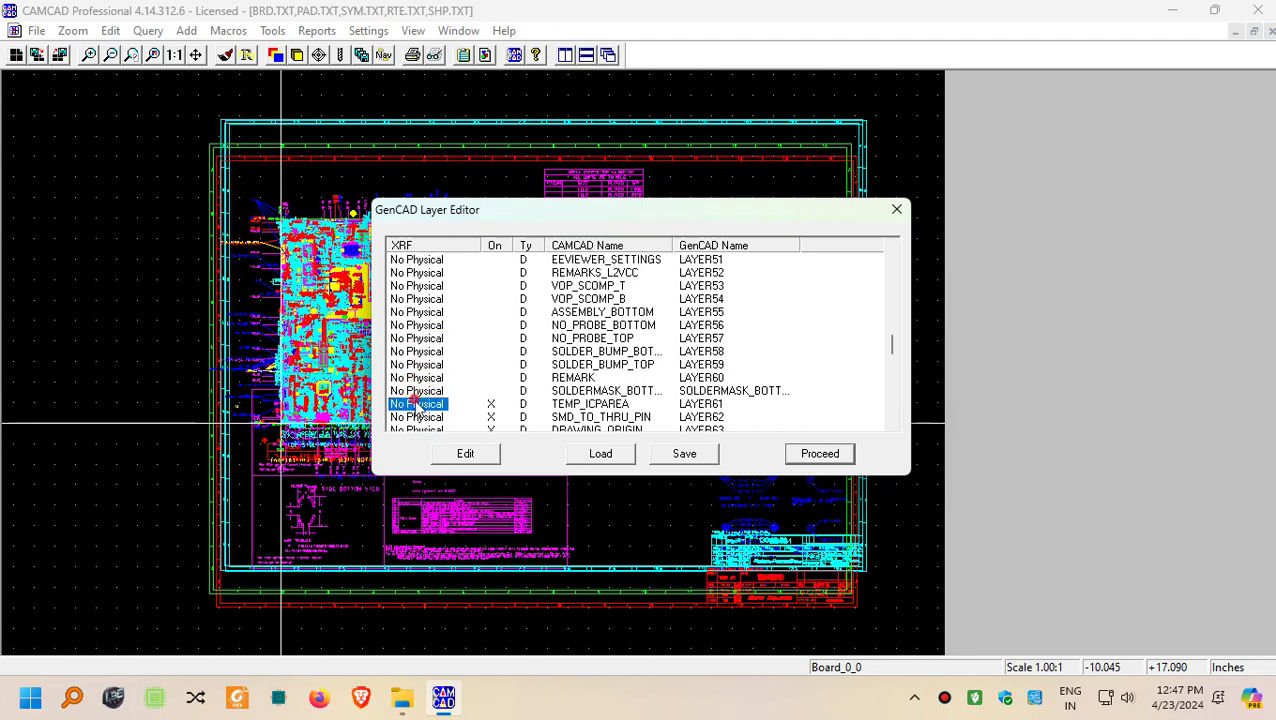
- Clear the On mark for SMD_TO_THRU_PIN, DRAWING_ORIGIN, X_Y and DRAWING_4 layers
scroll(418, 405, down, 1)
scroll(418, 400, down, 1)
double_click(418, 338)
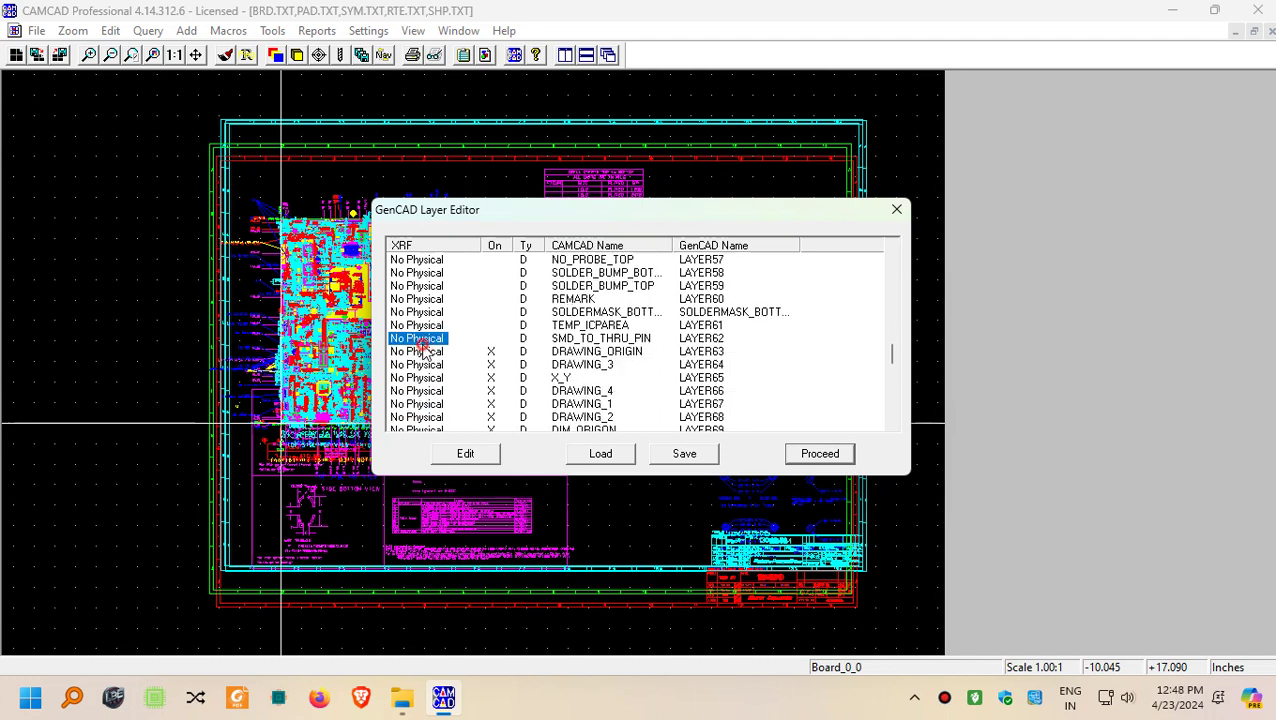
click(418, 351)
double_click(418, 352)
click(420, 365)
double_click(420, 378)
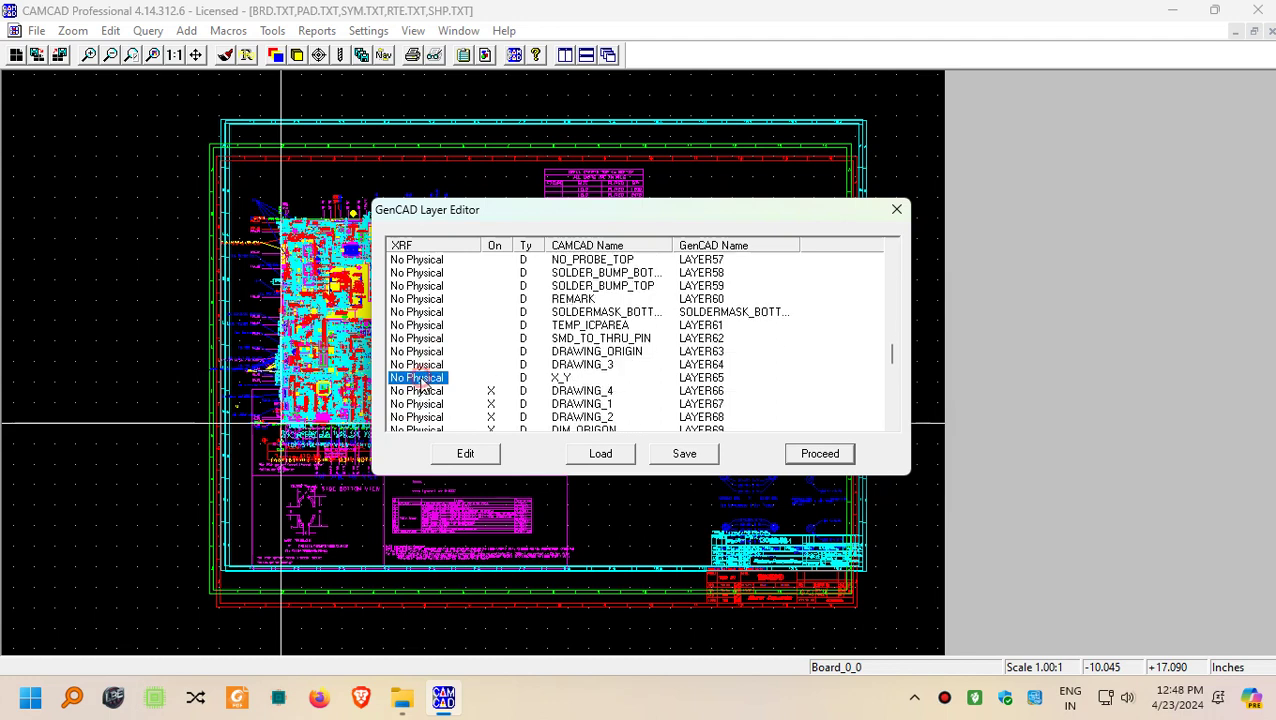
double_click(421, 391)
click(424, 404)
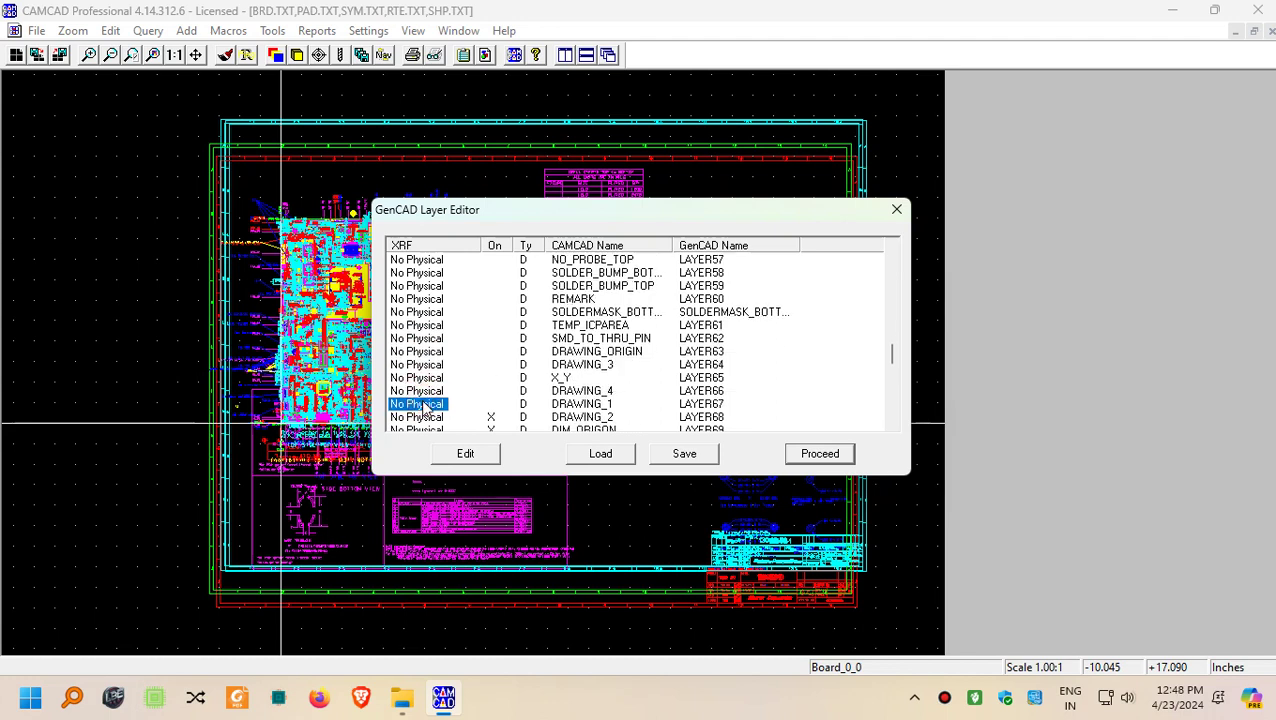
- Clear the On mark for DIM_ORIGON, PKG_DIMENSION, ASSEMBLY_TOP and PLACE_BOUND_TOP layers
scroll(424, 408, down, 2)
click(420, 340)
double_click(418, 352)
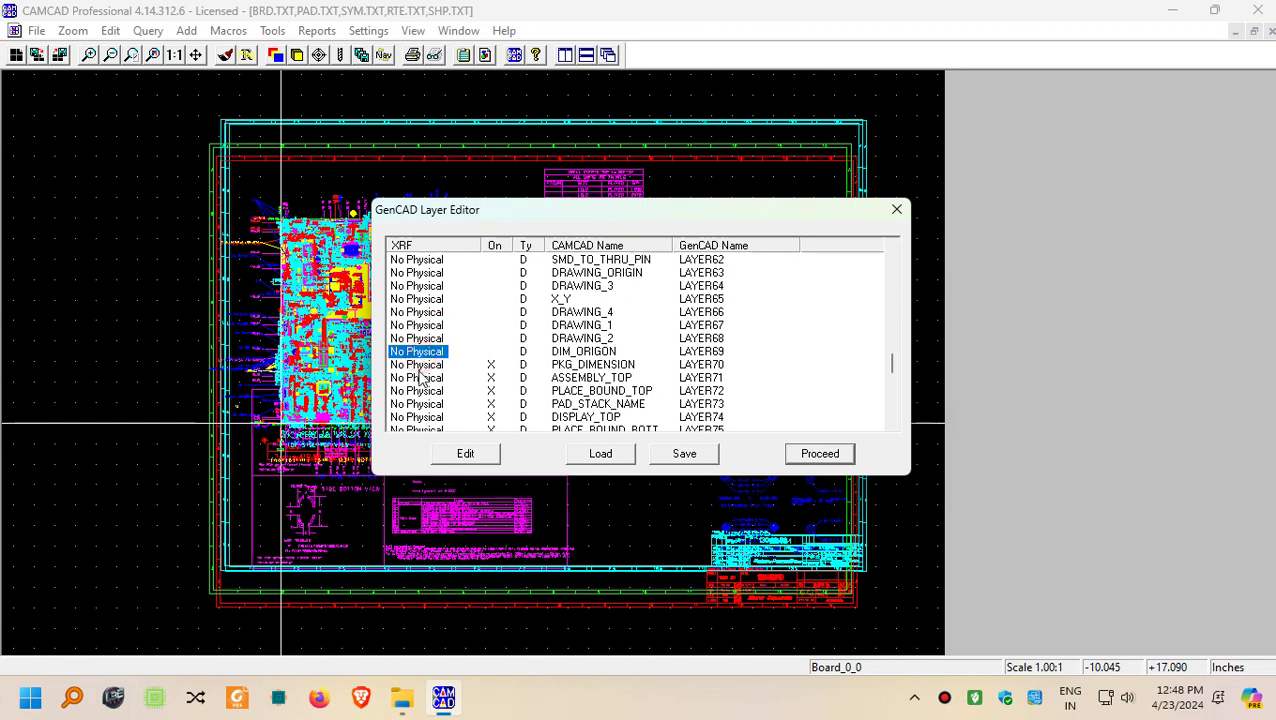
double_click(420, 378)
click(420, 365)
double_click(420, 391)
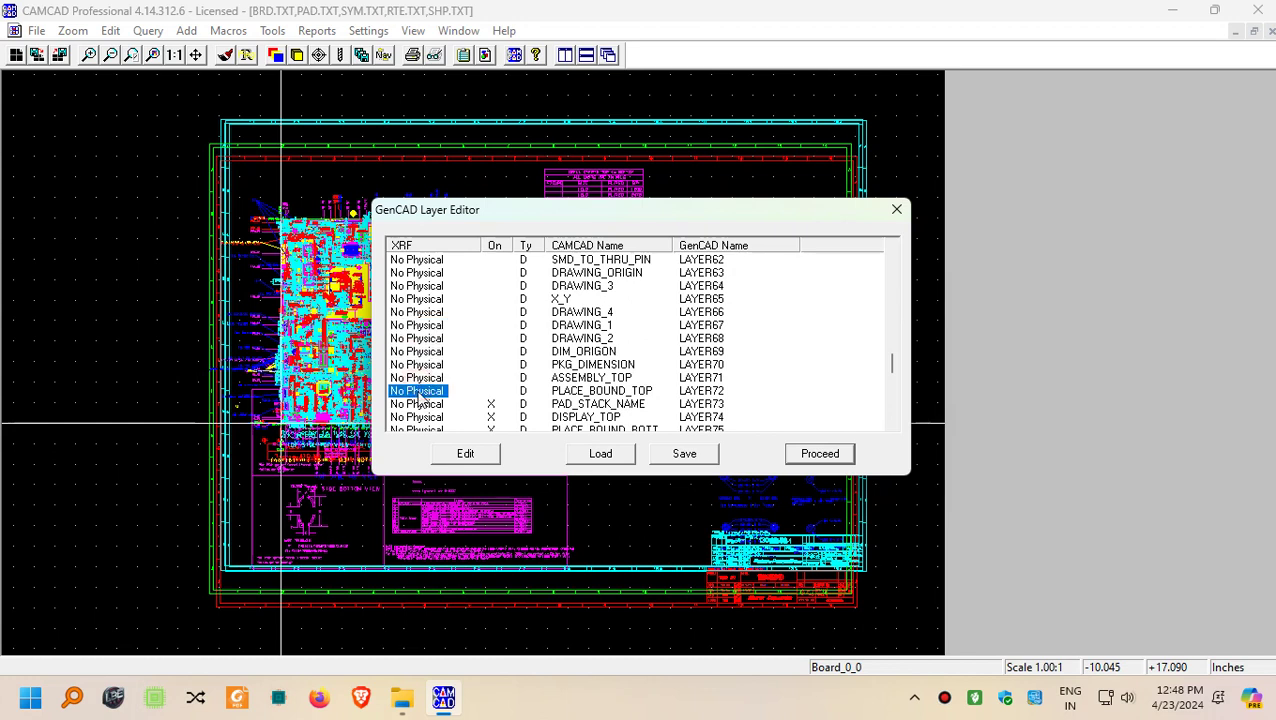
double_click(420, 404)
click(417, 417)
- Clear the On mark for DISPLAY_TOP/BOTTOM, OLD_DRAWING_1–4 and PANEL_OUTLINE layers
scroll(432, 404, down, 3)
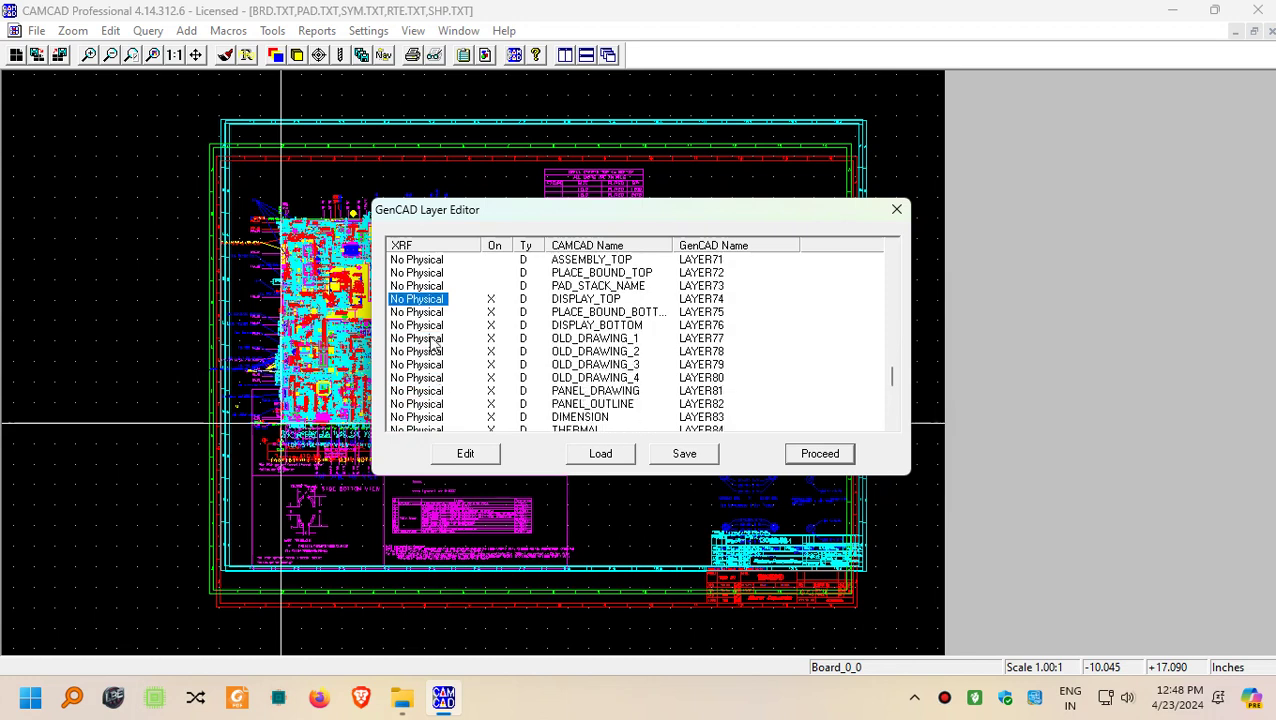
click(430, 313)
double_click(420, 299)
double_click(420, 338)
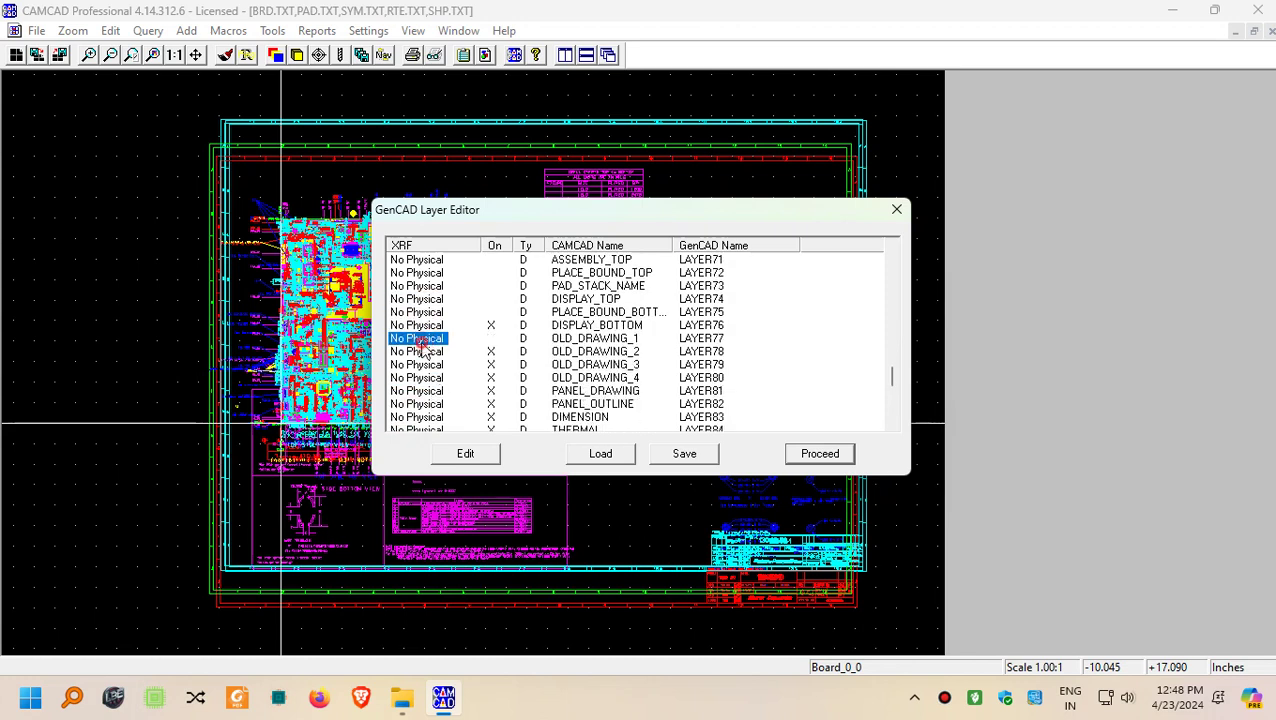
double_click(420, 325)
click(418, 352)
double_click(420, 365)
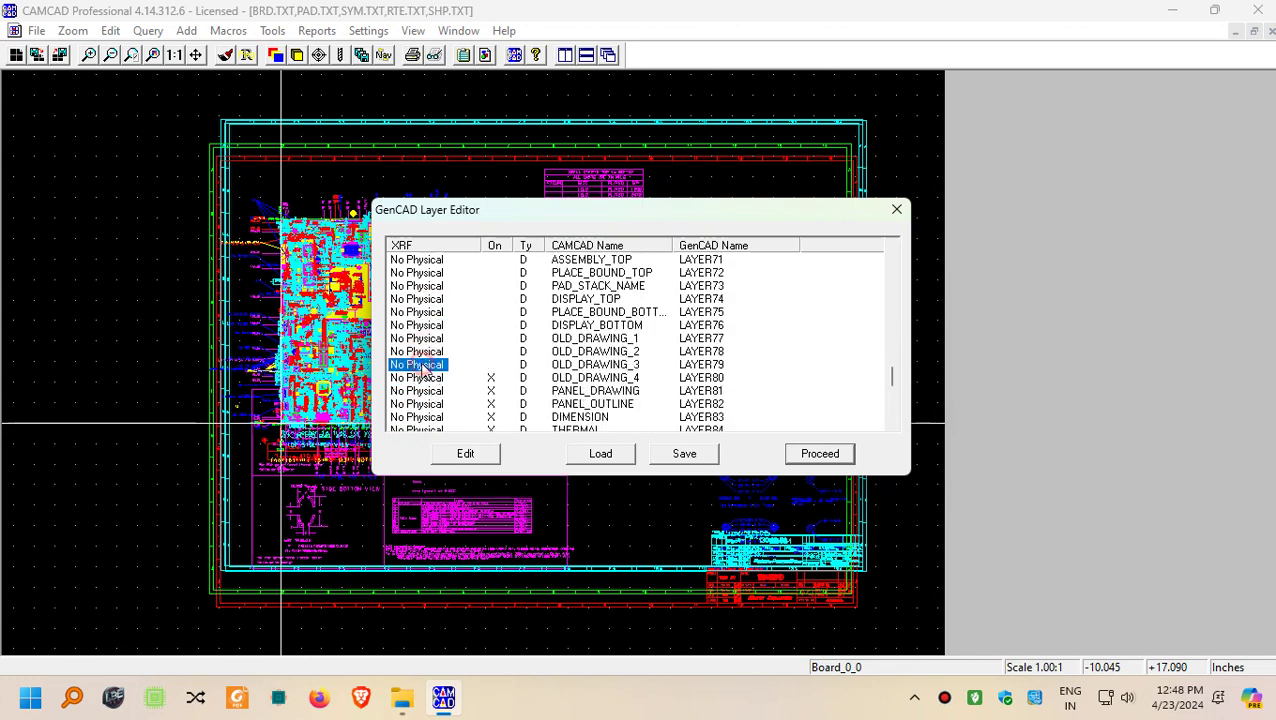
double_click(420, 378)
double_click(420, 391)
double_click(420, 404)
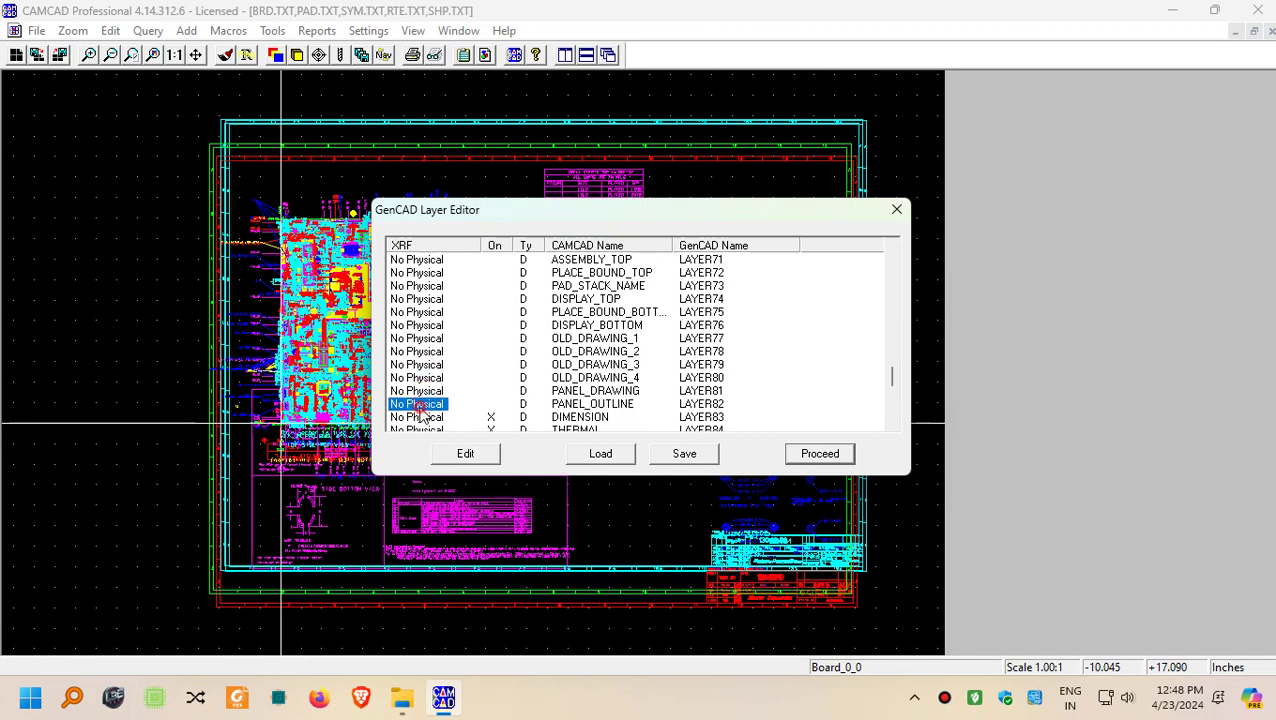
- Clear the On mark for DIMENSION, THERMAL, soldermask, pastemask, DRAWING3/4 and PROBE_TOP layers
scroll(425, 405, down, 2)
scroll(428, 400, down, 1)
click(426, 300)
double_click(420, 299)
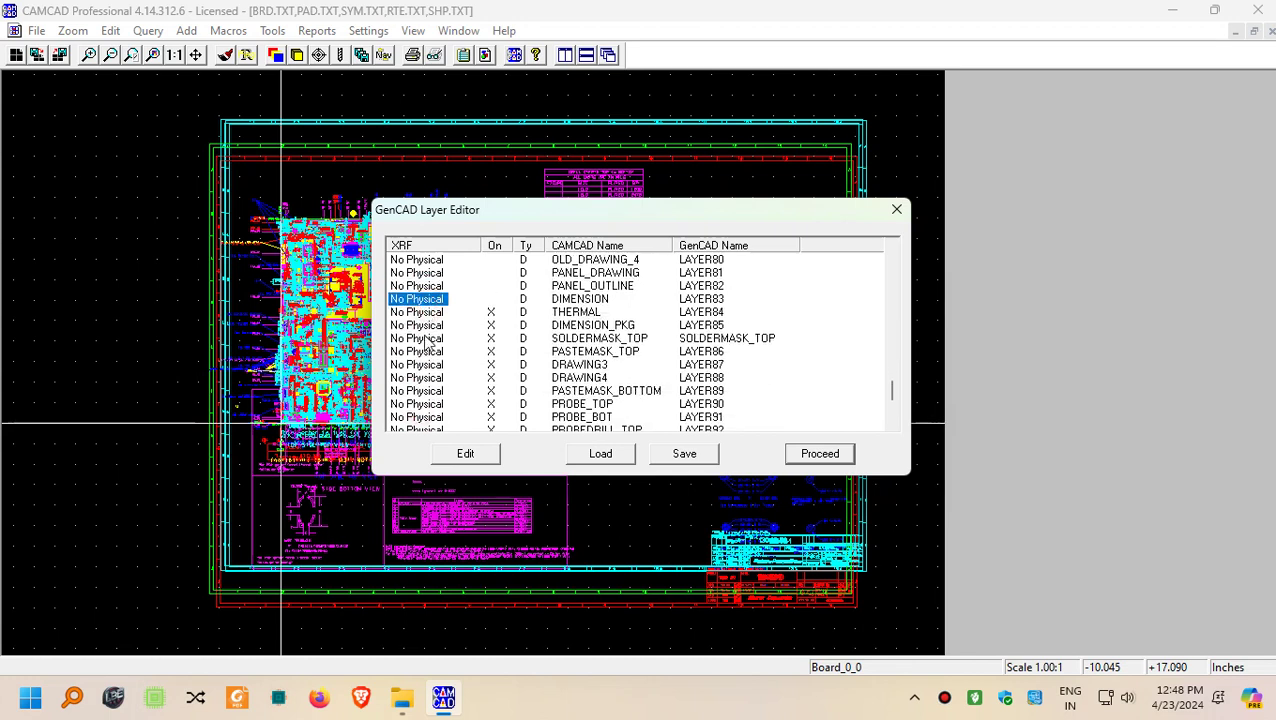
double_click(420, 338)
double_click(420, 312)
double_click(420, 325)
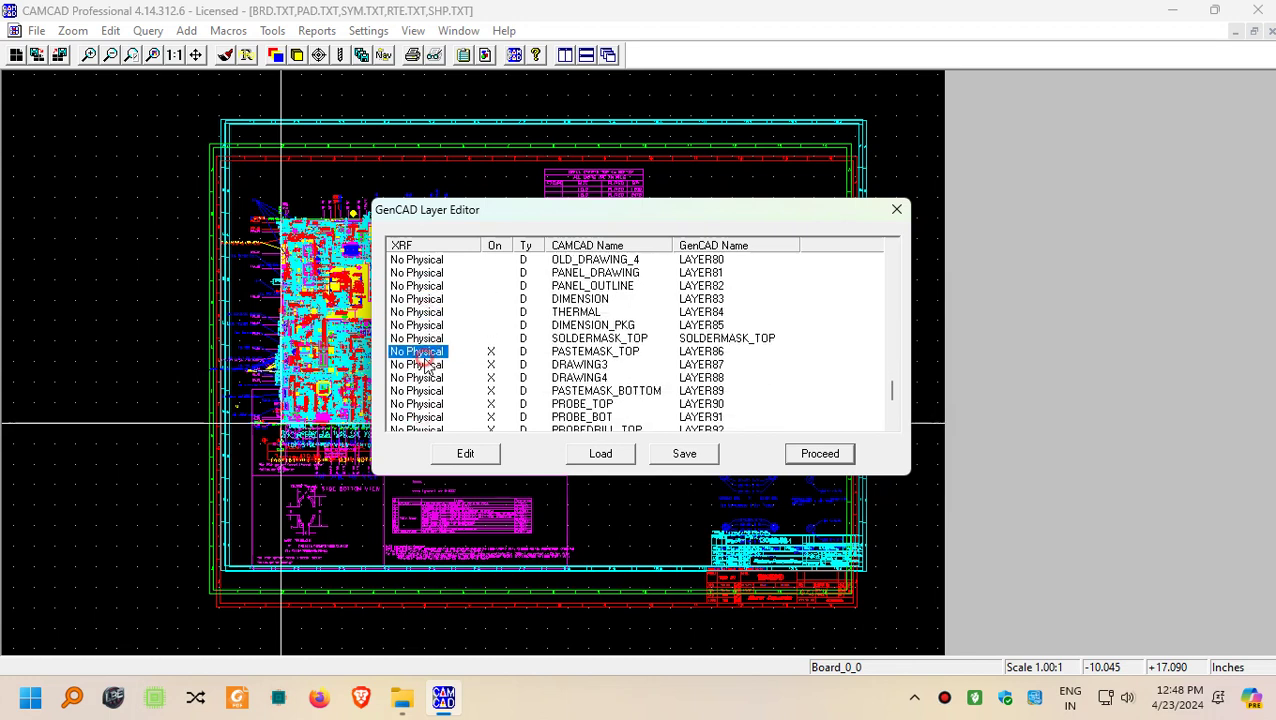
double_click(420, 351)
double_click(420, 378)
double_click(420, 364)
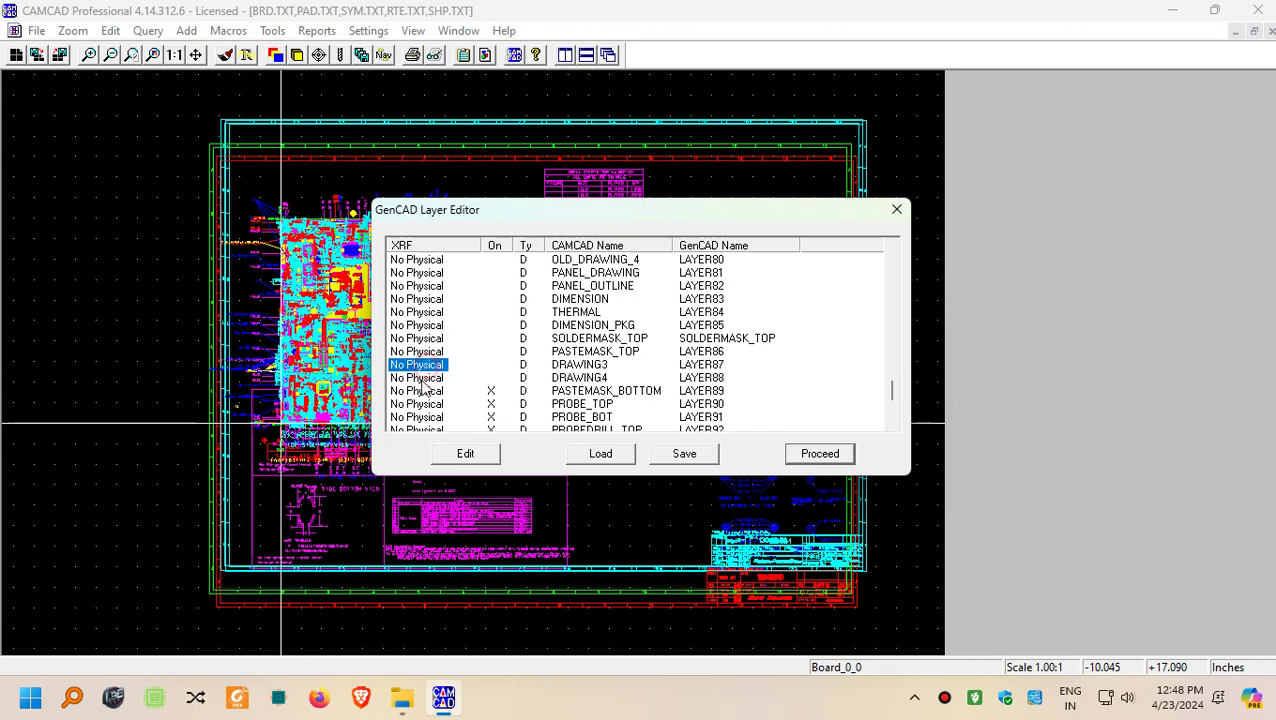
double_click(420, 391)
double_click(420, 404)
- Clear the On mark for PROBE_BOT, PROBEDRILL_TOP/BOT and TEST_ACCESS_TOP/BOT layers
scroll(430, 410, down, 3)
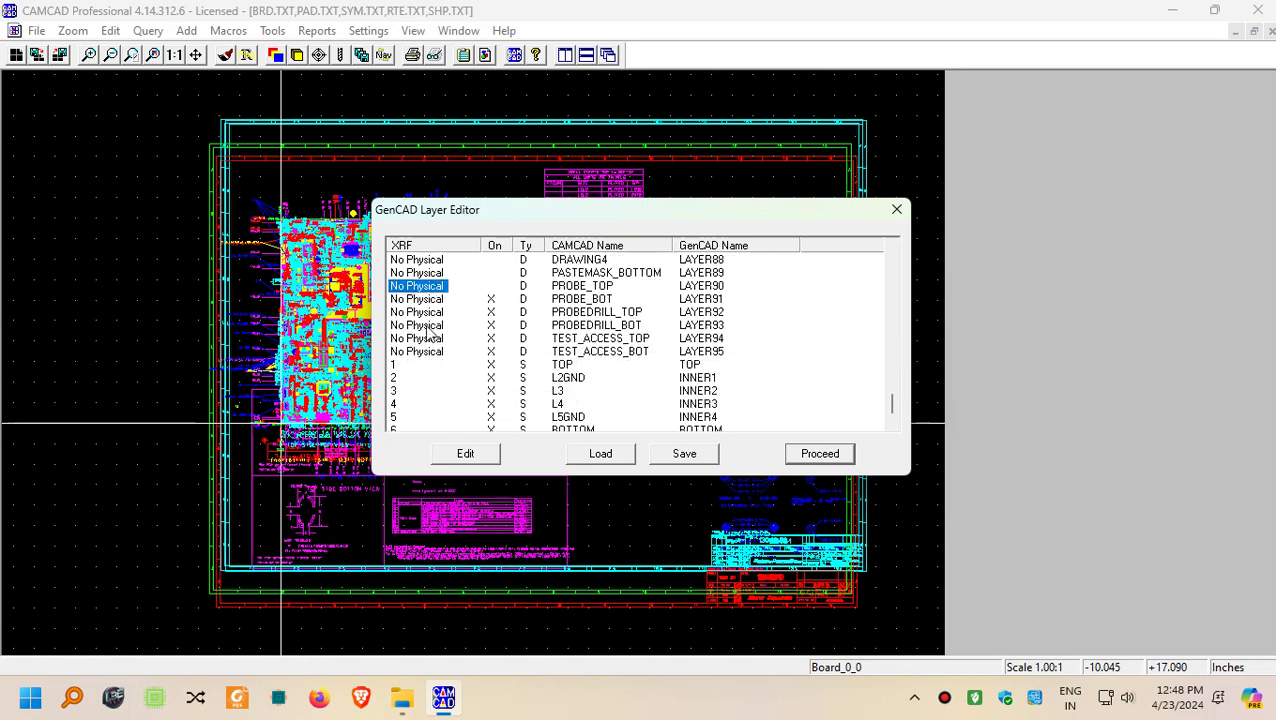
double_click(420, 299)
double_click(415, 312)
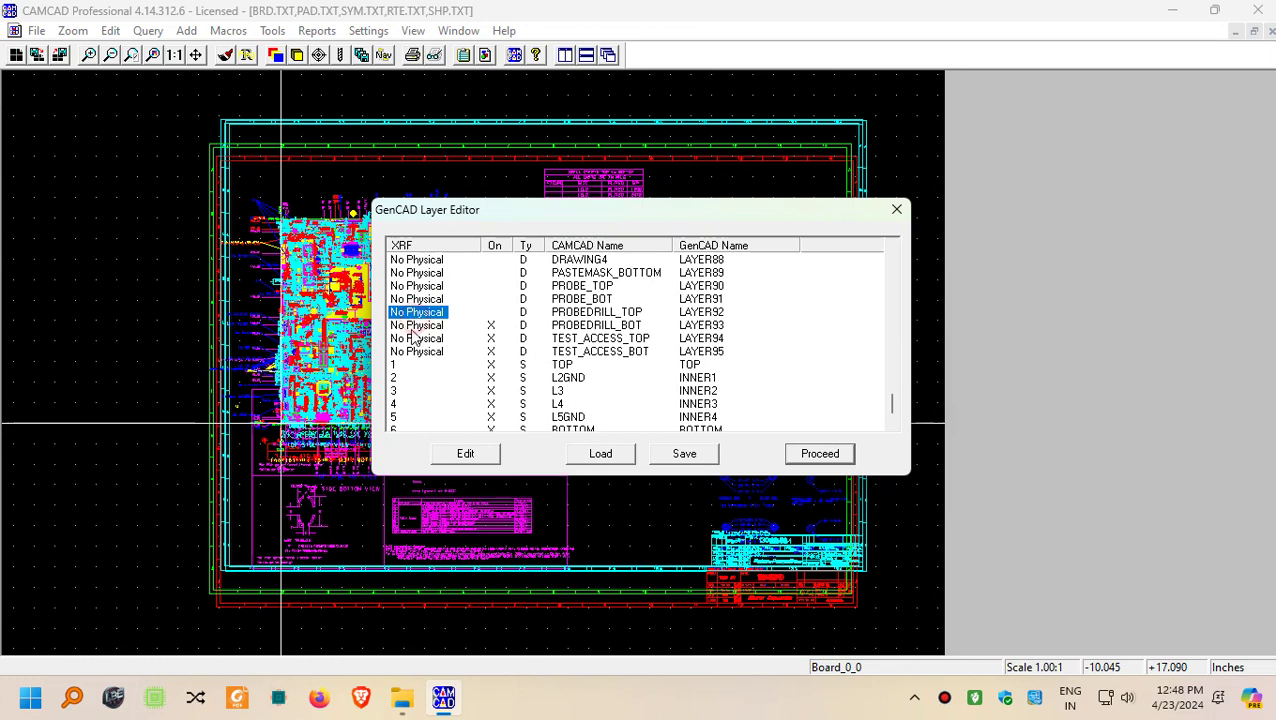
double_click(415, 325)
double_click(415, 338)
click(412, 351)
double_click(410, 352)
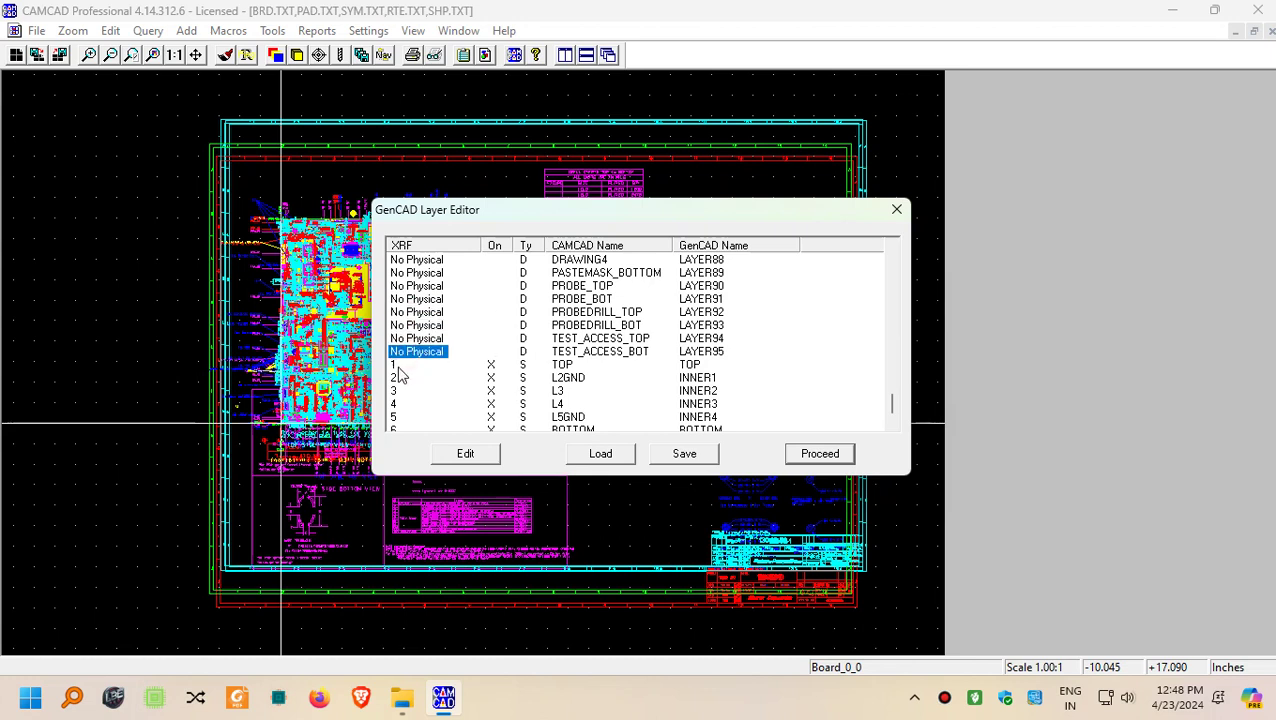
- Clear the On mark for signal layers TOP, L2GND, L3, L4, L5GND and BOTTOM
double_click(400, 365)
double_click(398, 391)
click(398, 378)
double_click(398, 378)
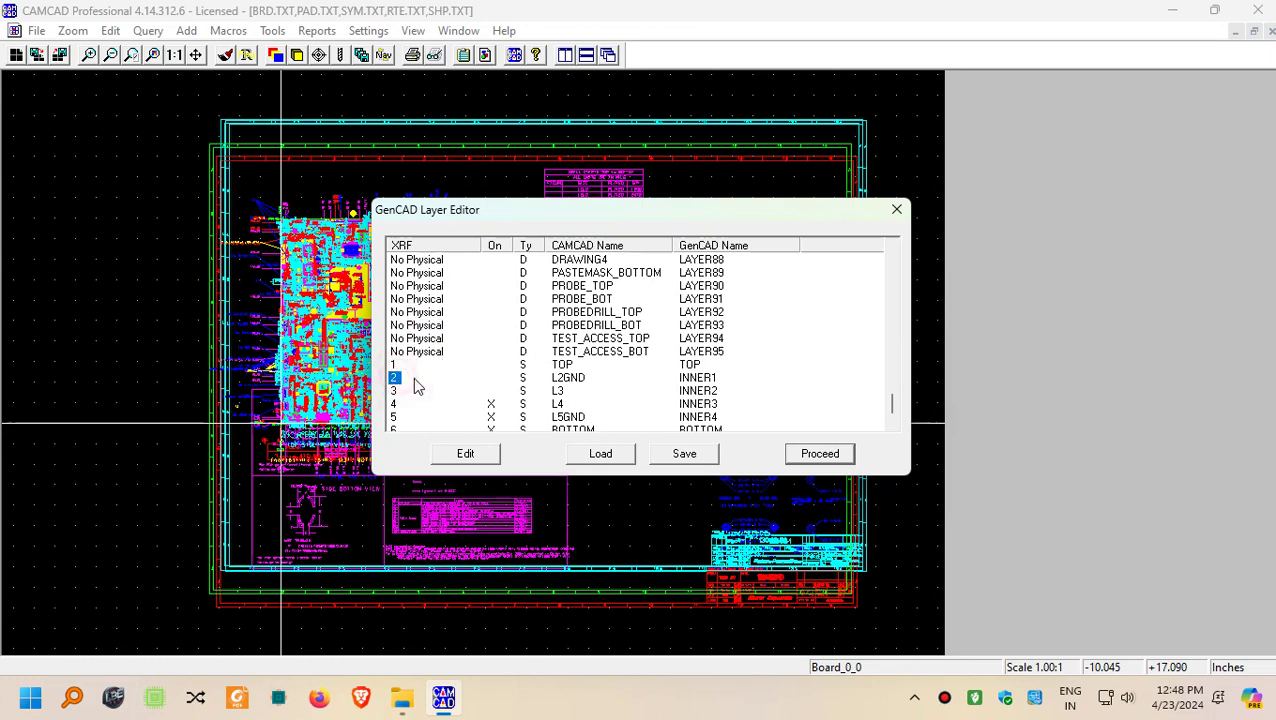
scroll(400, 385, down, 1)
click(400, 391)
double_click(398, 391)
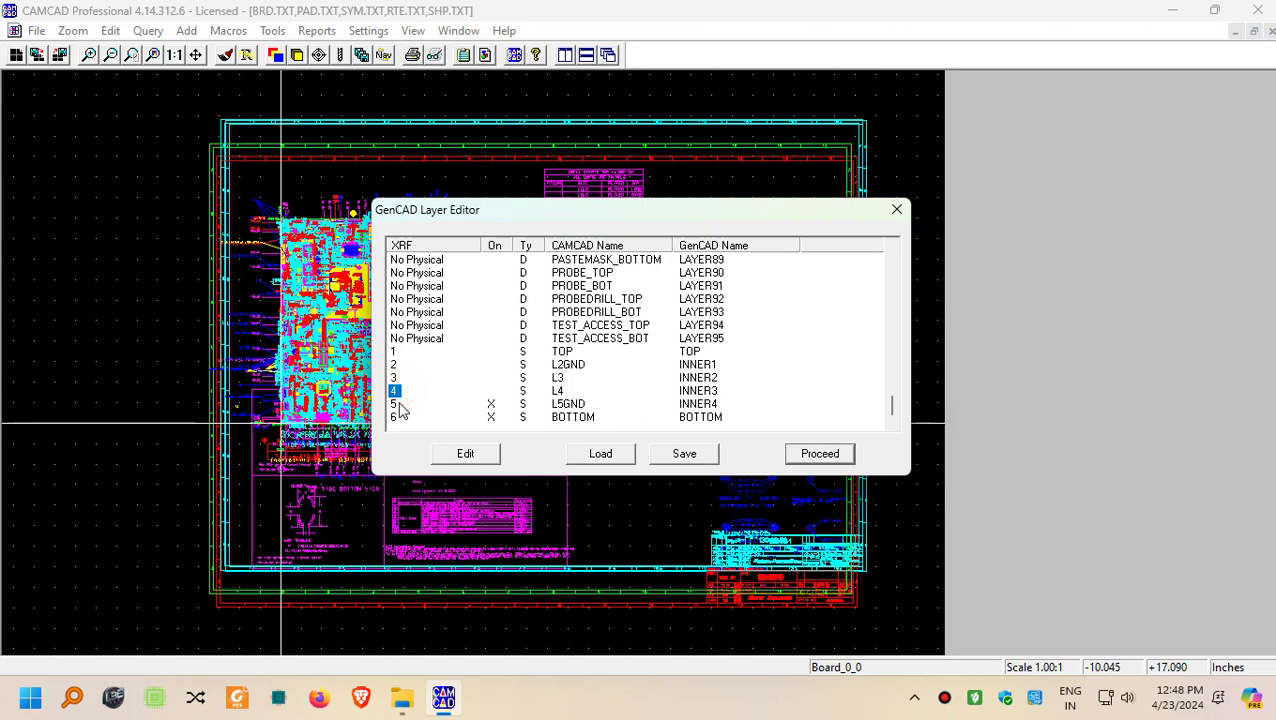
double_click(398, 404)
click(396, 417)
double_click(396, 417)
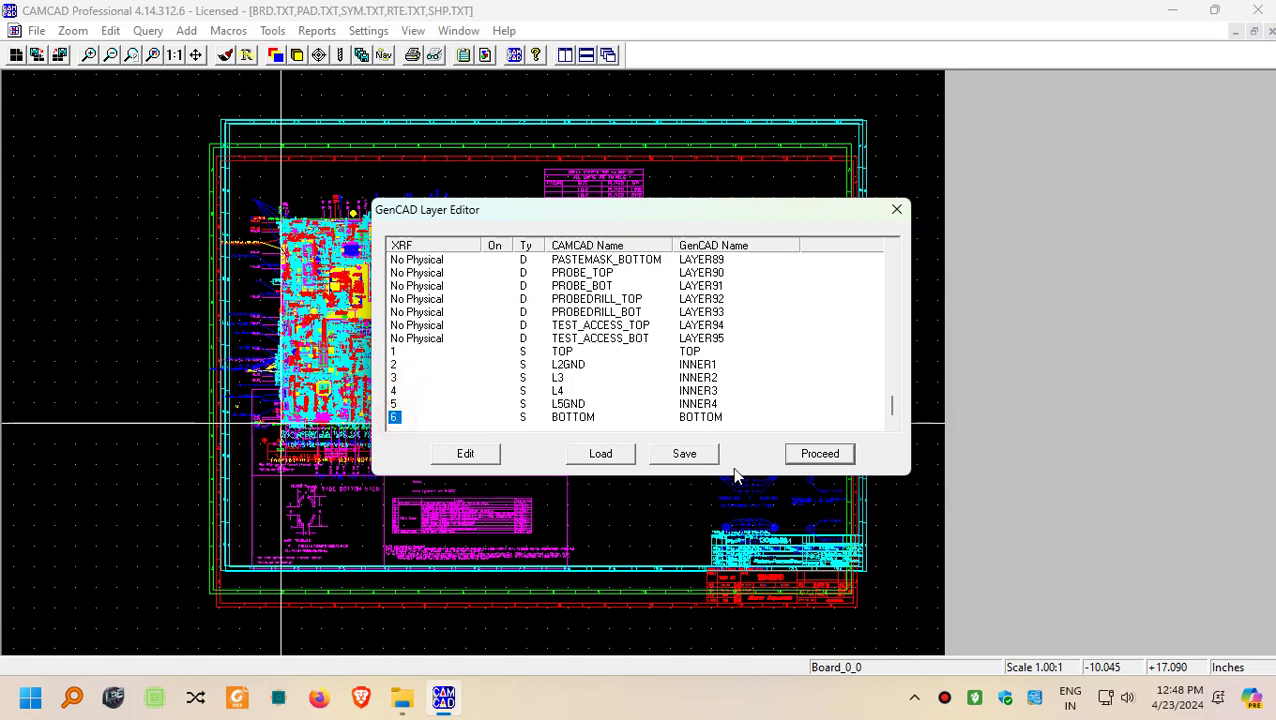
- Export the board as 12345.cad, then open 12345 from the X123456 folder in BoardViewer
click(820, 455)
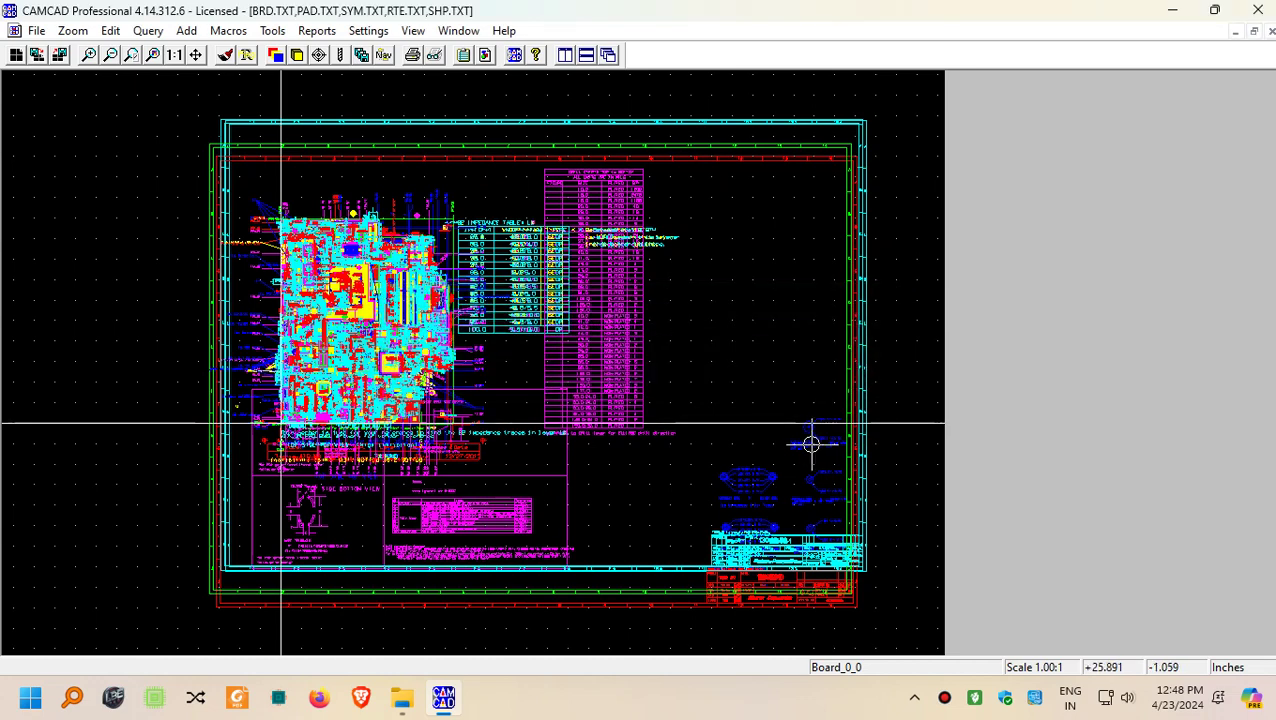
click(399, 710)
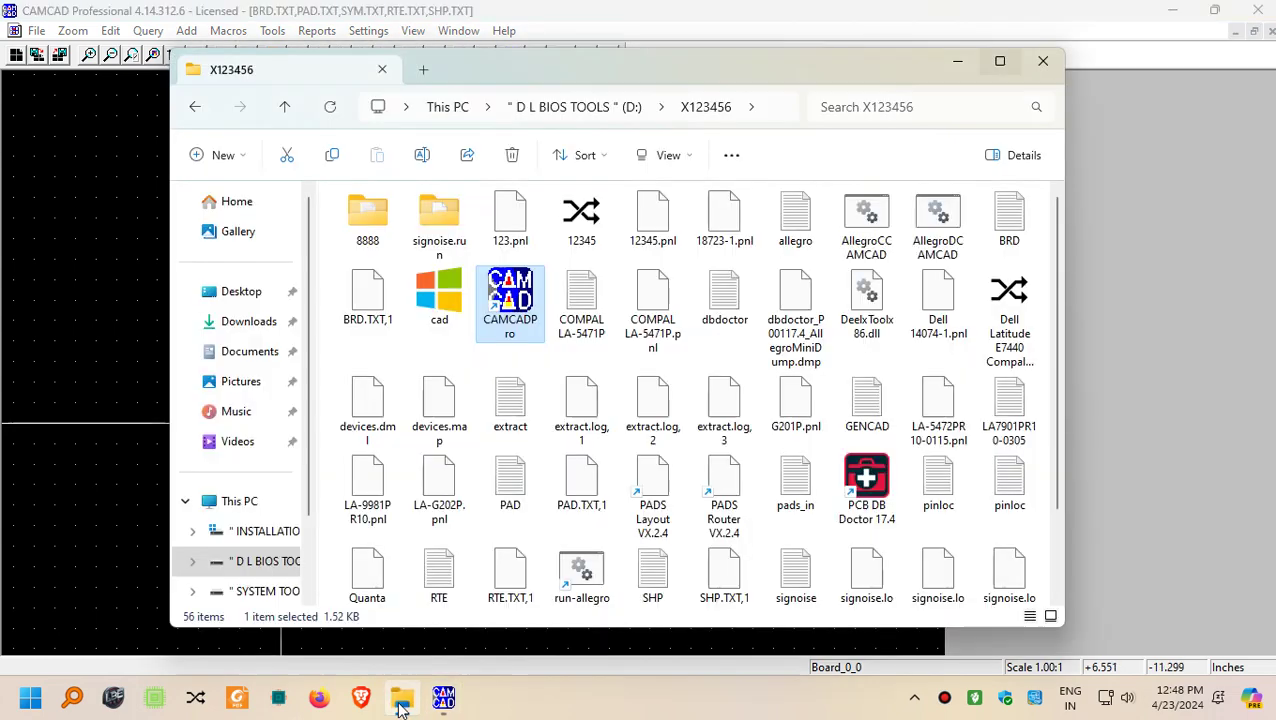
click(583, 232)
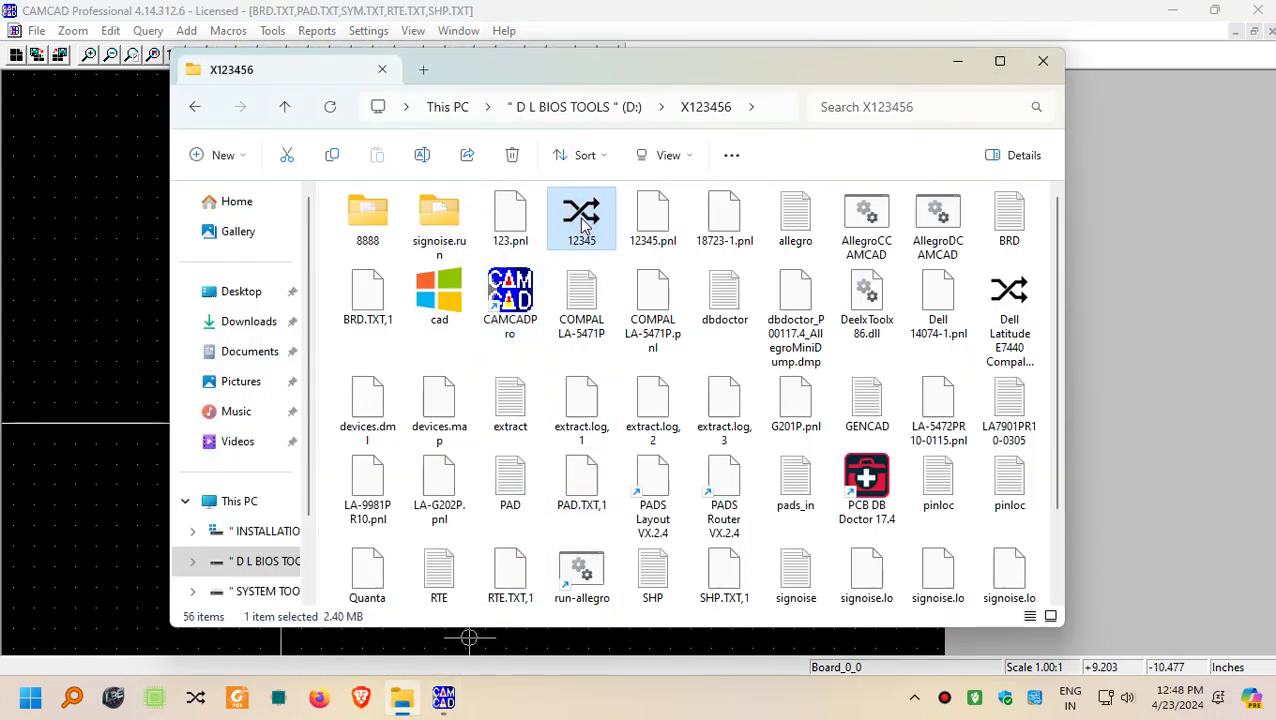
double_click(583, 228)
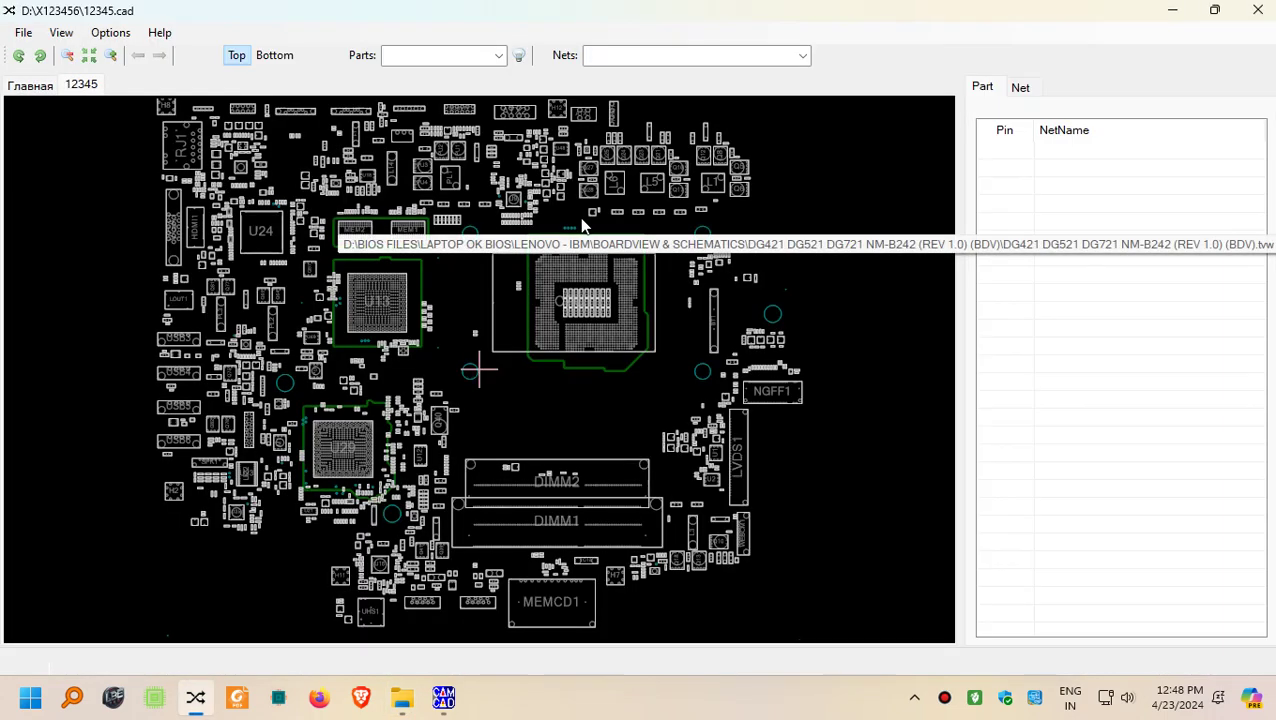
scroll(515, 340, down, 3)
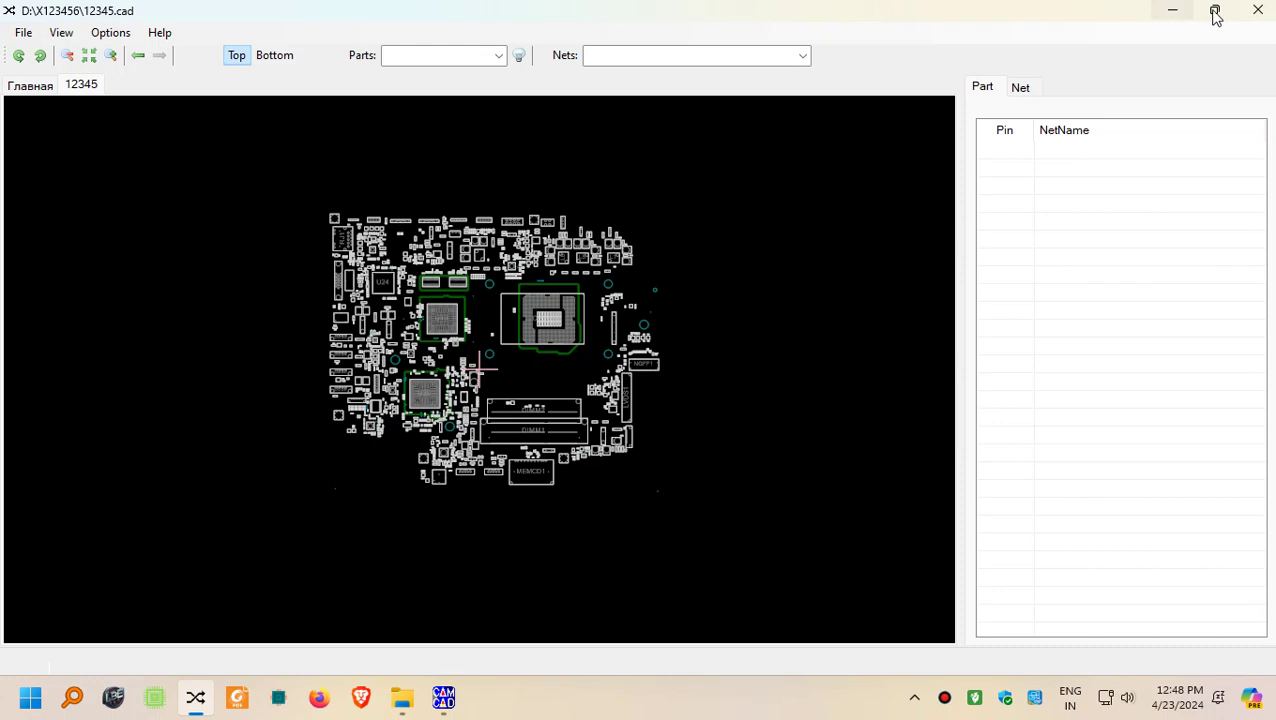
- Close BoardViewer and check that the 12345 file's size is 2.40 MB in its Properties
click(1258, 10)
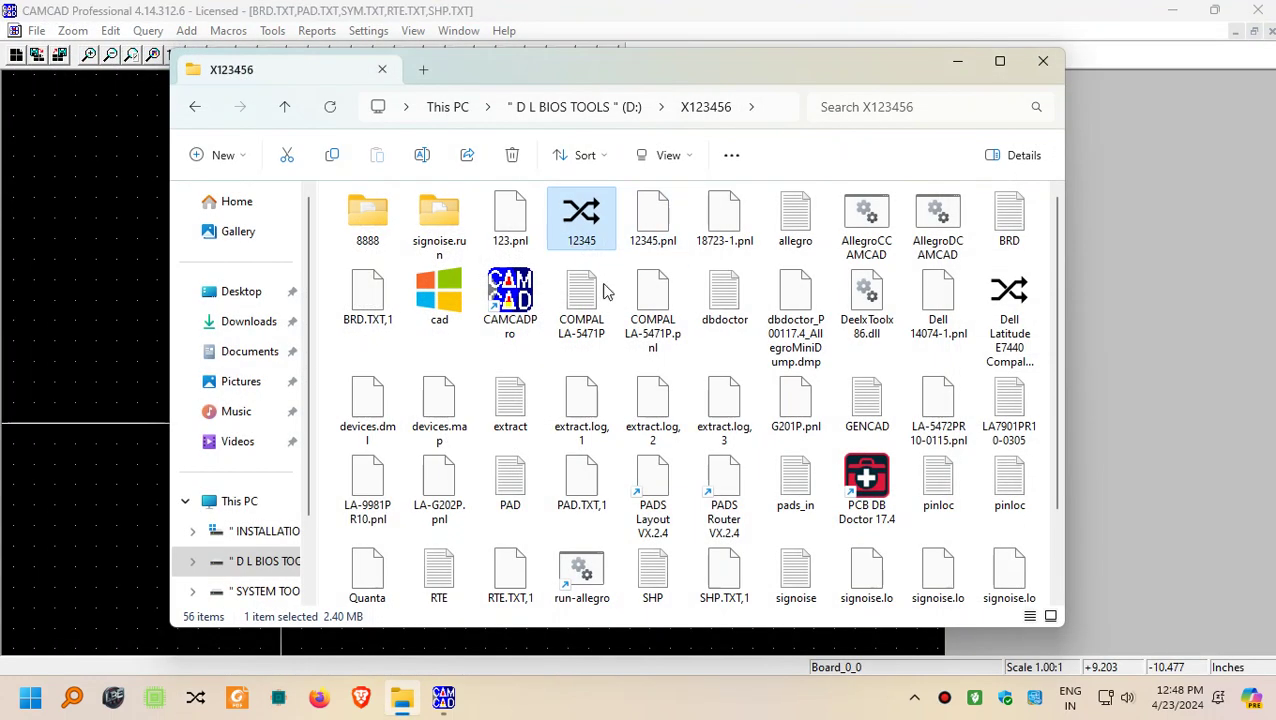
right_click(578, 220)
click(610, 660)
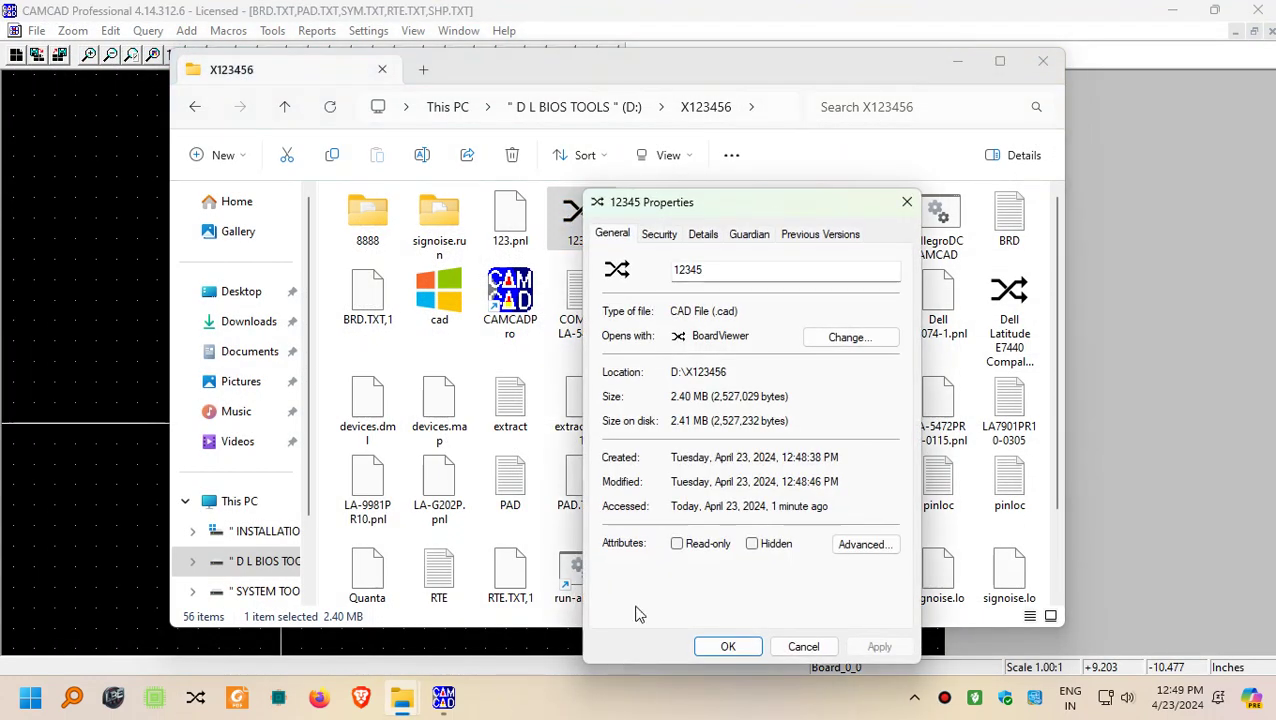
drag(795, 396, 647, 396)
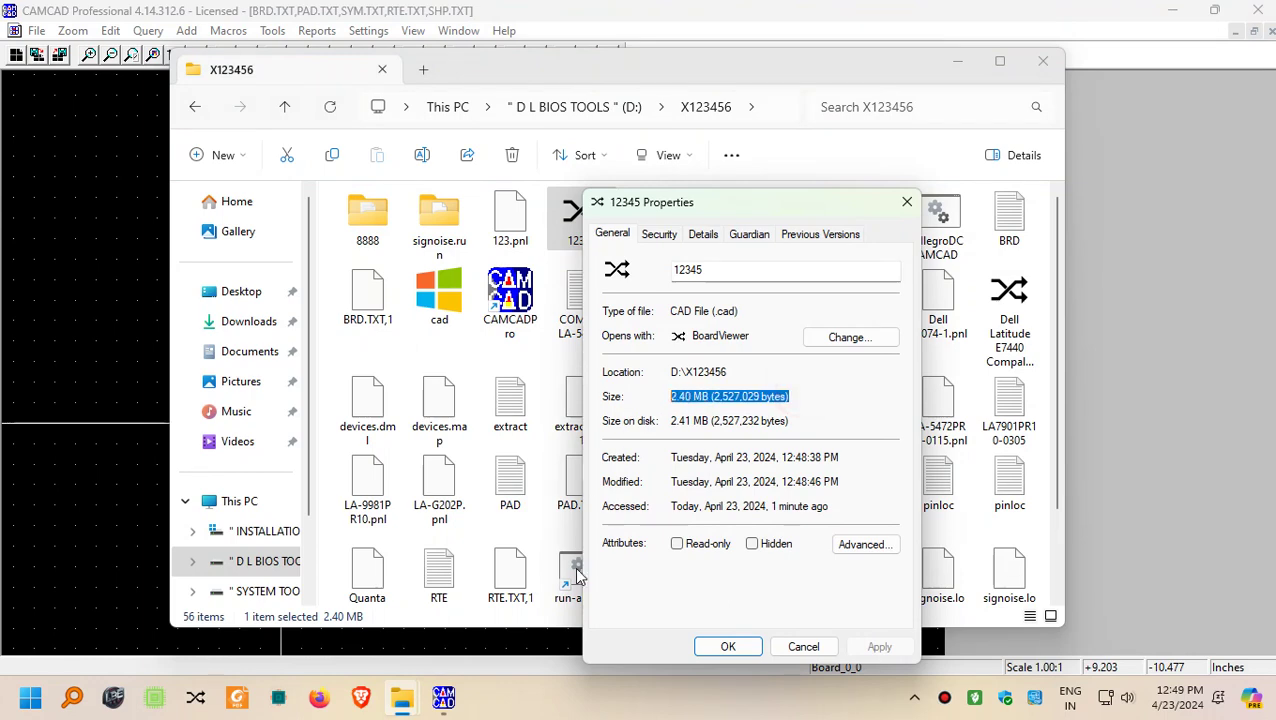
click(907, 202)
- Check that the original Tigris board file's size is 62.1 MB in its Properties
scroll(700, 400, down, 2)
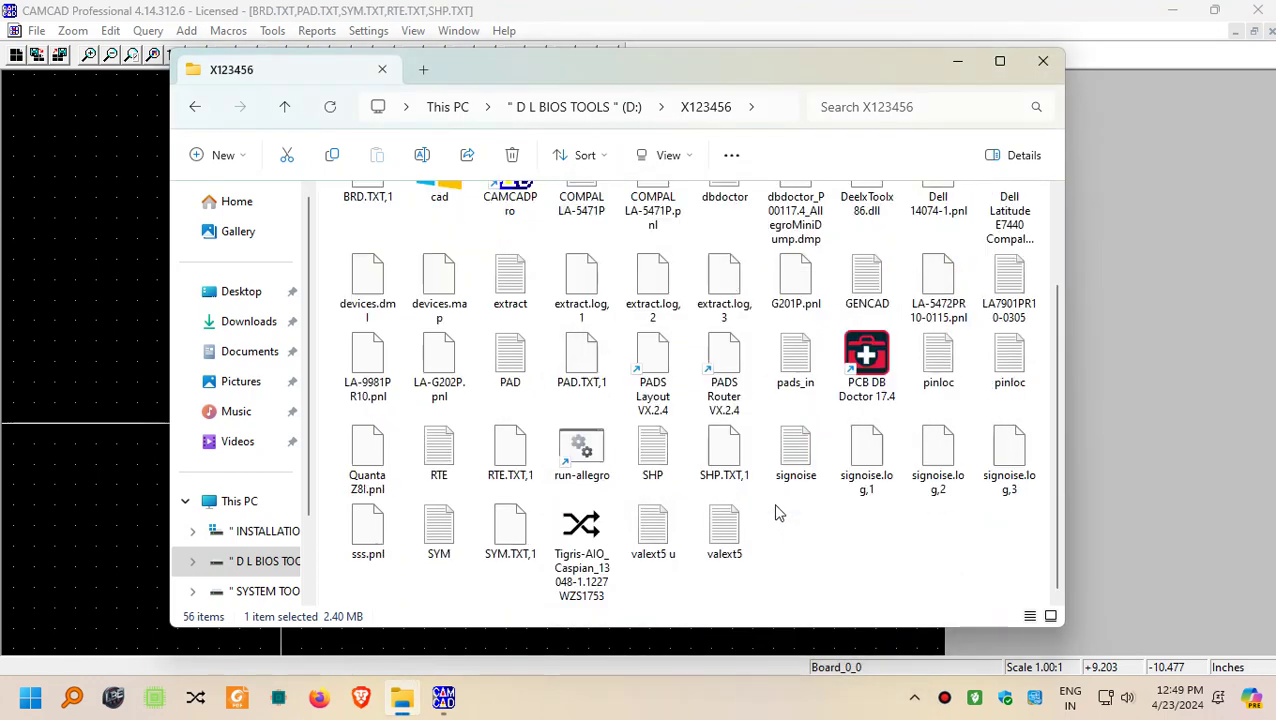
click(590, 530)
right_click(590, 530)
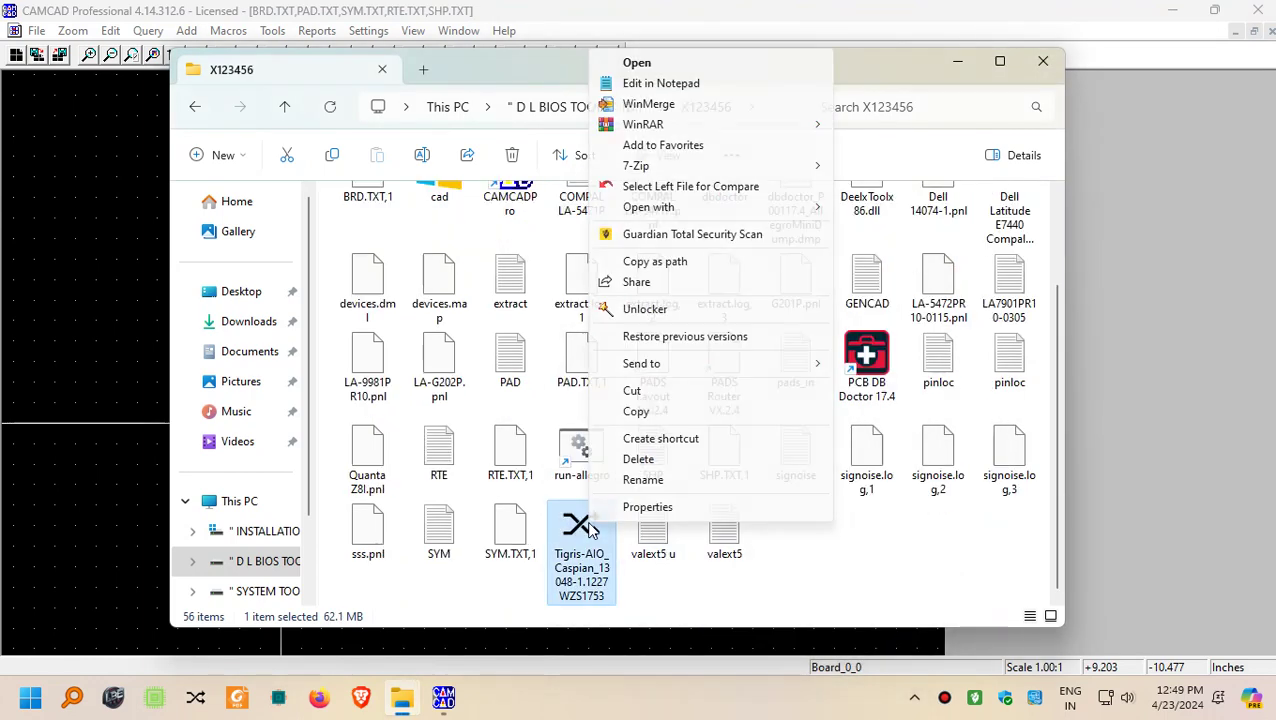
click(645, 505)
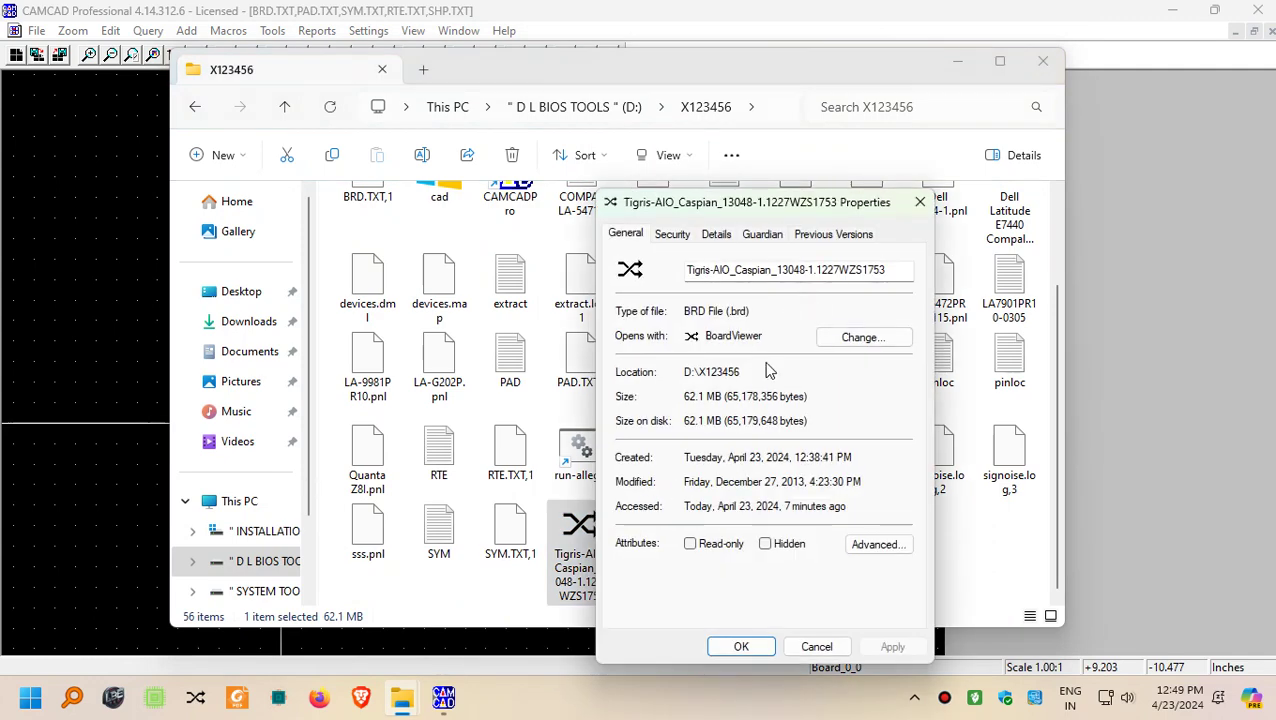
drag(812, 395, 672, 398)
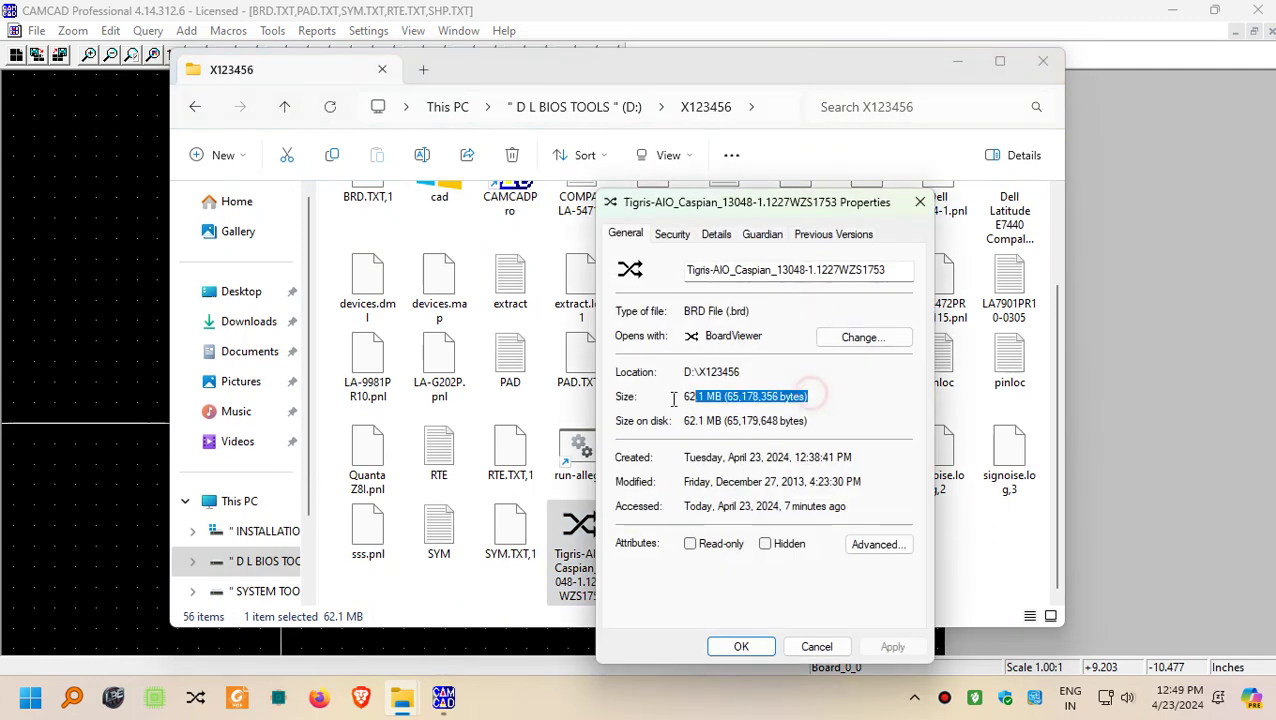
click(920, 204)
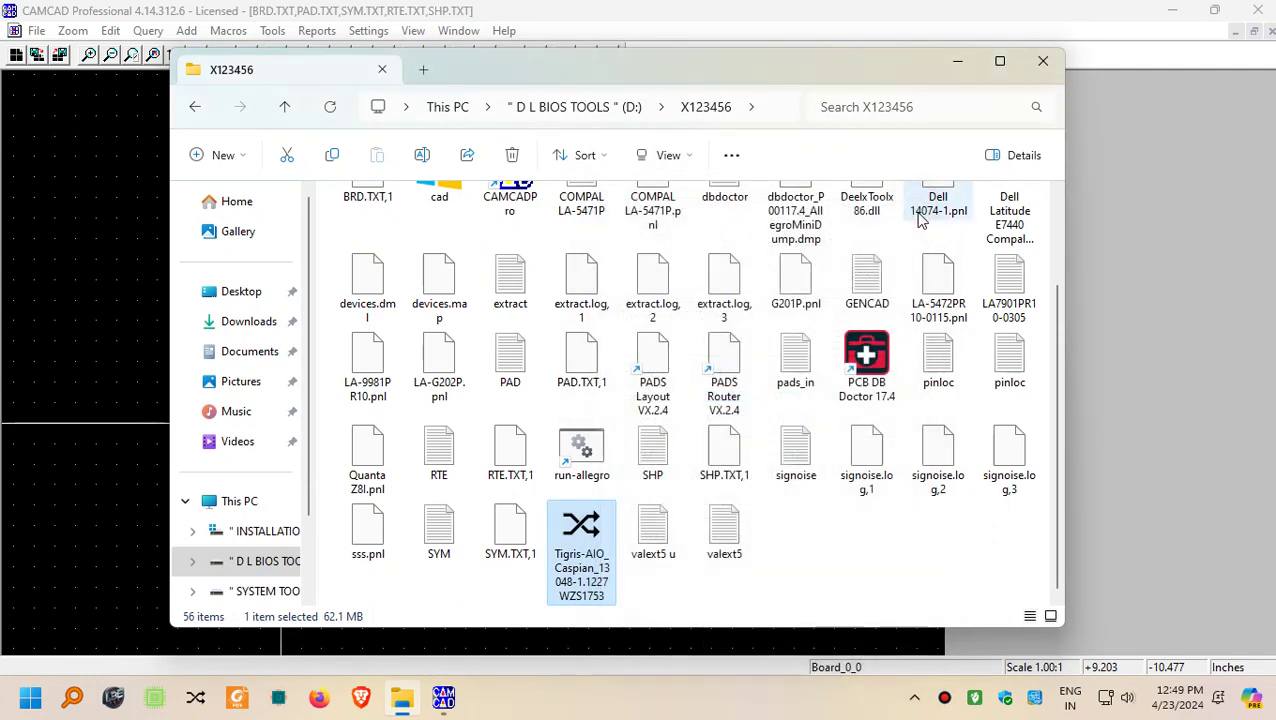
- Close the X123456 folder window and quit CAMCAD Professional, discarding all unsaved boards
click(1046, 64)
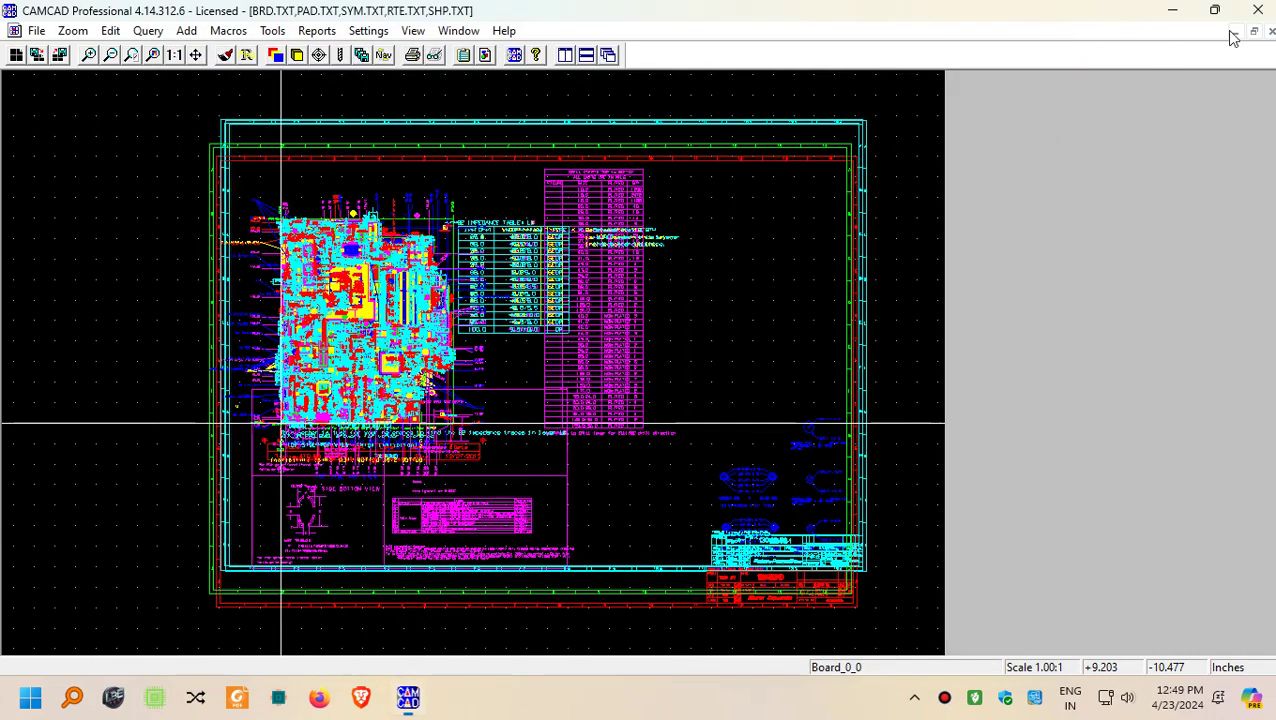
click(1256, 10)
click(680, 381)
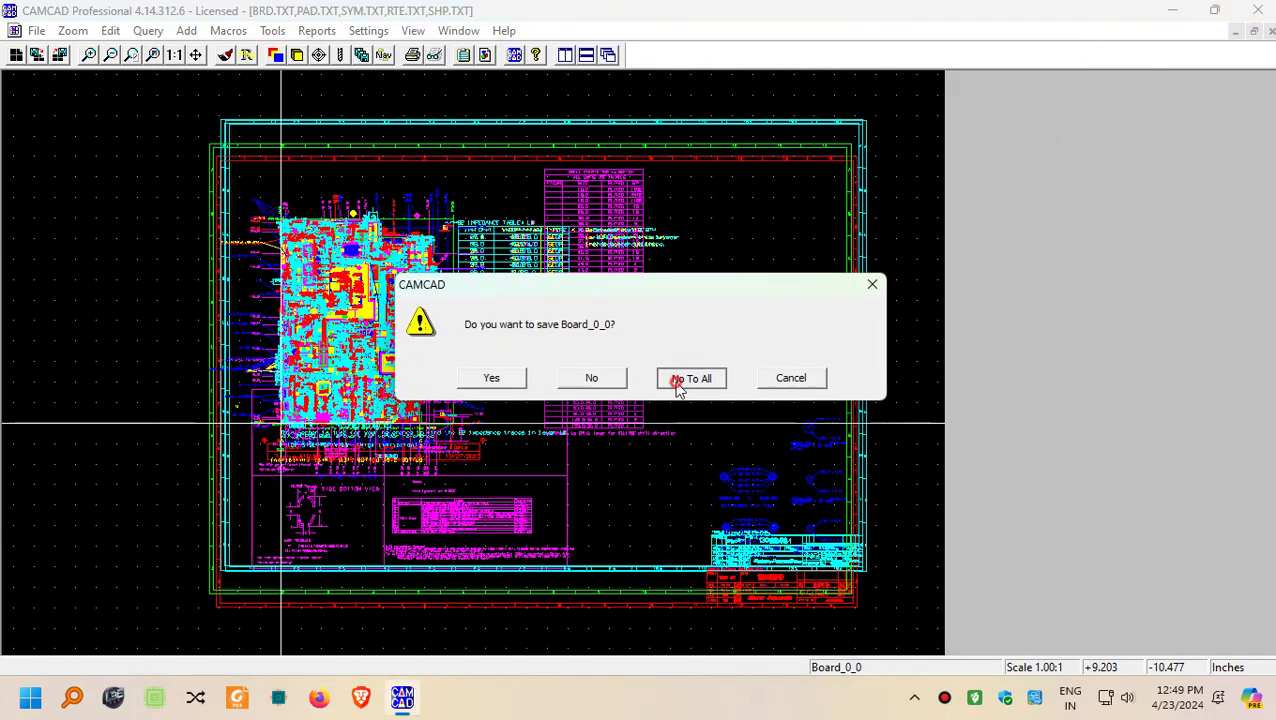